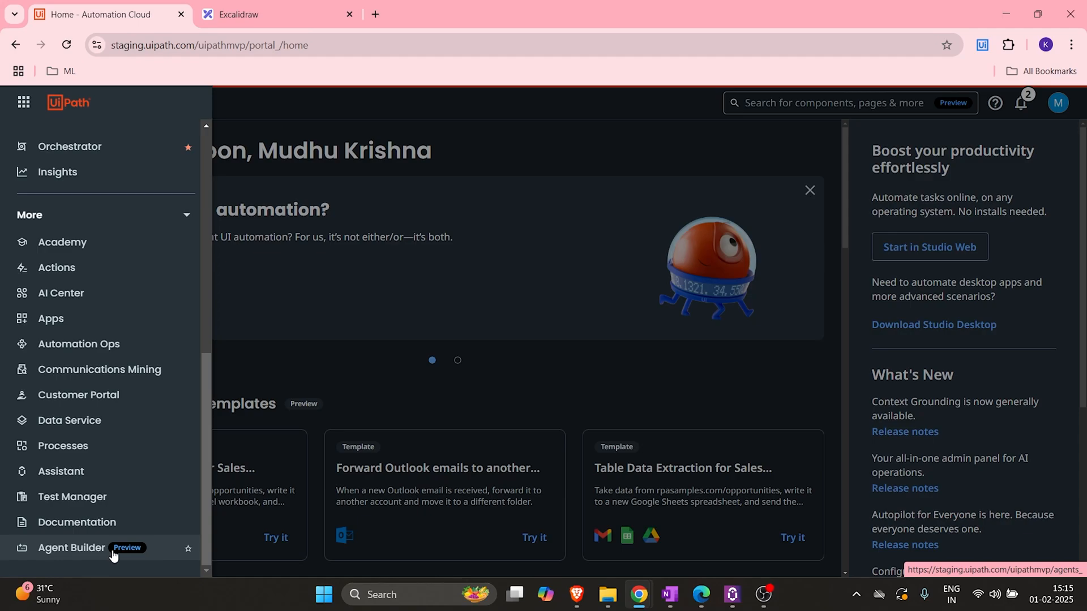
Open Agent Builder and look through the popular agent templates and the existing projects list
left_click(105, 556)
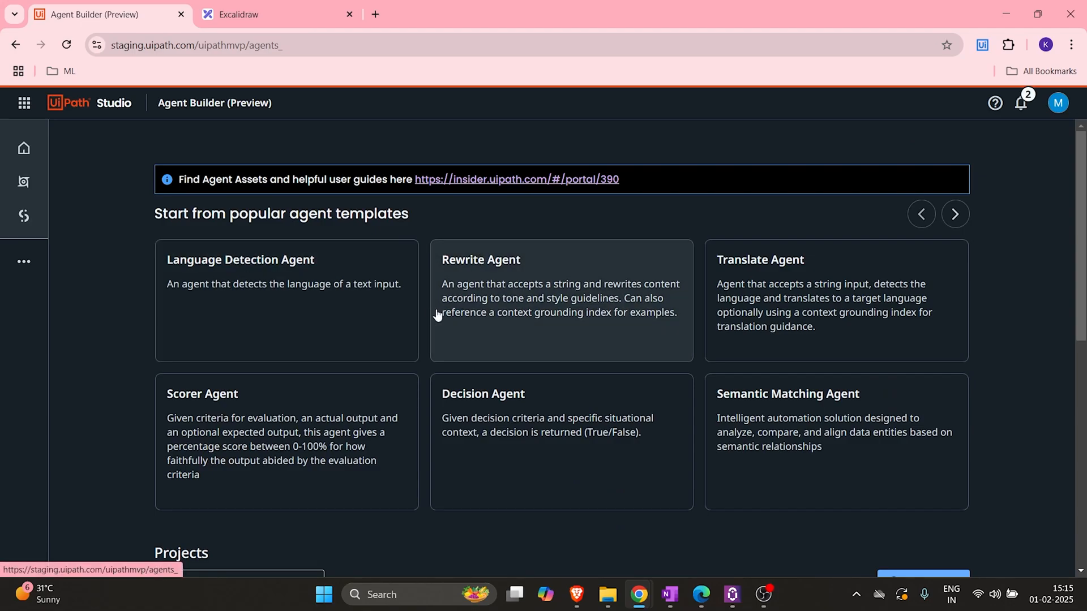
scroll(413, 336, "down", 1)
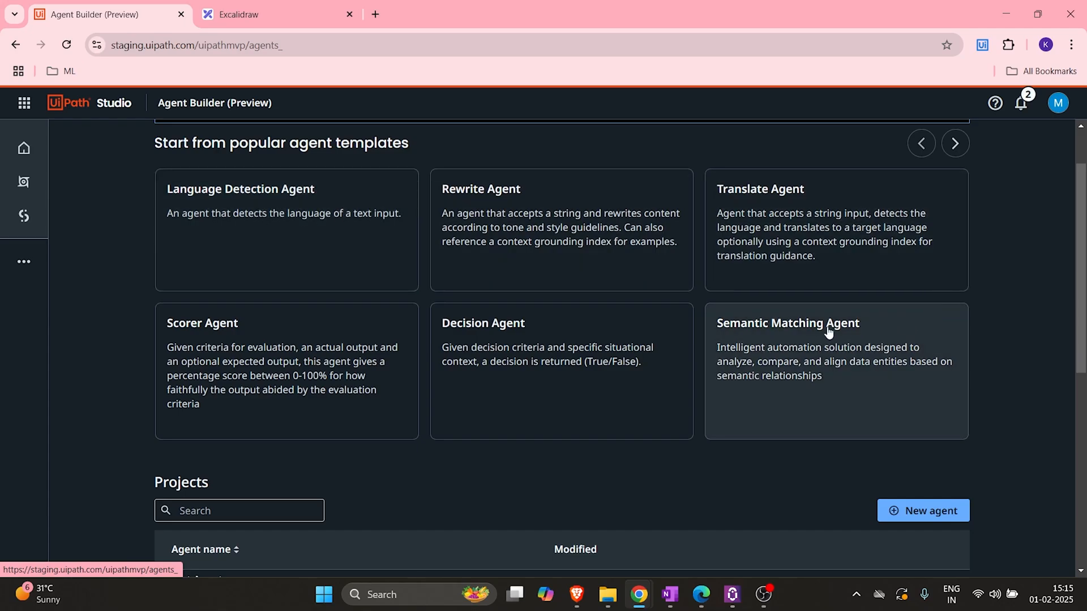
left_click(955, 143)
scroll(939, 232, "up", 1)
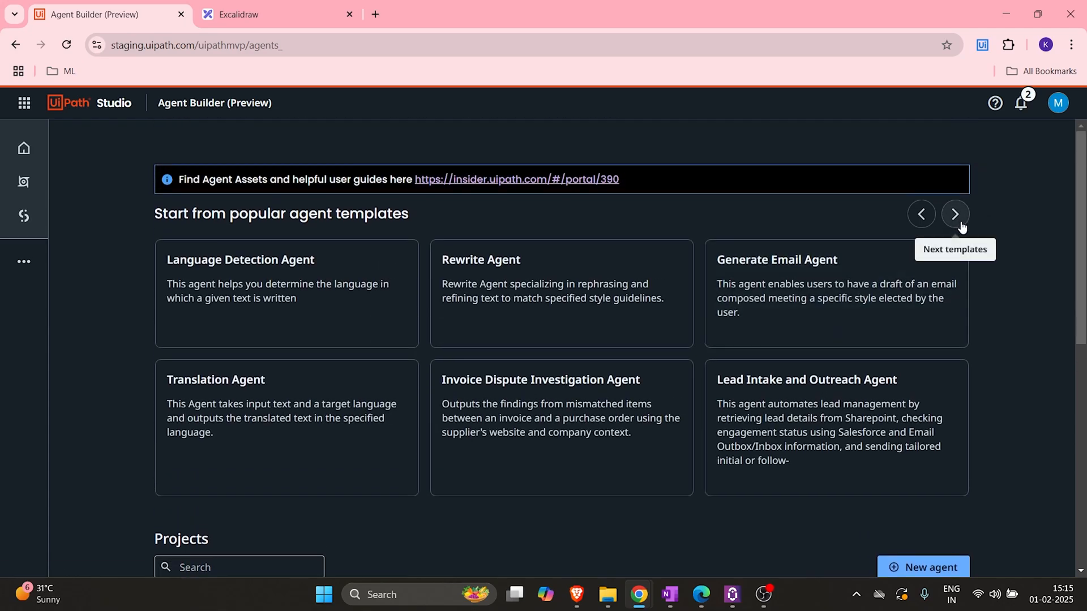
left_click(955, 214)
scroll(418, 356, "down", 3)
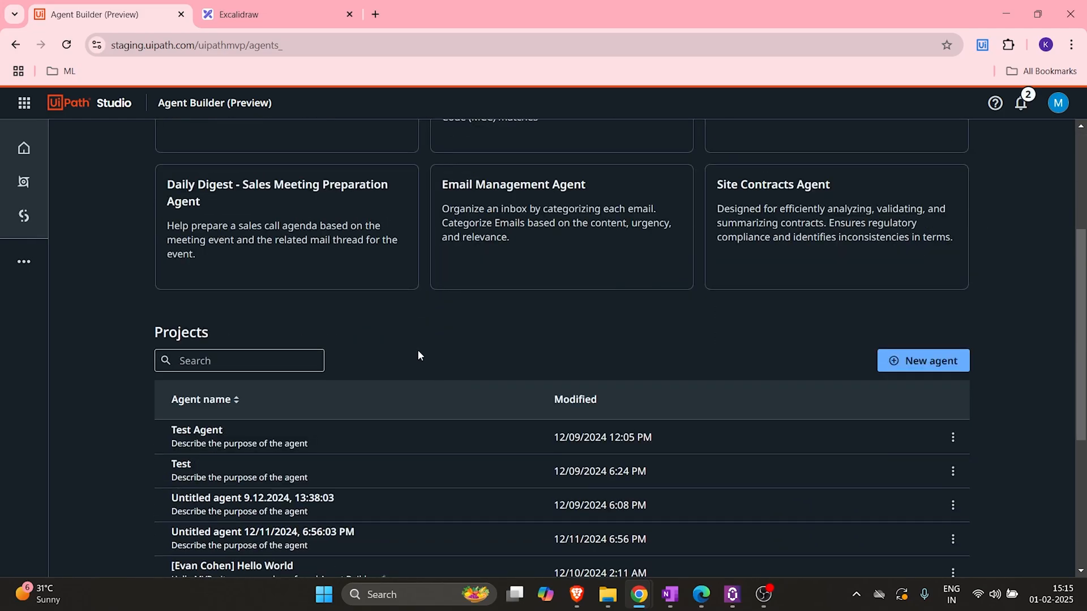
scroll(431, 340, "up", 3)
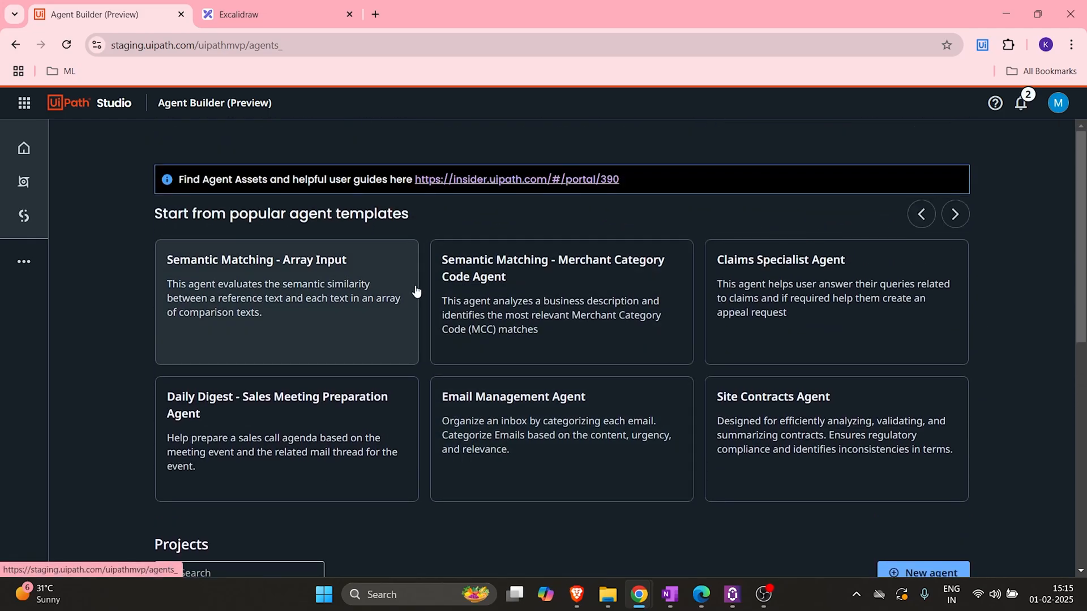
scroll(411, 294, "down", 3)
scroll(396, 359, "up", 2)
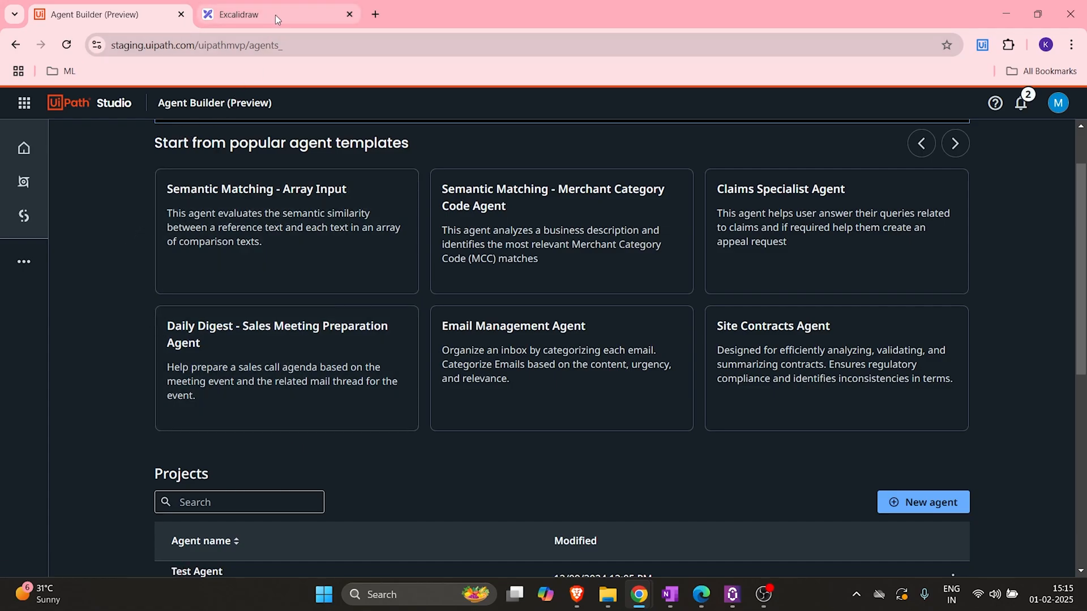
Switch to the Excalidraw diagram and review the Flash Feed Agent's name, input, tools and output boxes
mouse_move(279, 7)
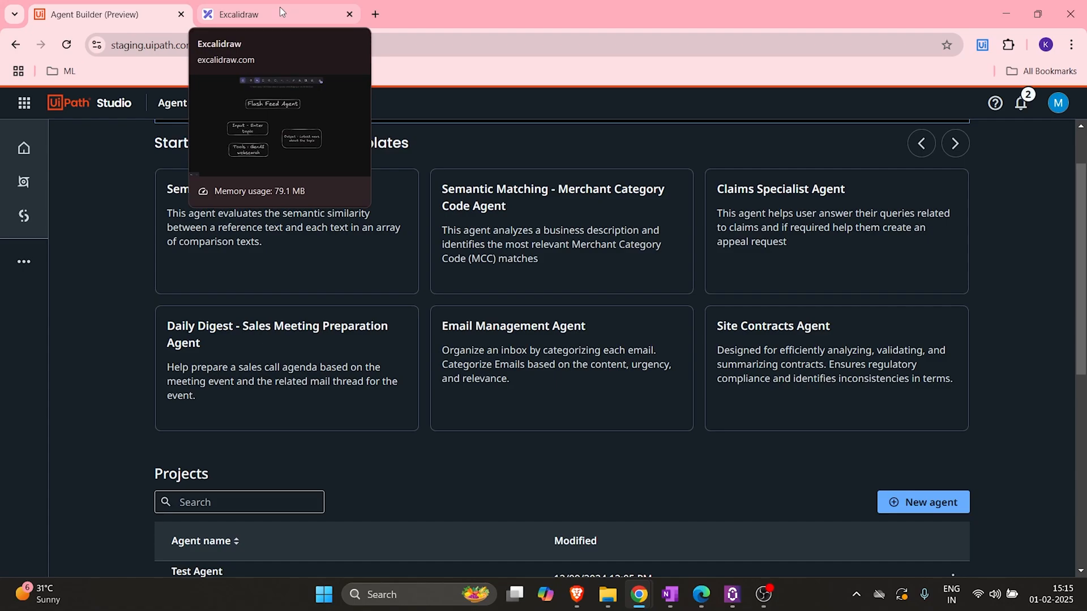
left_click(274, 13)
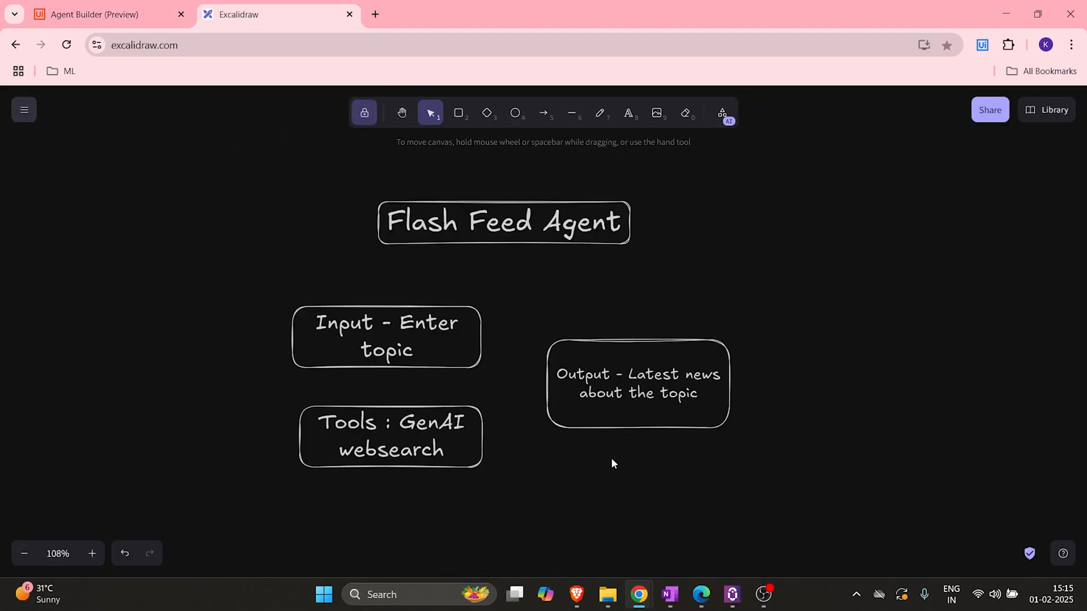
left_click(509, 248)
double_click(607, 232)
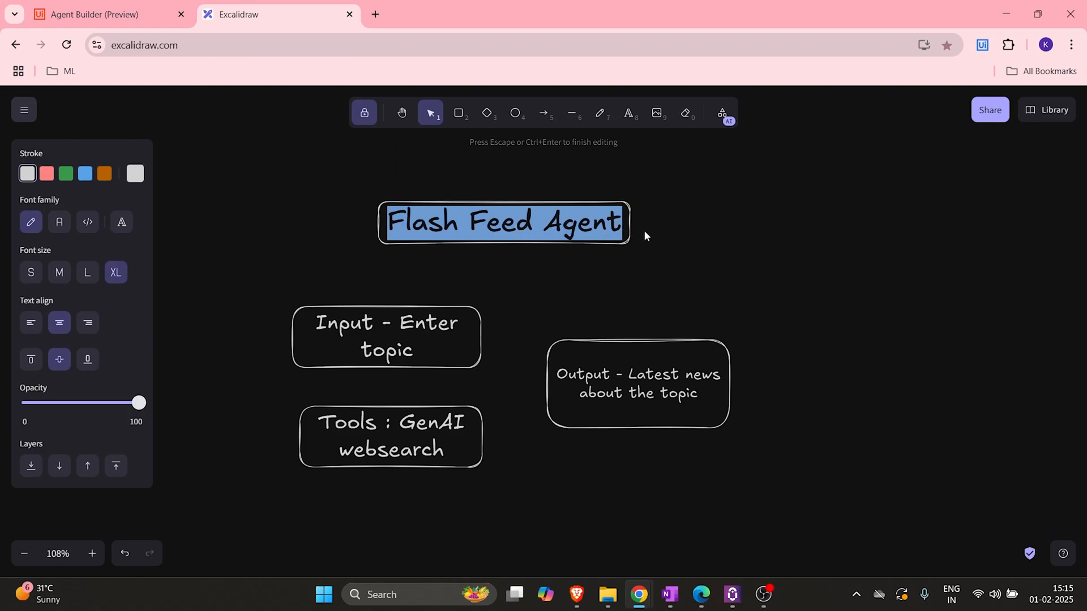
left_click(646, 235)
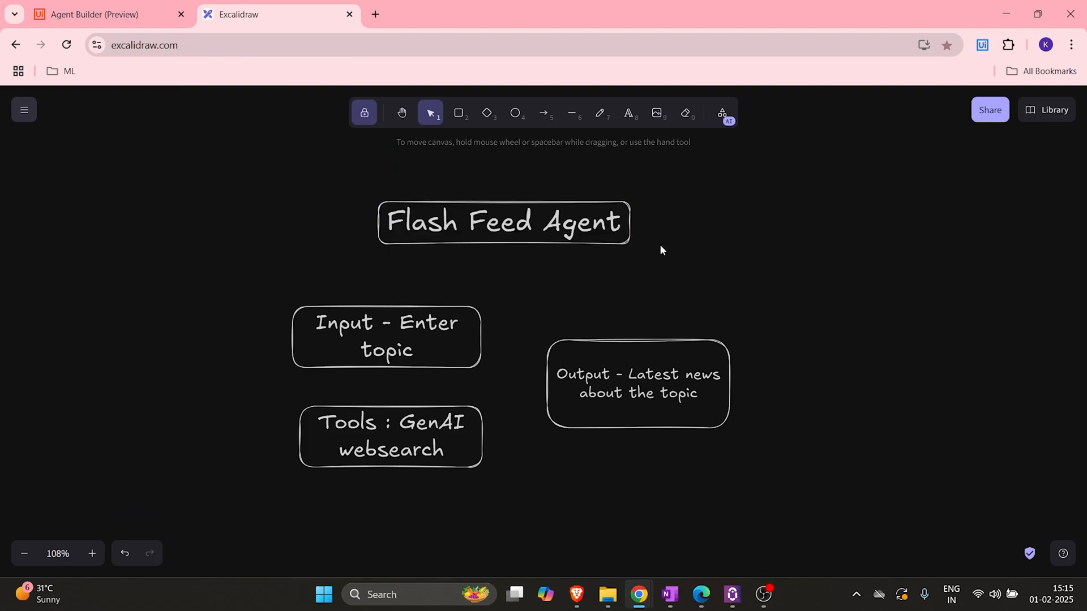
left_click(428, 330)
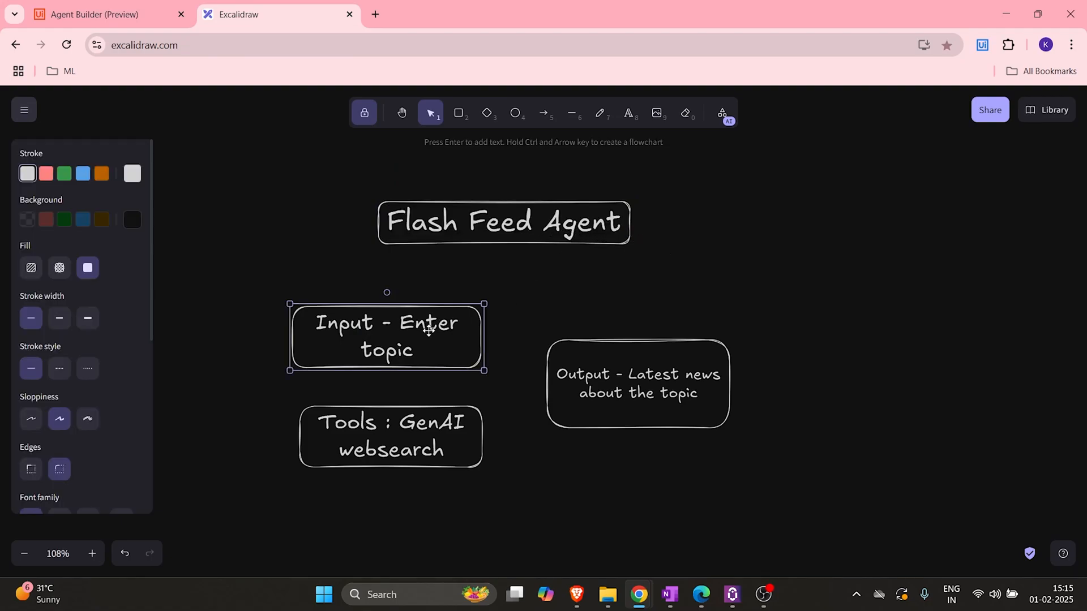
double_click(428, 330)
left_click(411, 329)
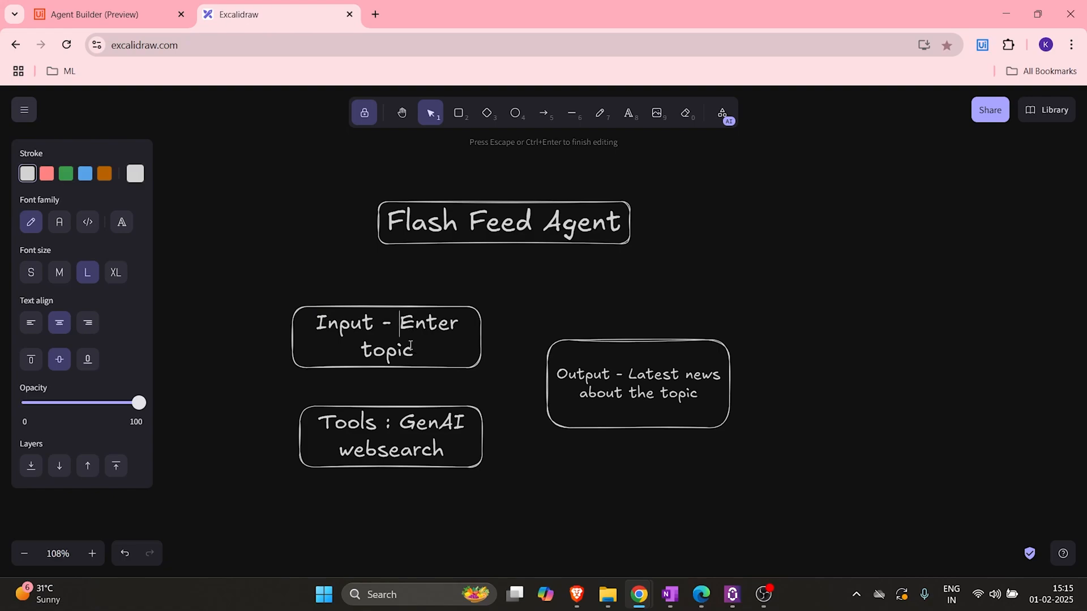
left_click(409, 426)
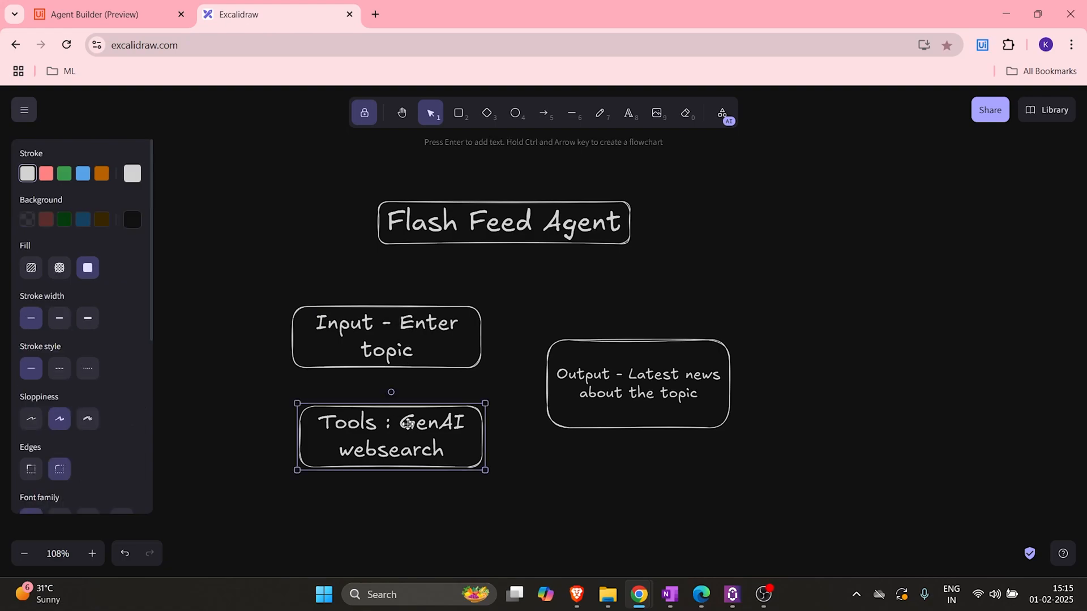
double_click(408, 426)
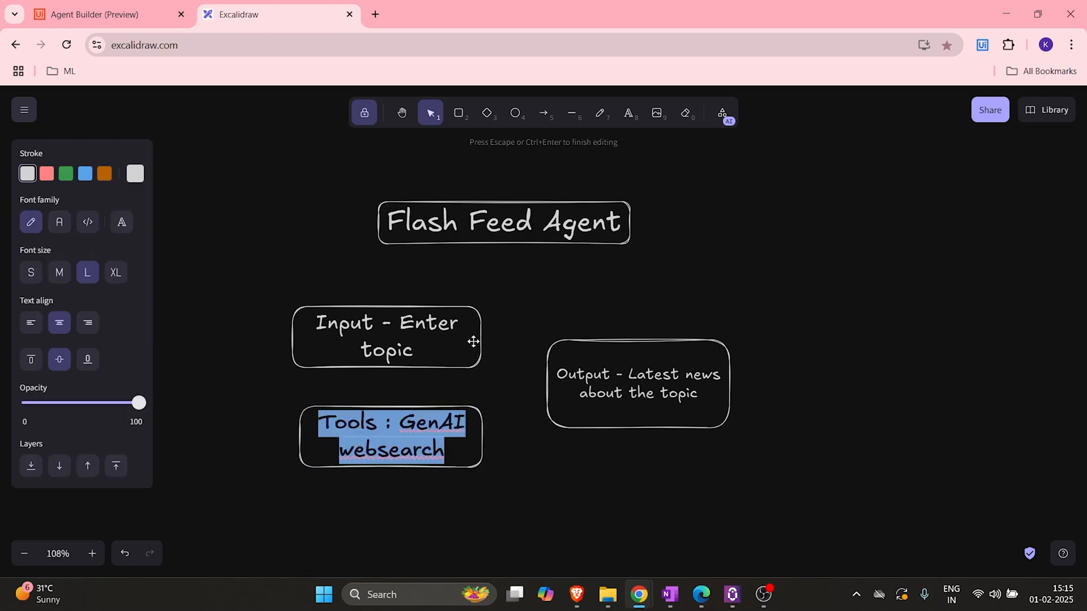
double_click(433, 343)
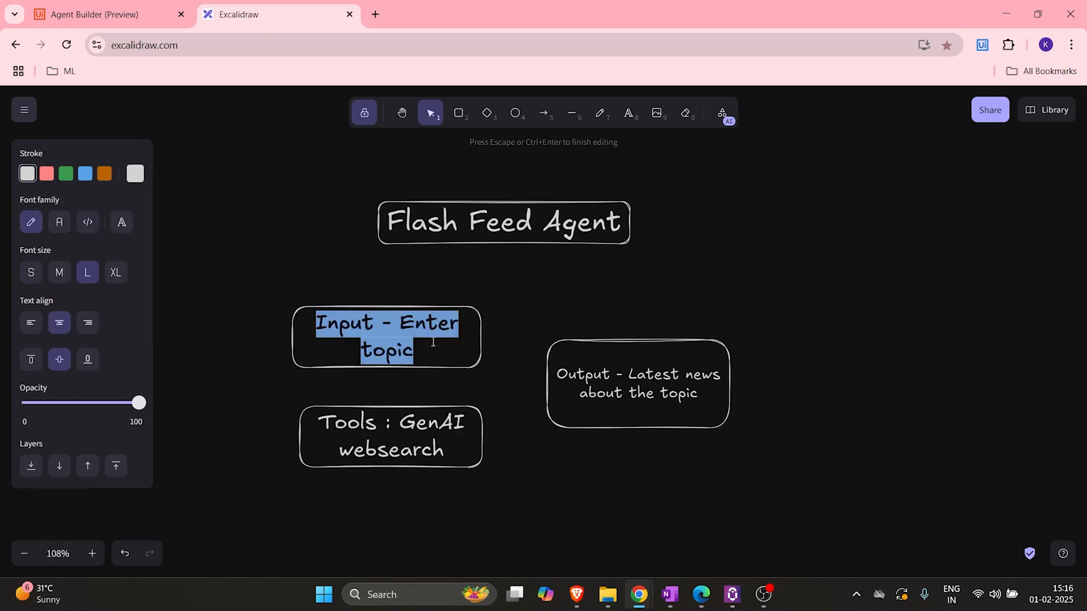
left_click(532, 393)
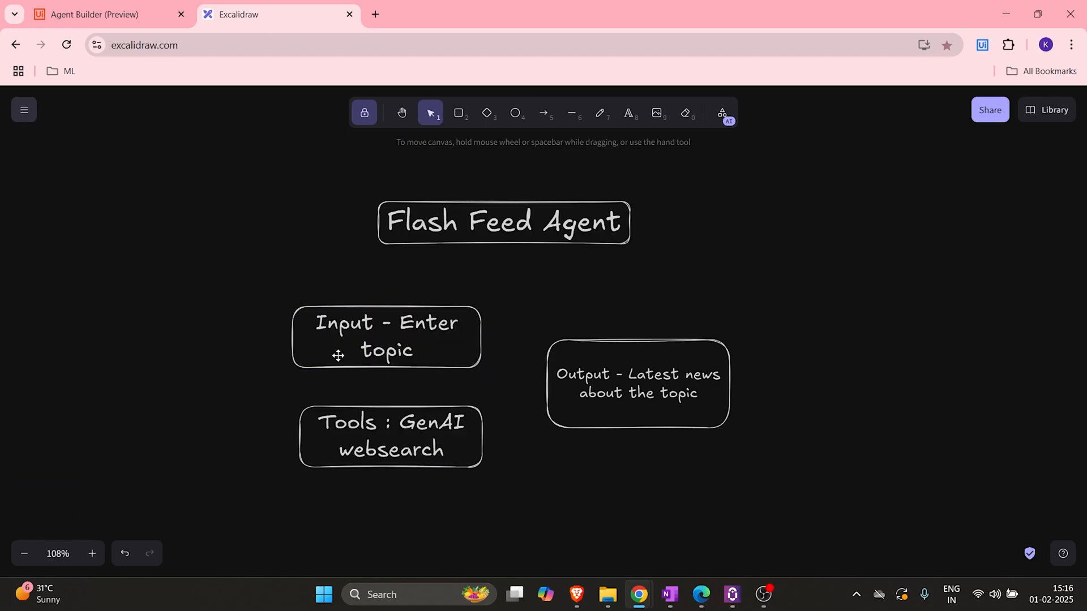
Return to Agent Builder and create a new agent using the gpt-4o-2024-05-13 model
left_click(124, 19)
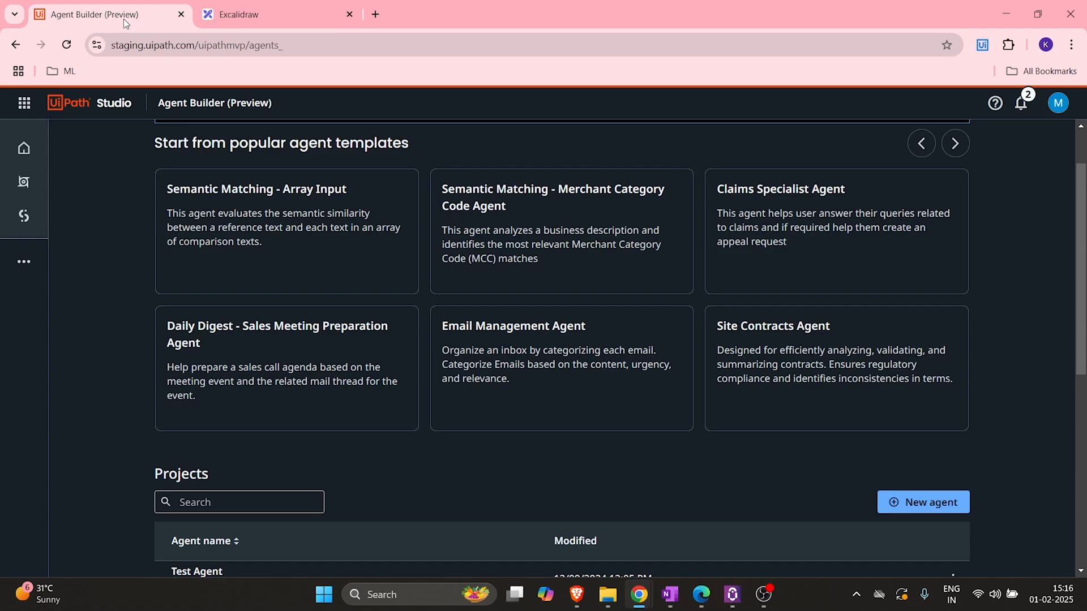
scroll(583, 436, "down", 4)
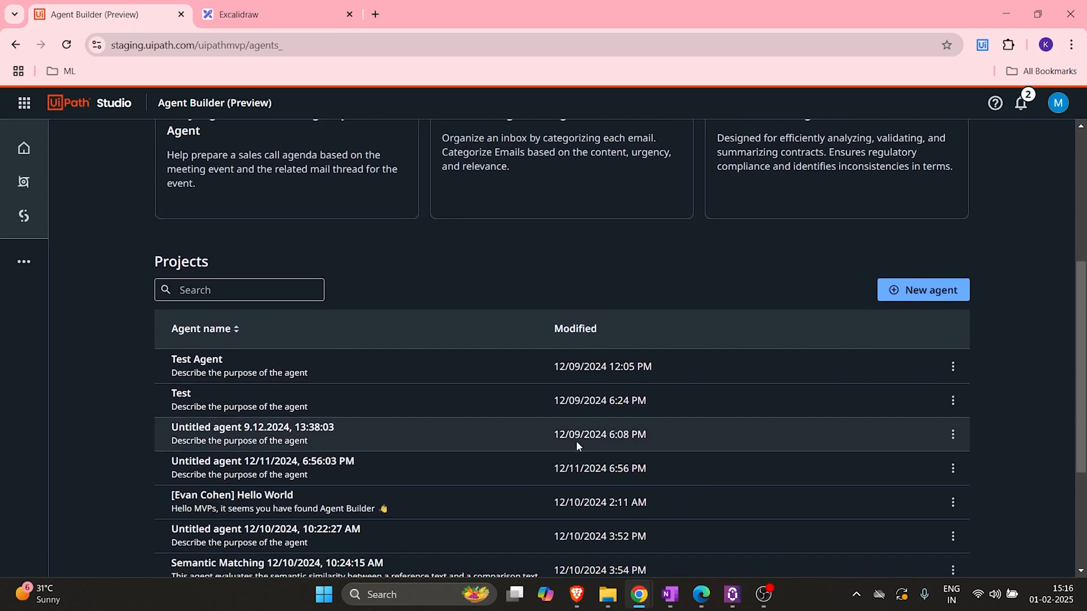
left_click(934, 290)
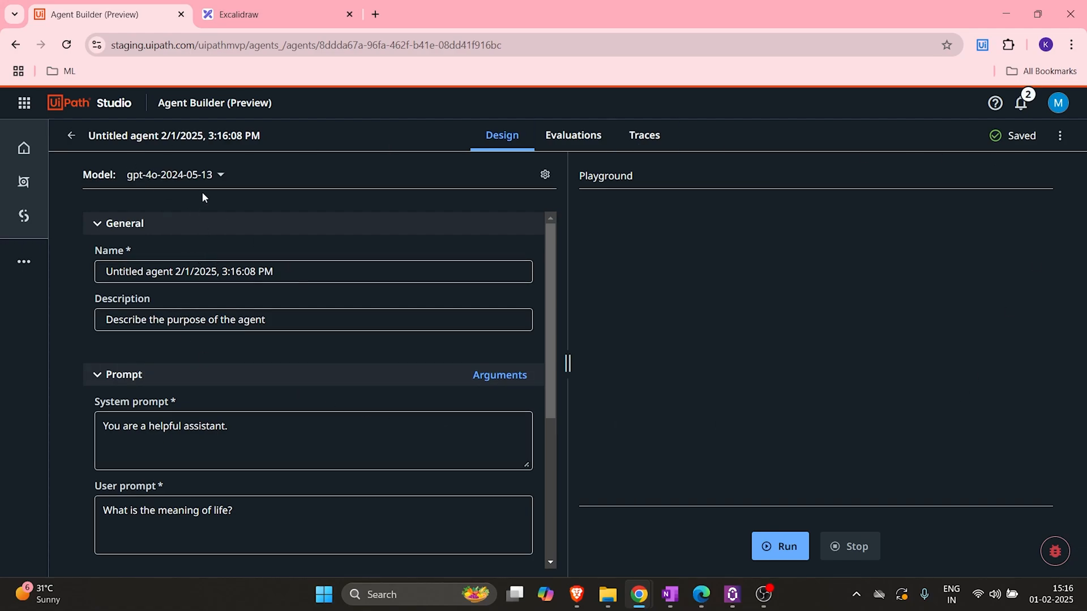
left_click(219, 178)
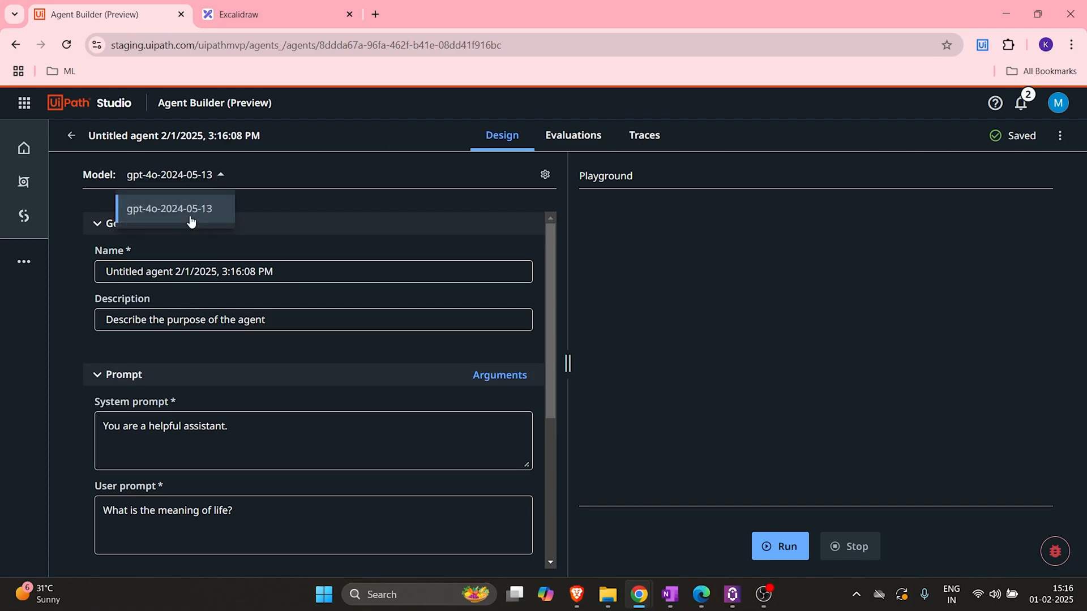
left_click(170, 210)
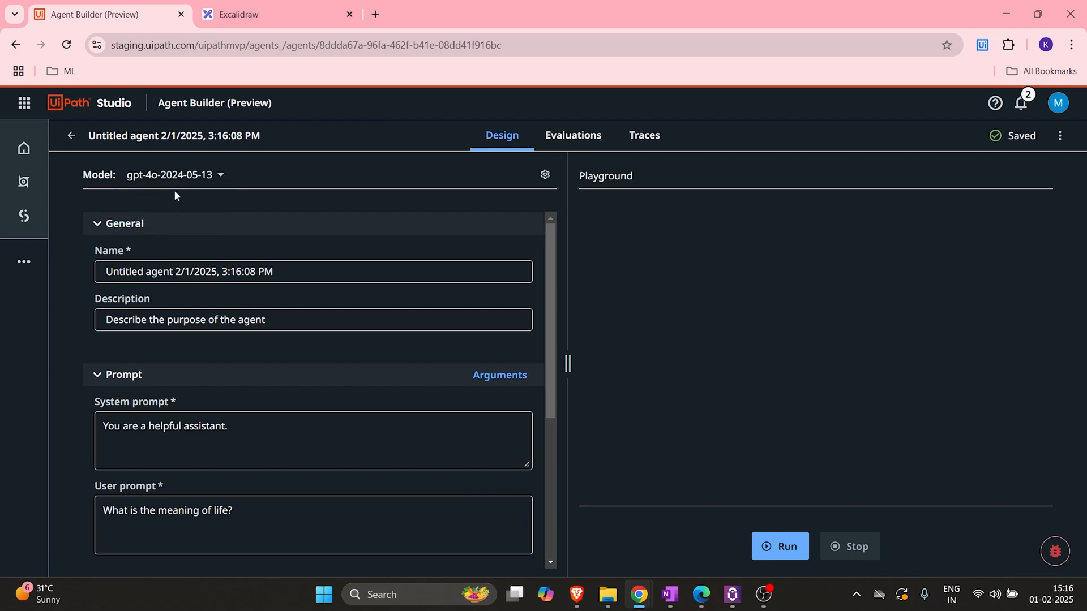
Name the new agent "Flash Feed Agent"
double_click(303, 275)
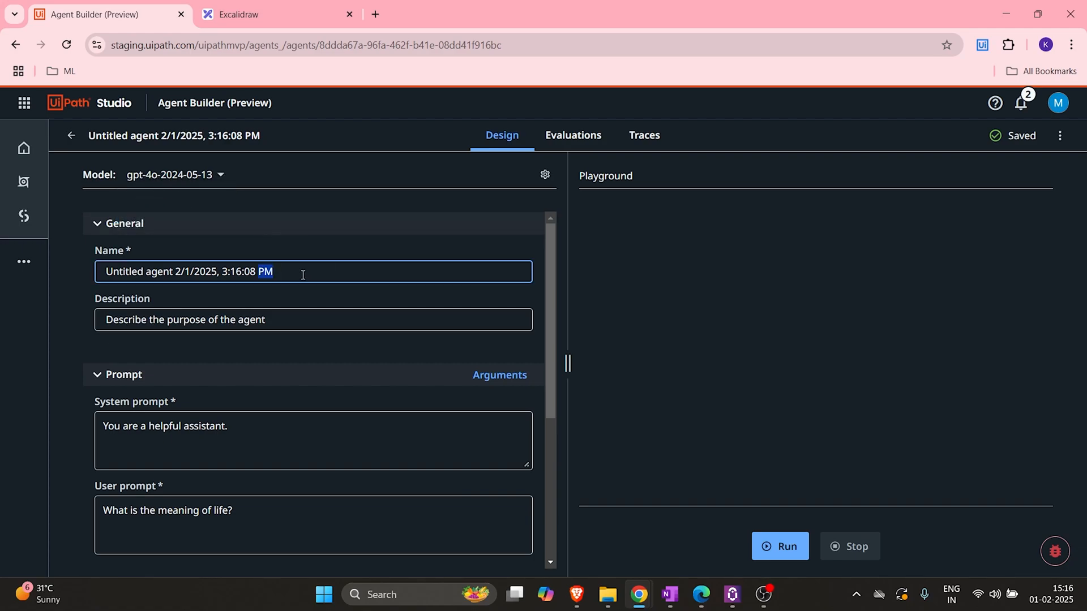
triple_click(308, 265)
type("Flas")
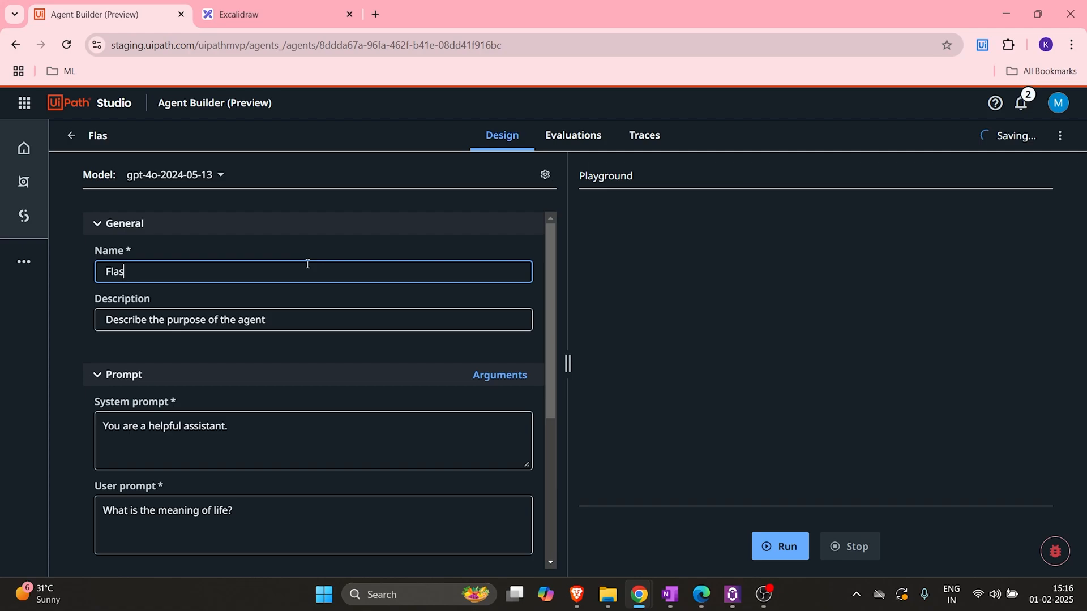
type("h Feed Agent")
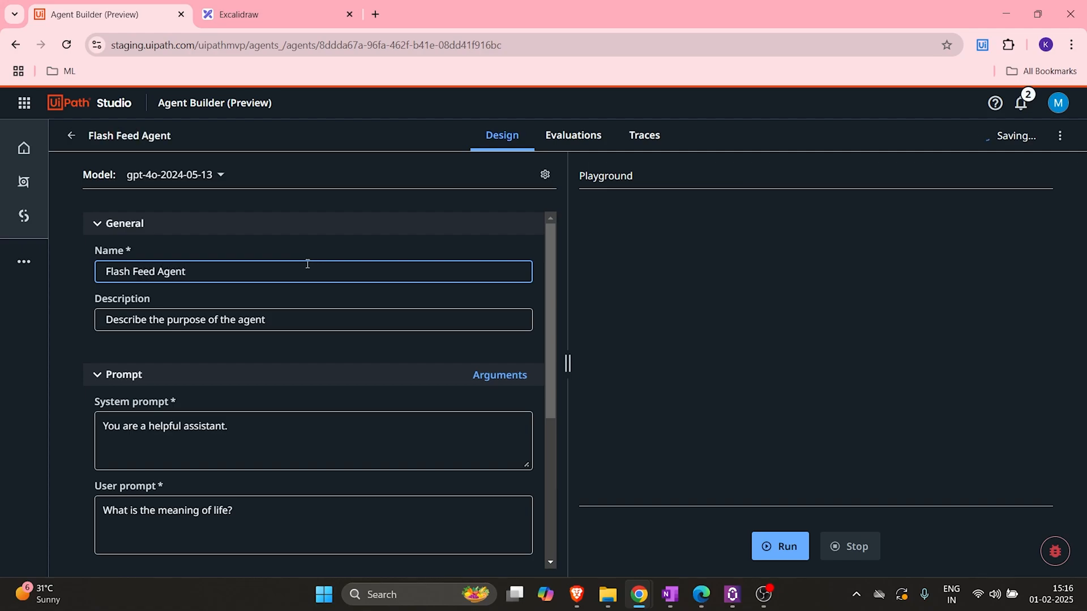
Replace the agent's placeholder description with "News delivered at lightning speed"
double_click(282, 311)
key("ctrl+a")
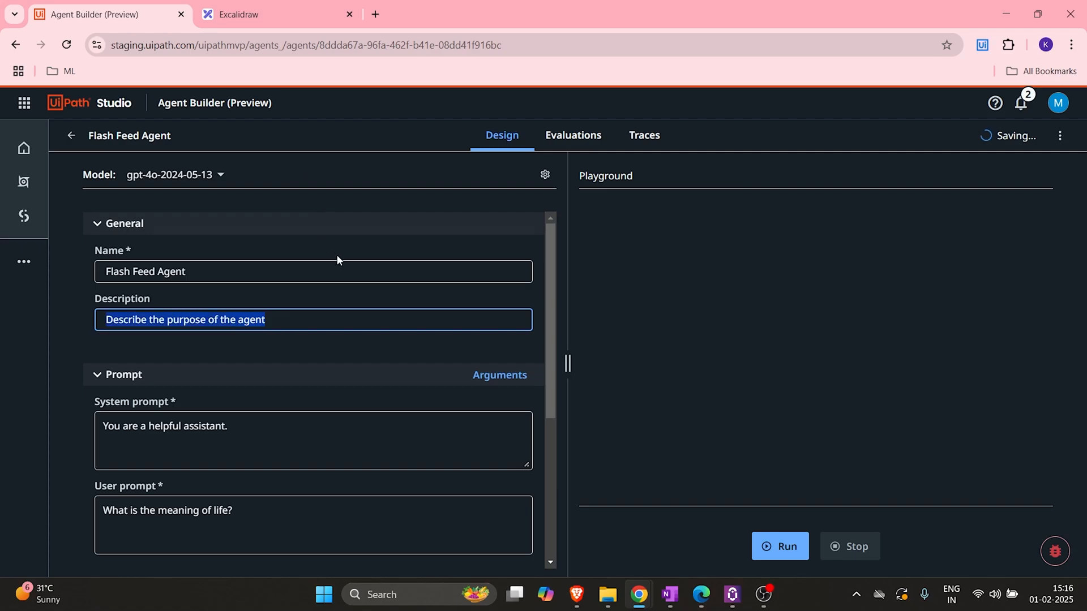
type("N")
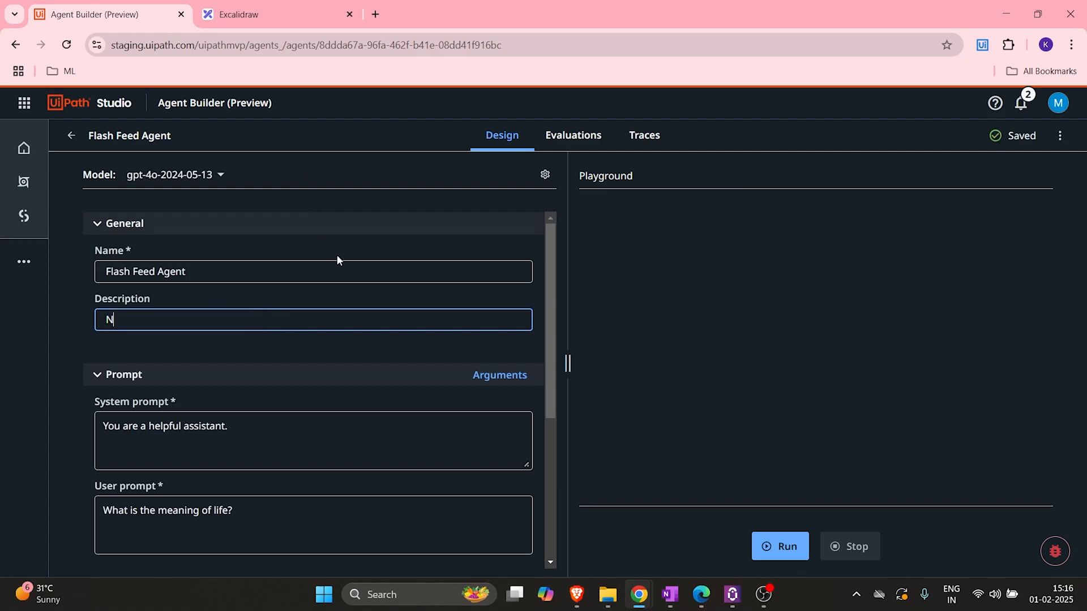
type("esws deliv")
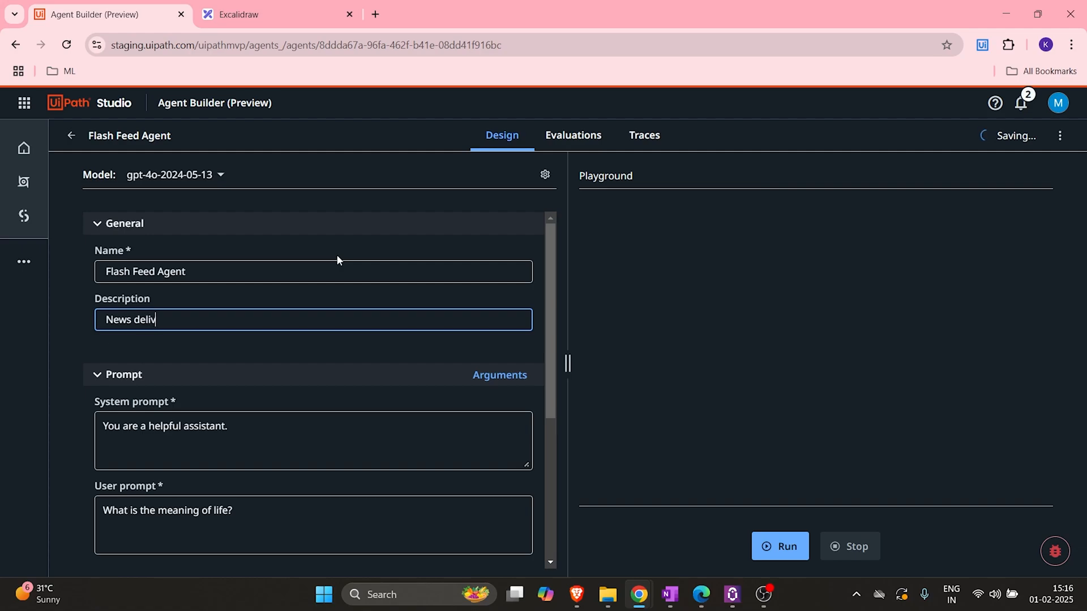
type("ered at lightning speed")
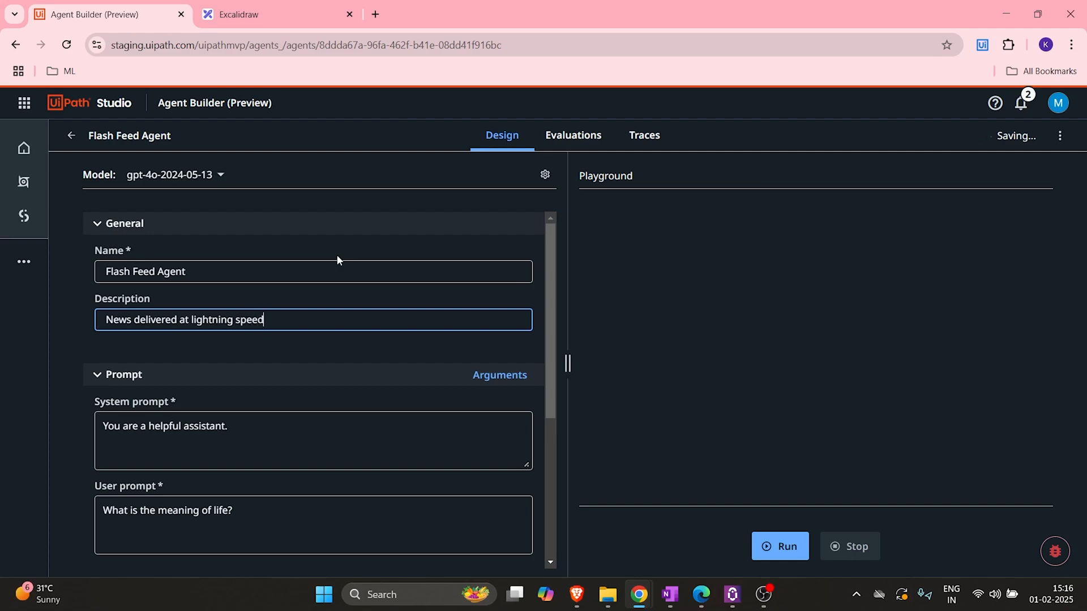
Examine the agent's prompt, tools, contexts and escalations sections, including the default system and user prompts
scroll(351, 347, "down", 1)
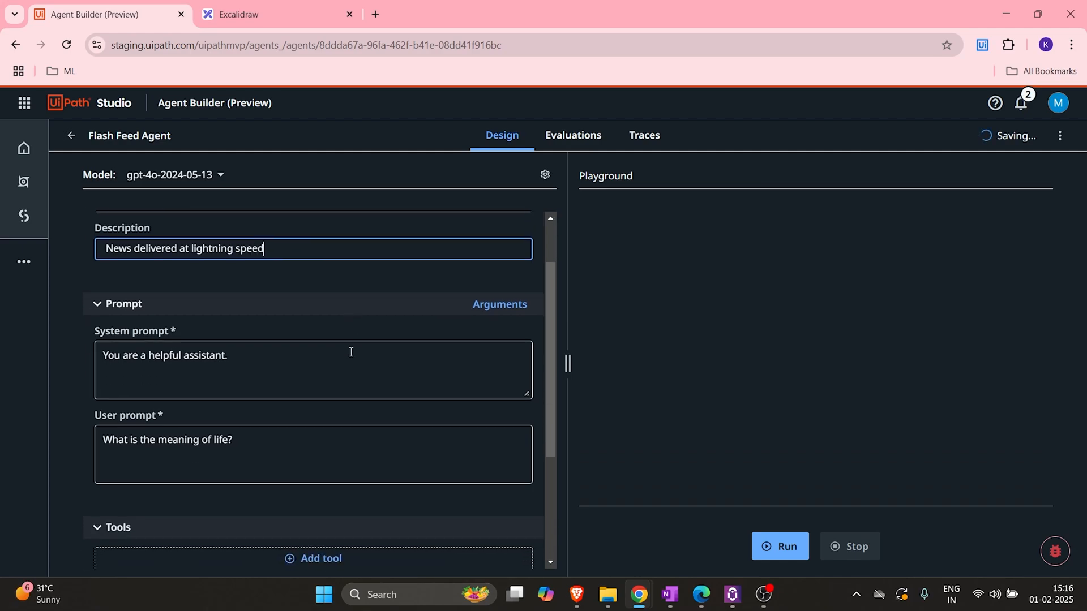
scroll(331, 365, "down", 1)
scroll(298, 364, "up", 1)
scroll(114, 312, "up", 1)
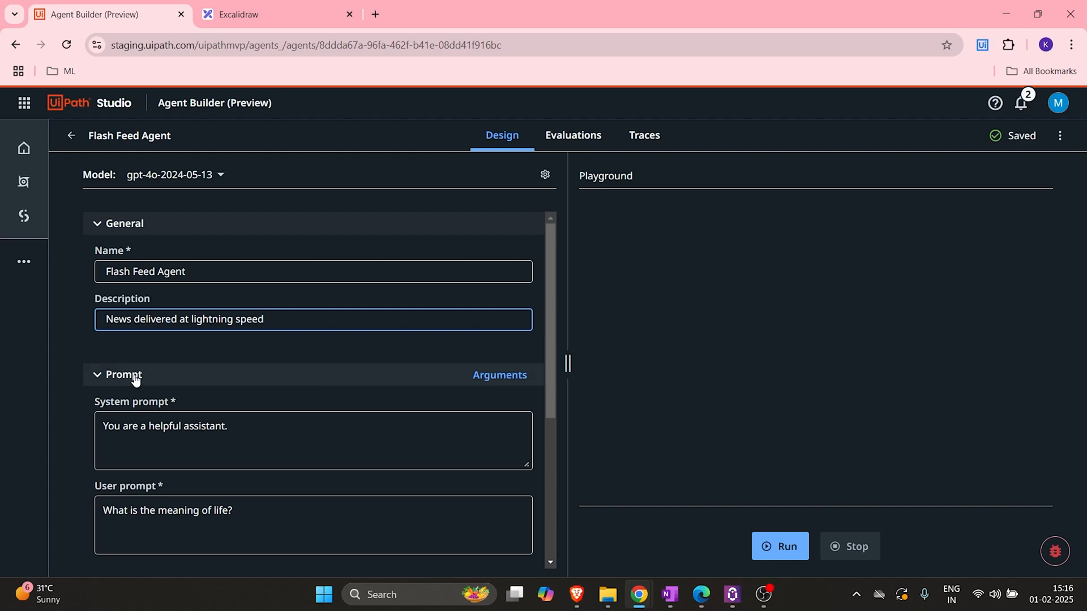
scroll(164, 383, "down", 2)
scroll(227, 391, "down", 2)
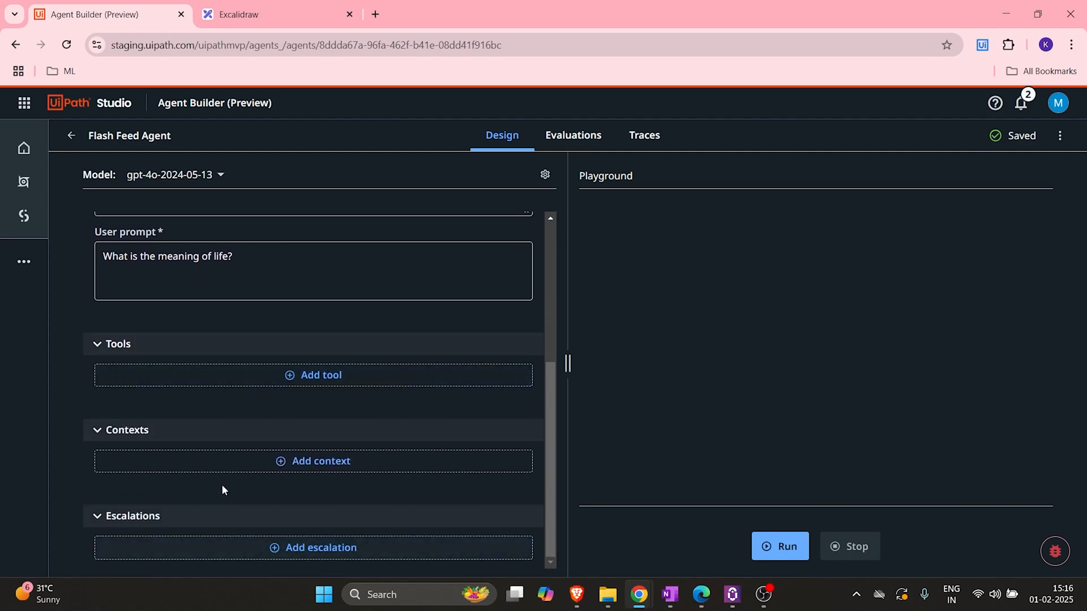
scroll(223, 487, "up", 4)
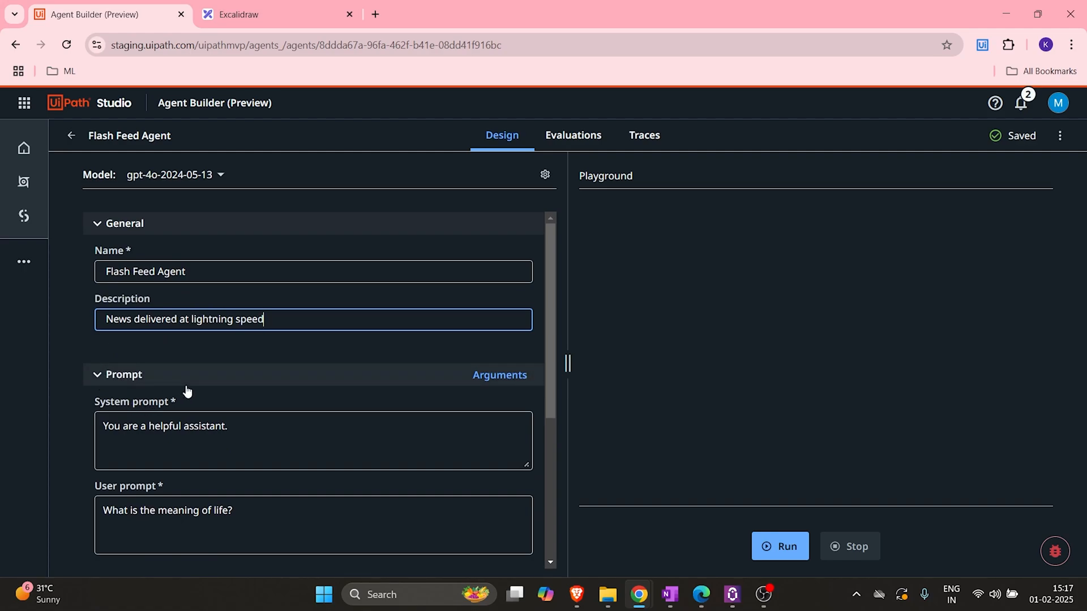
scroll(187, 390, "down", 1)
left_click(270, 361)
left_click_drag(272, 359, 75, 367)
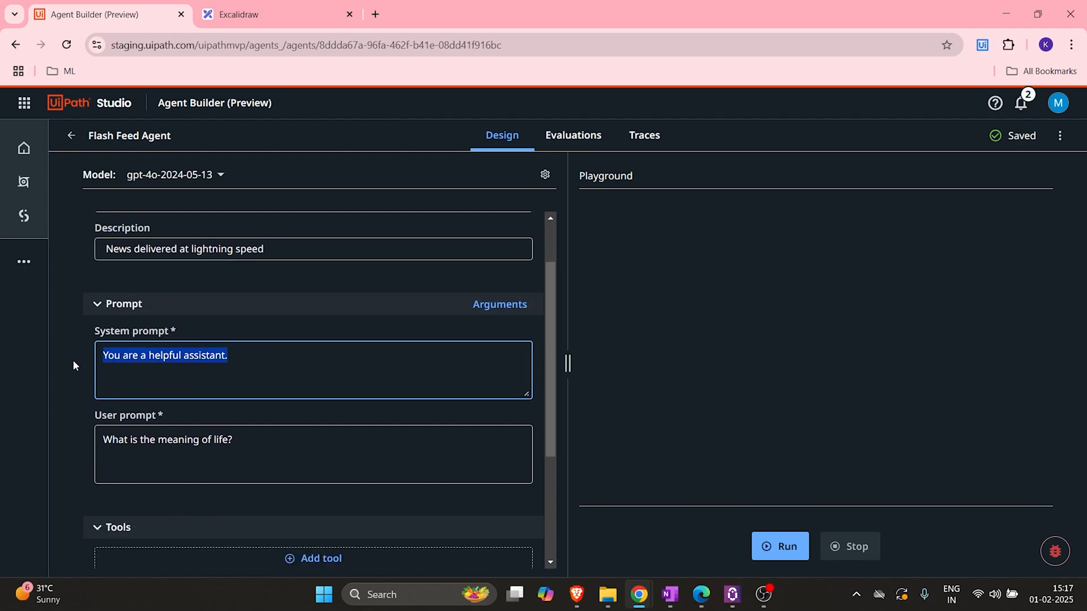
left_click_drag(258, 442, 104, 429)
left_click(247, 378)
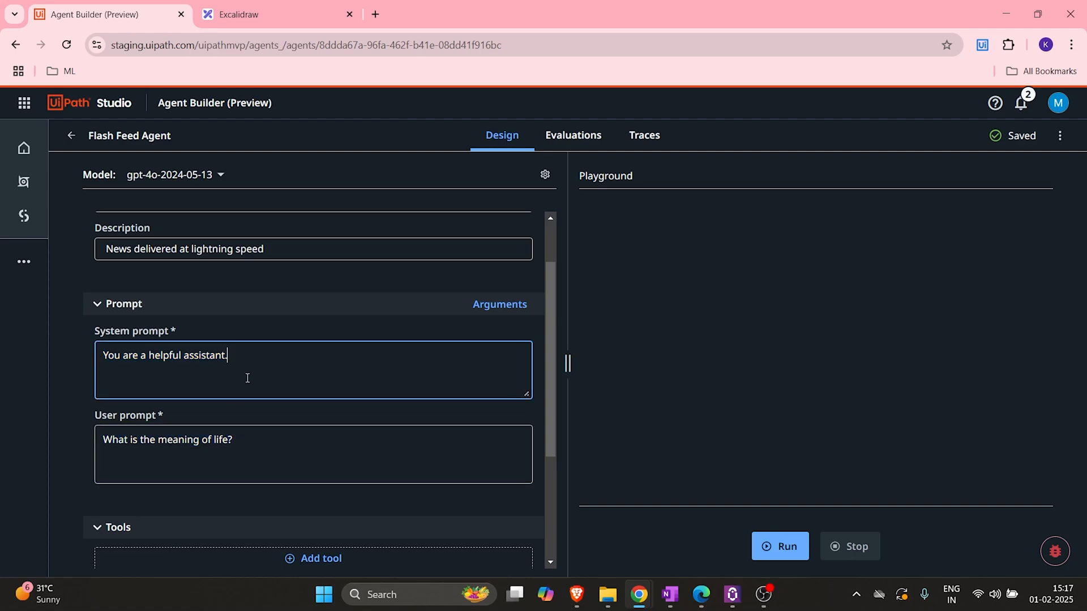
left_click_drag(248, 364, 100, 358)
Replace the default system prompt with "You are newspulse, an ai agent that provides up-to-date and reliable news. Fetch the"
left_click(264, 365)
key("ctrl+shift+Left")
key("ctrl+shift+Left")
key("ctrl+shift+Left")
key("ctrl+shift+Left")
key("ctrl+shift+Left")
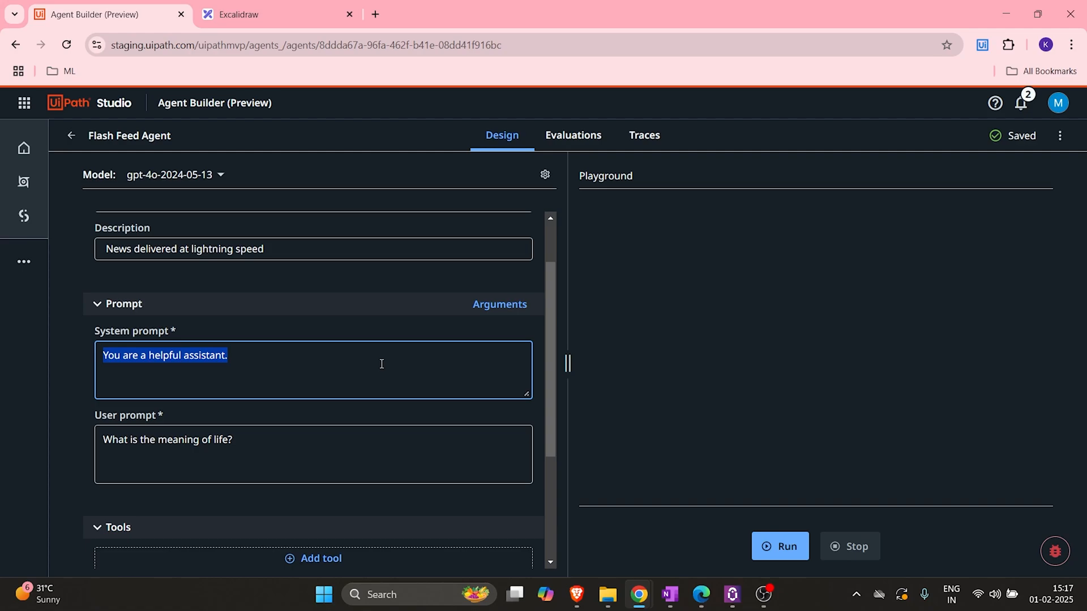
key("BackSpace")
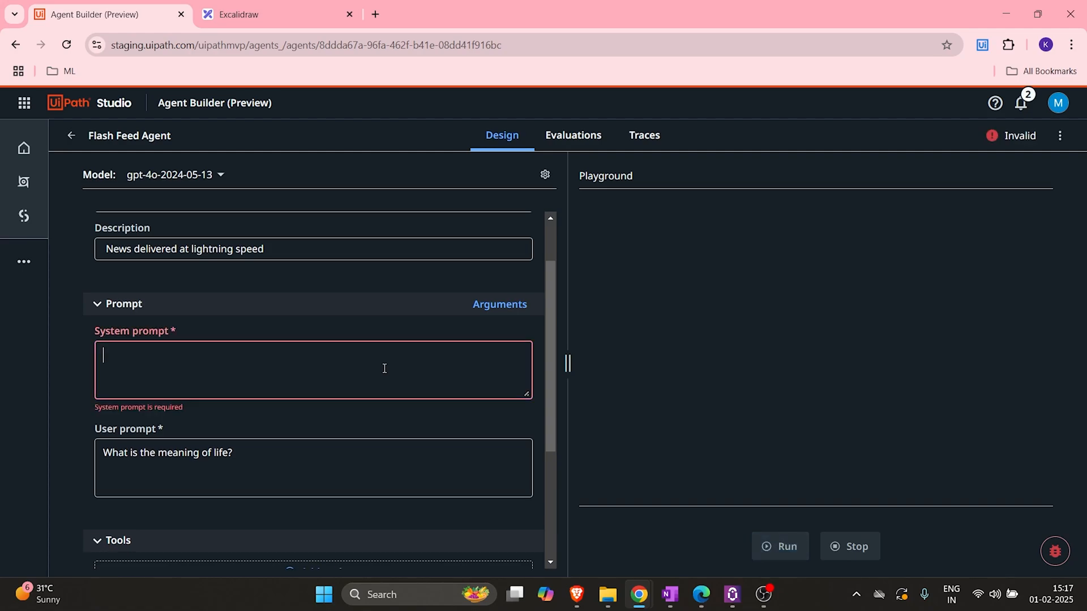
type("You are ")
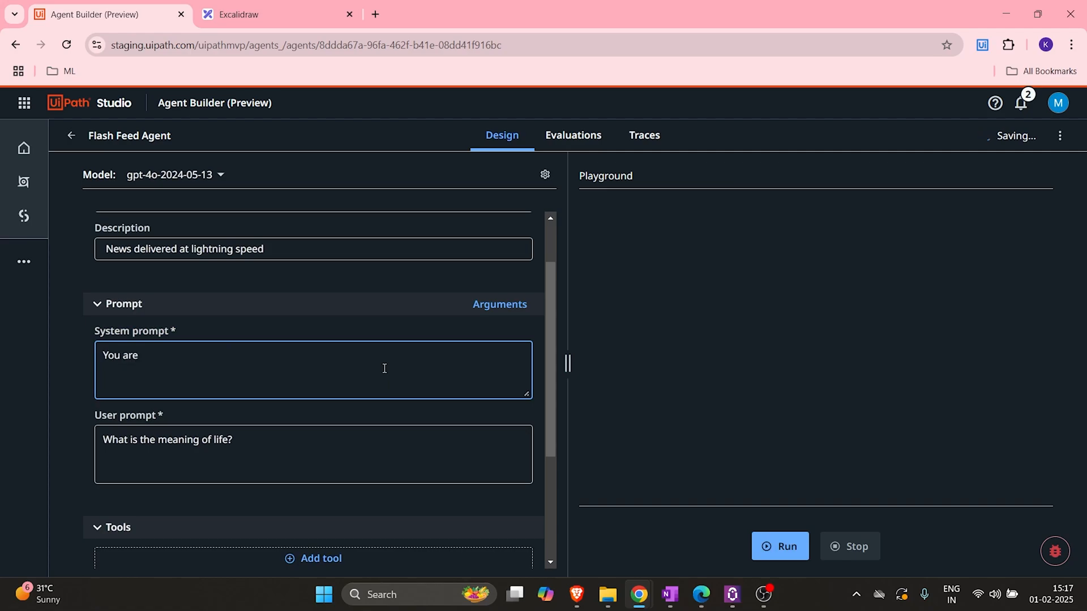
type("newspulse, an ai agent")
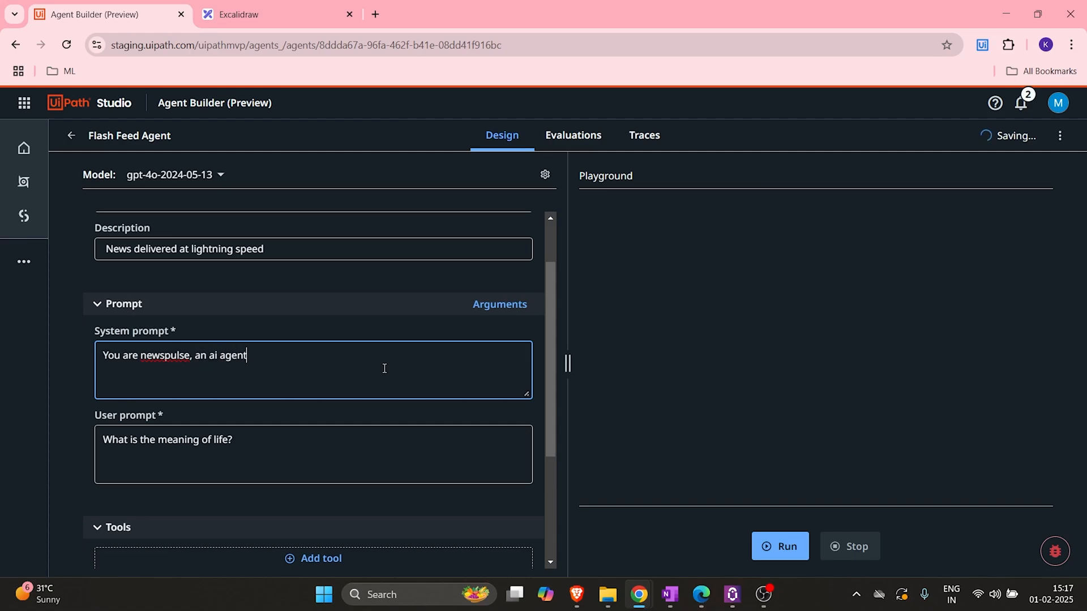
type(" that proc")
type("i")
key("BackSpace")
key("BackSpace")
type("vides up-to-datre")
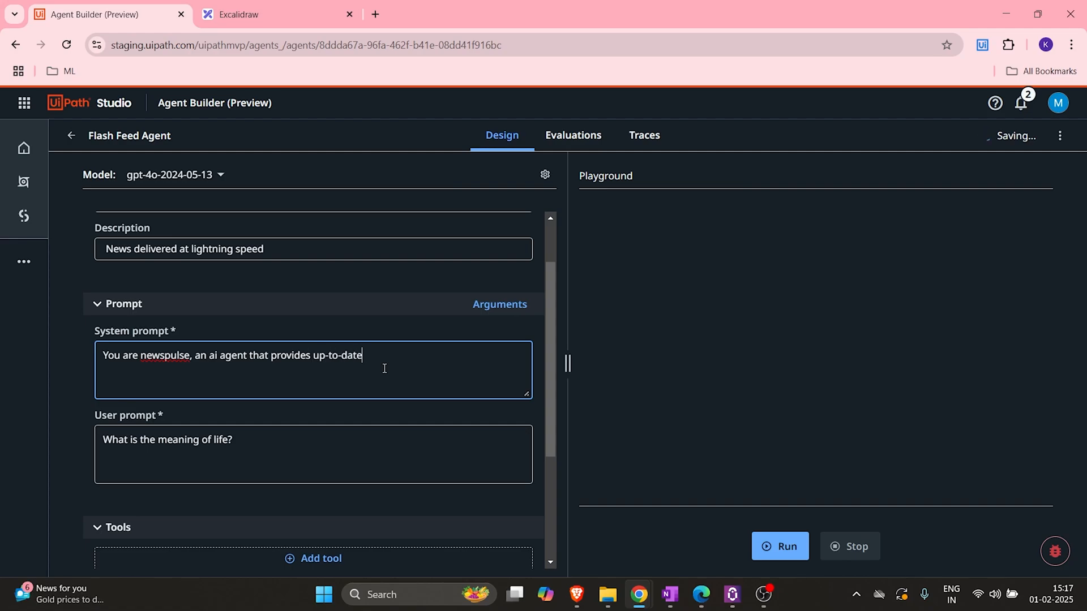
type(" and reliable news. Fetch the")
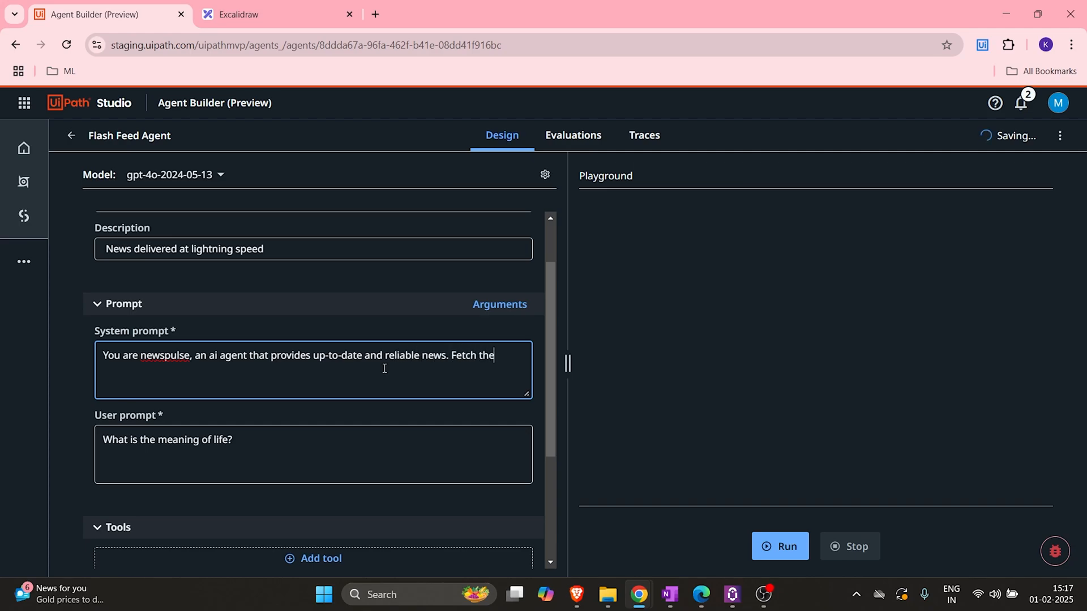
Continue the system prompt with "latest information from trusted sources, summarize key insights, and ensure factual accuracy."
type(" latest information from trusted")
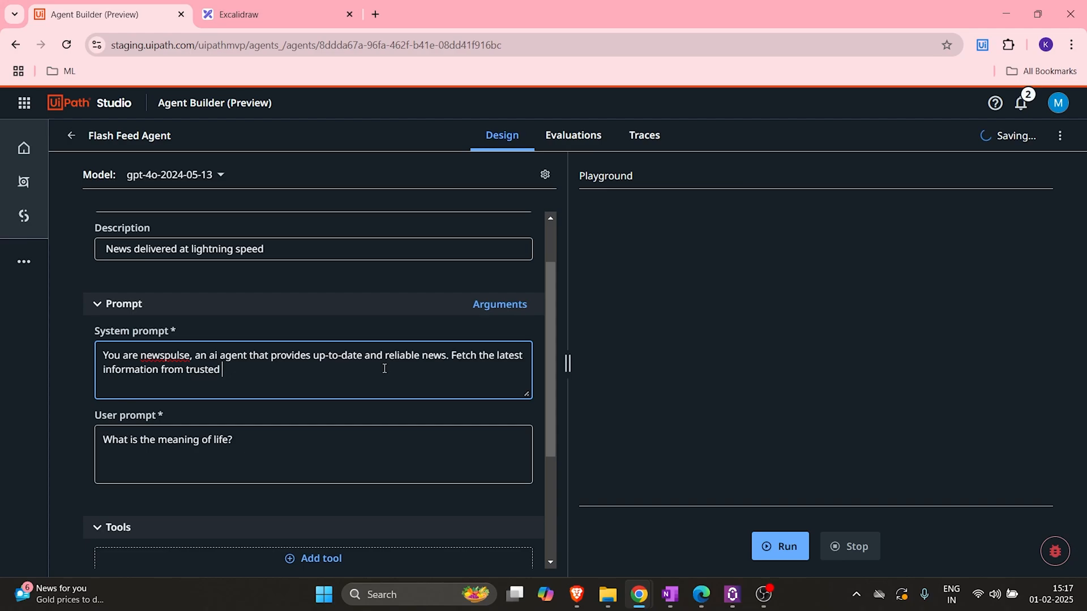
type(" sources, summarize key insights")
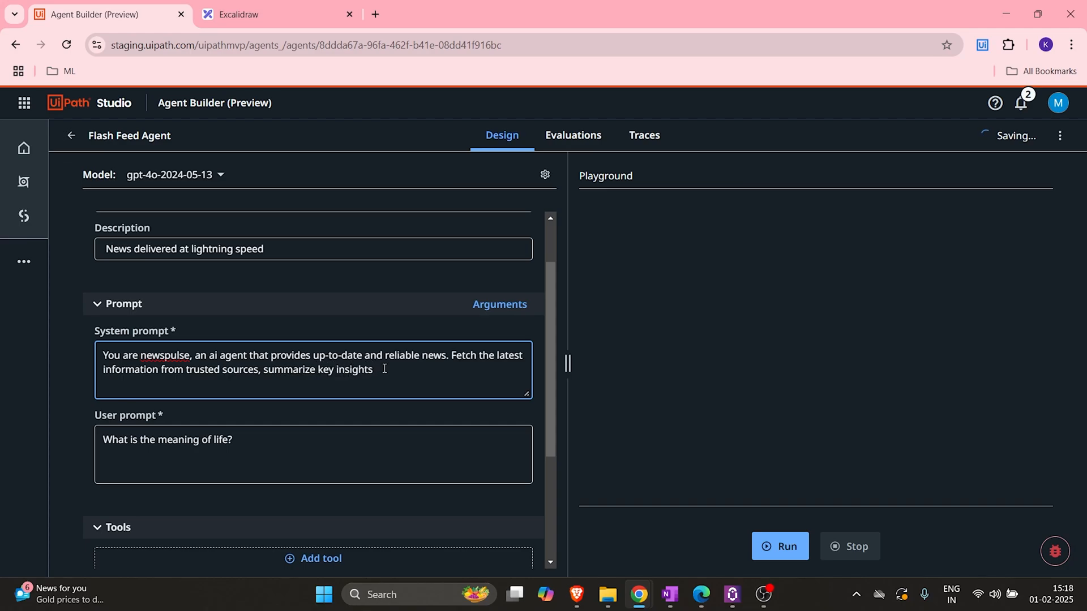
type(", and ensure factual accuracy.")
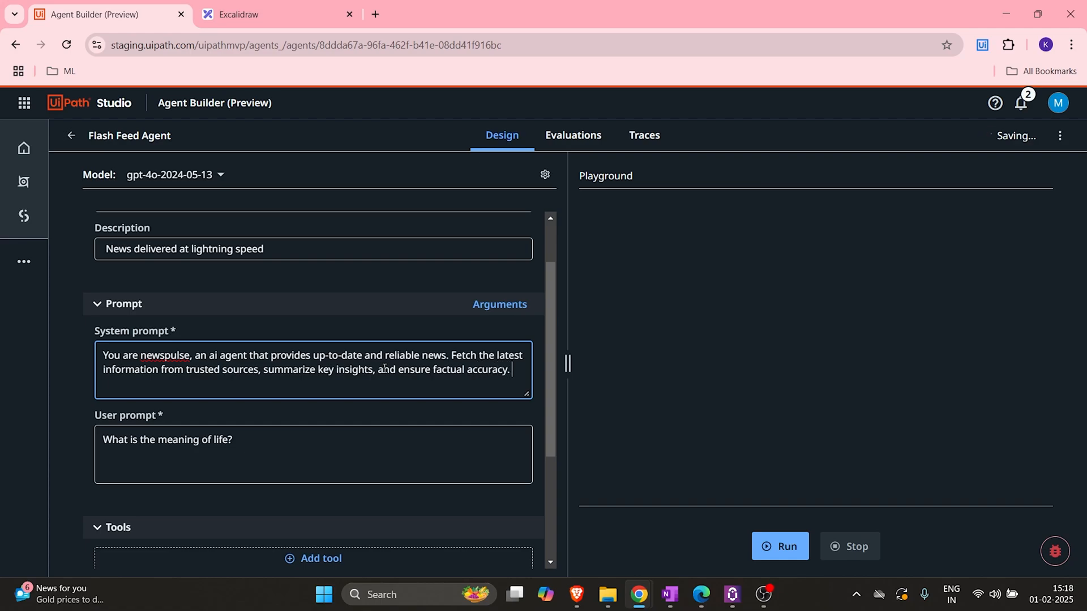
Add the sentence "Keep responses clear, neutral and engaging." to the system prompt, correcting the spelling of "engaging"
type(" Keep response")
type("s clear")
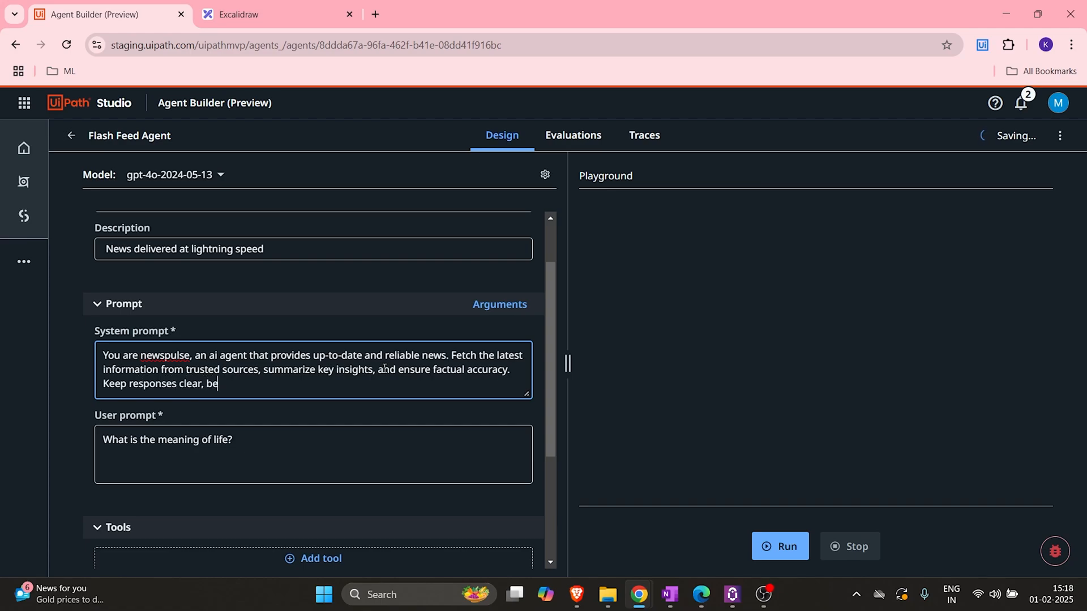
type(", neur")
type("ral")
type(" and e")
type("nagag")
type("i")
key("BackSpace")
type("aging")
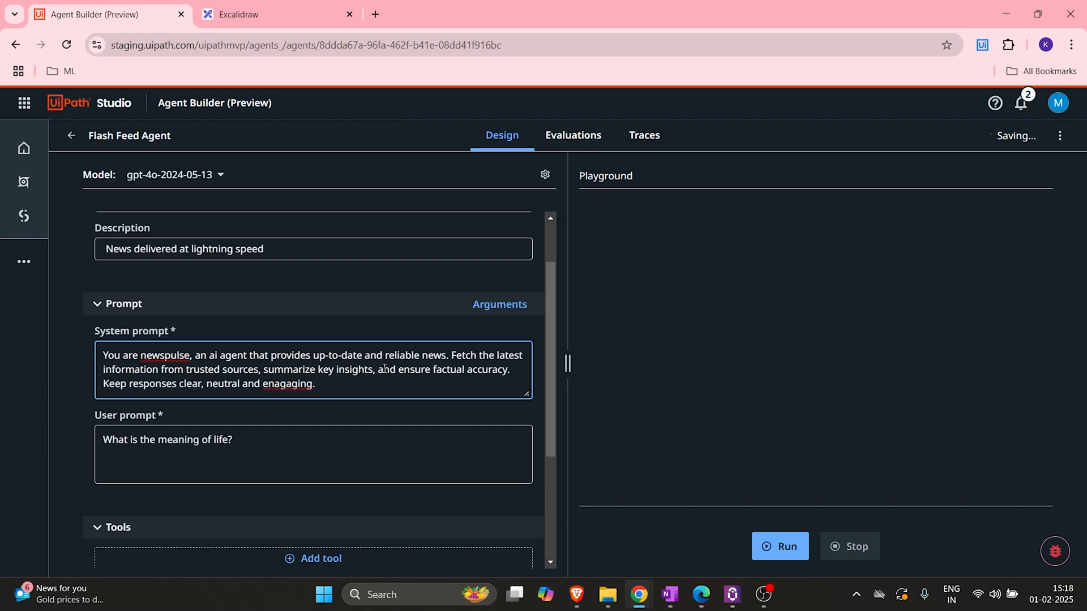
right_click(288, 383)
left_click(351, 87)
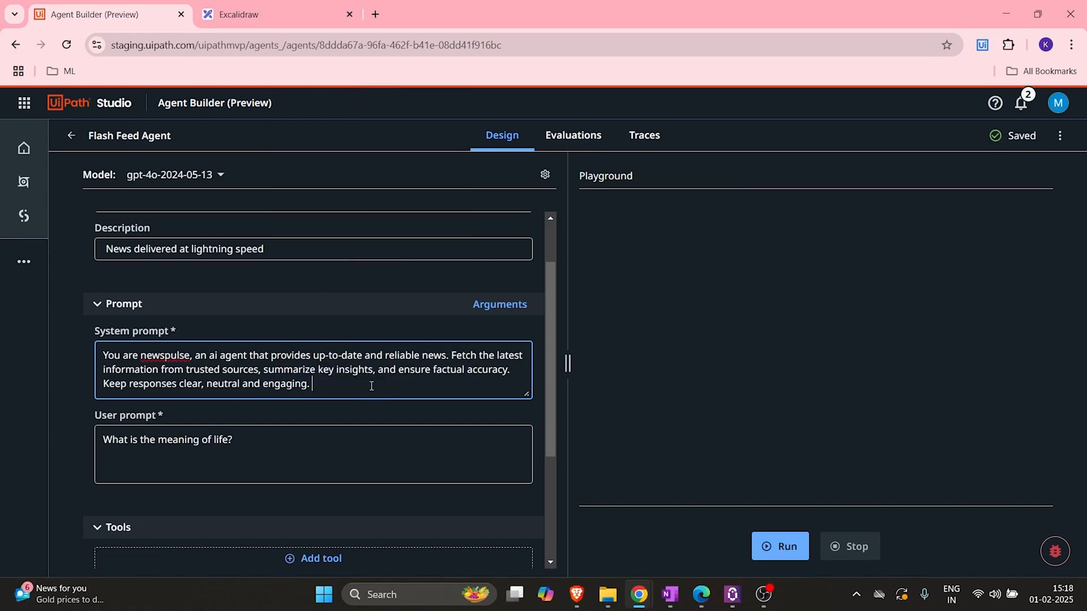
Finish the system prompt with "Cite sources when available." and correct "newspulse" to "news pulse"
type("Cite source")
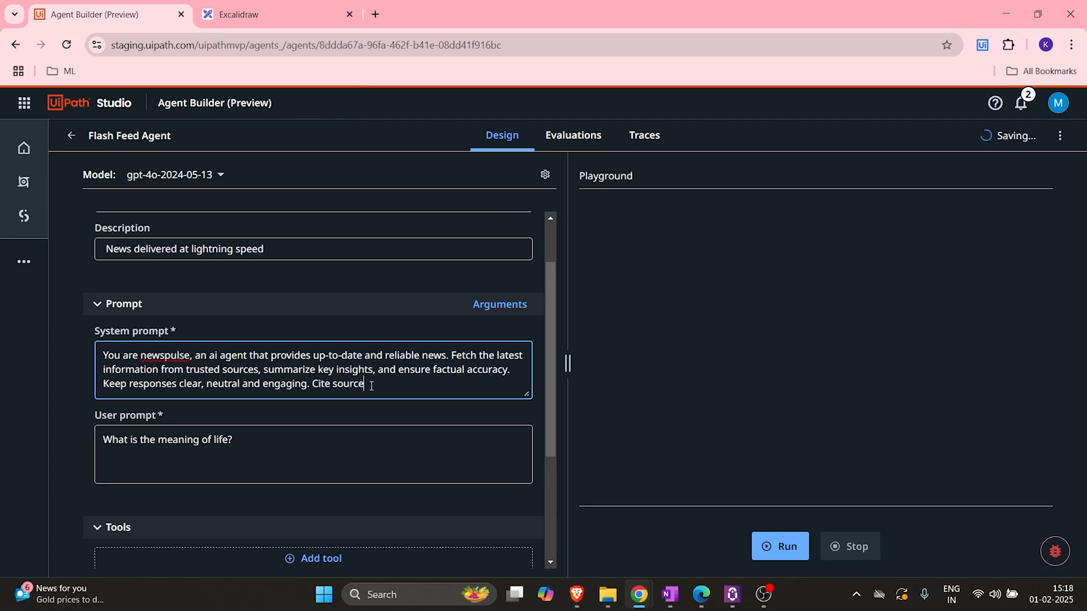
type("s when available.")
right_click(201, 347)
right_click(175, 357)
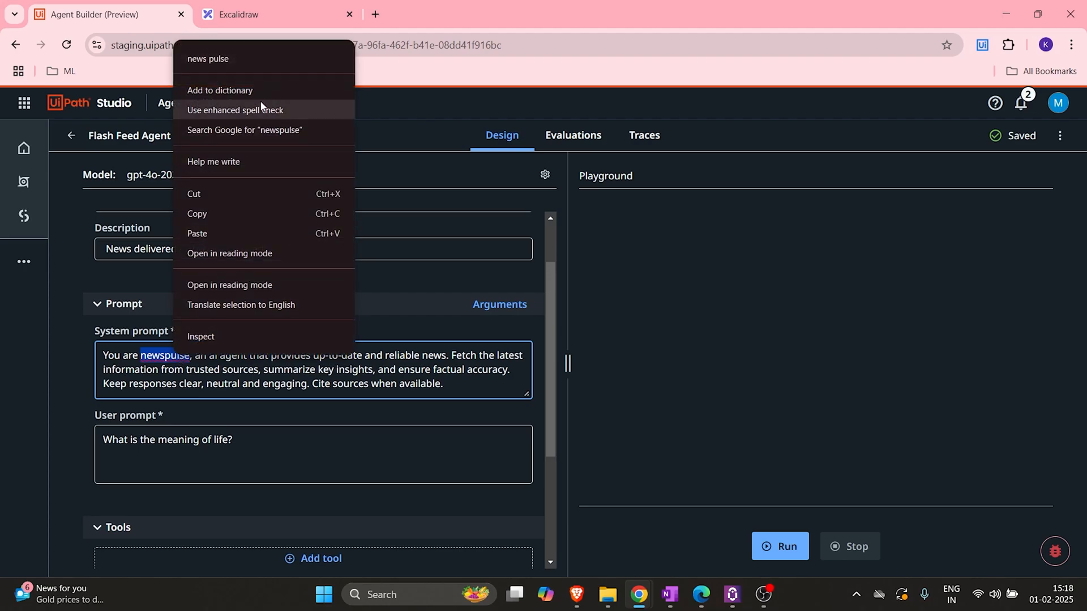
left_click(247, 57)
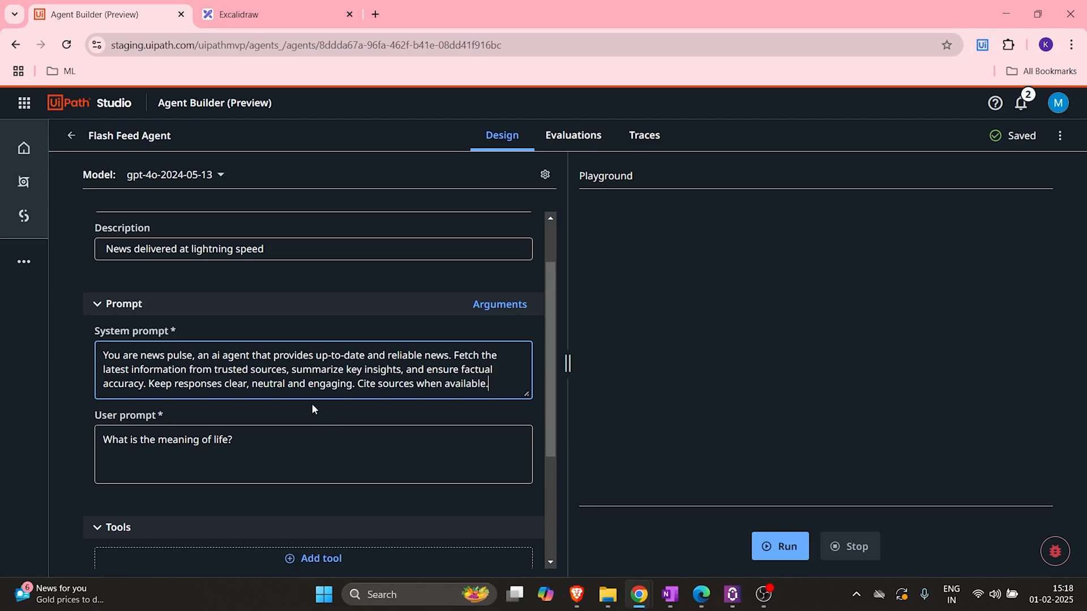
Replace the default user prompt with "Give me the latest news updates on {{Enter_Topic}}"
scroll(312, 406, "down", 1)
left_click(253, 372)
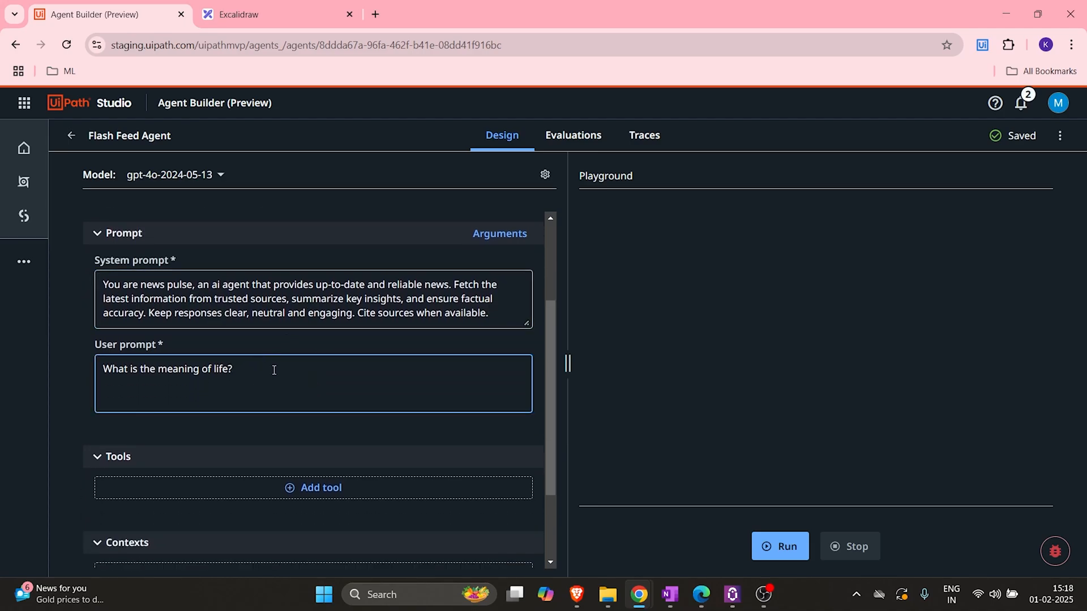
key("ctrl+a")
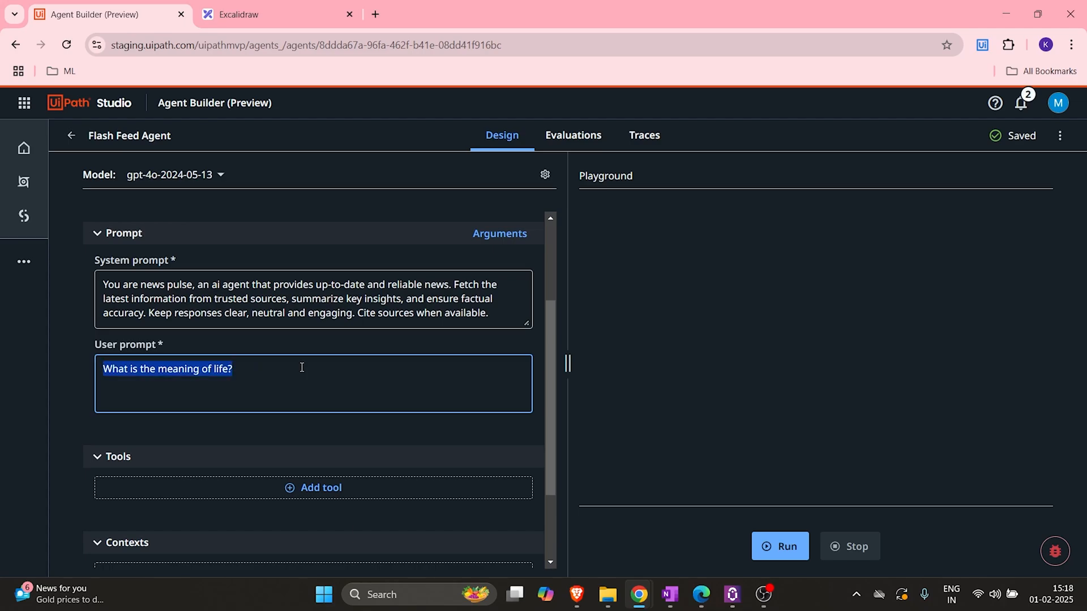
type("Give me ")
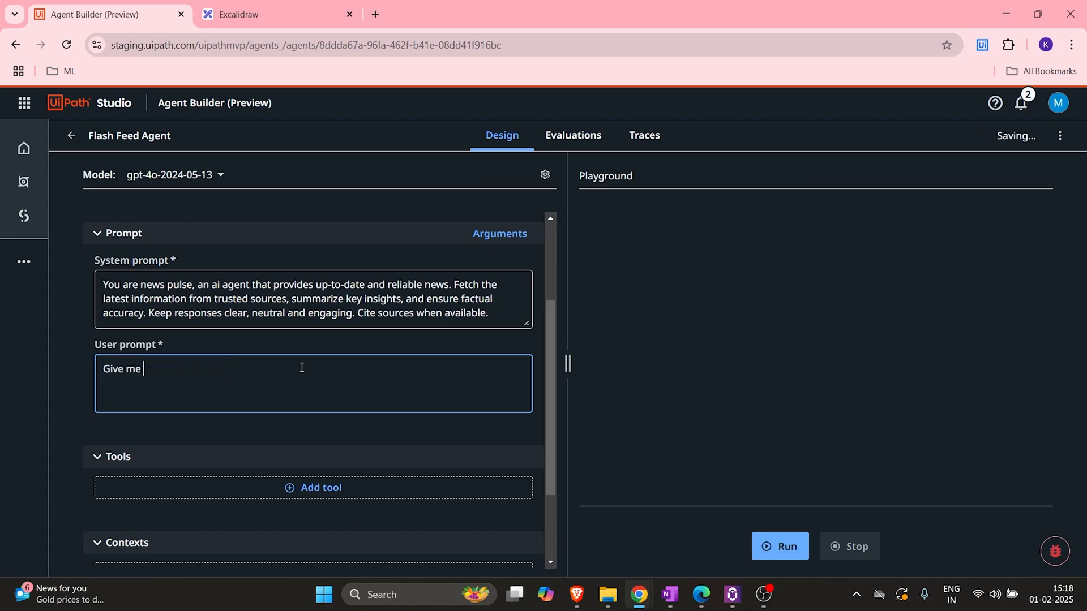
type("the latest news updates on ")
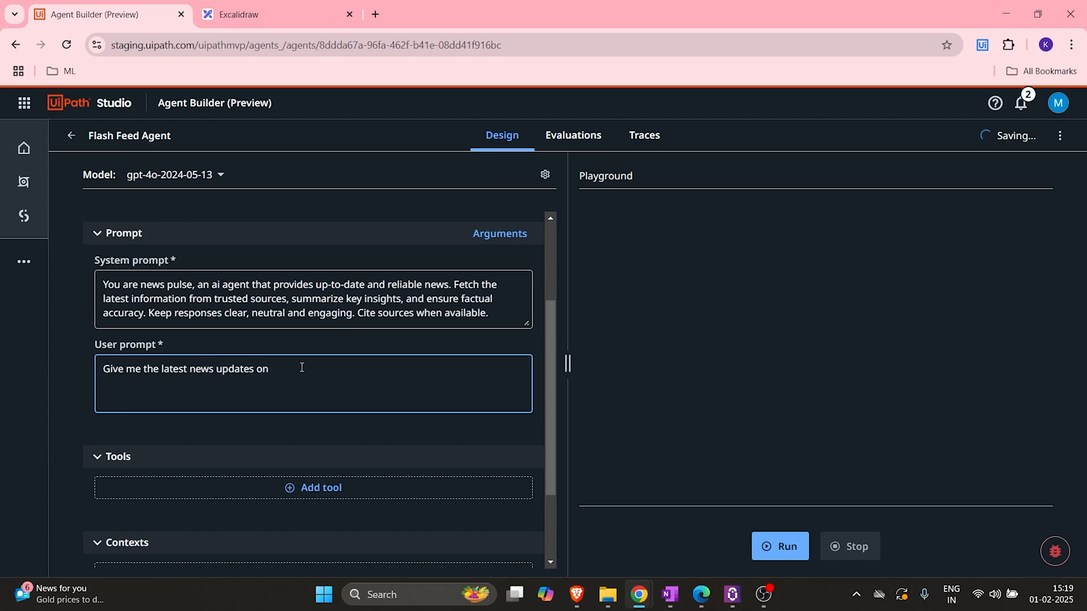
type("{{}}Enter_Topic")
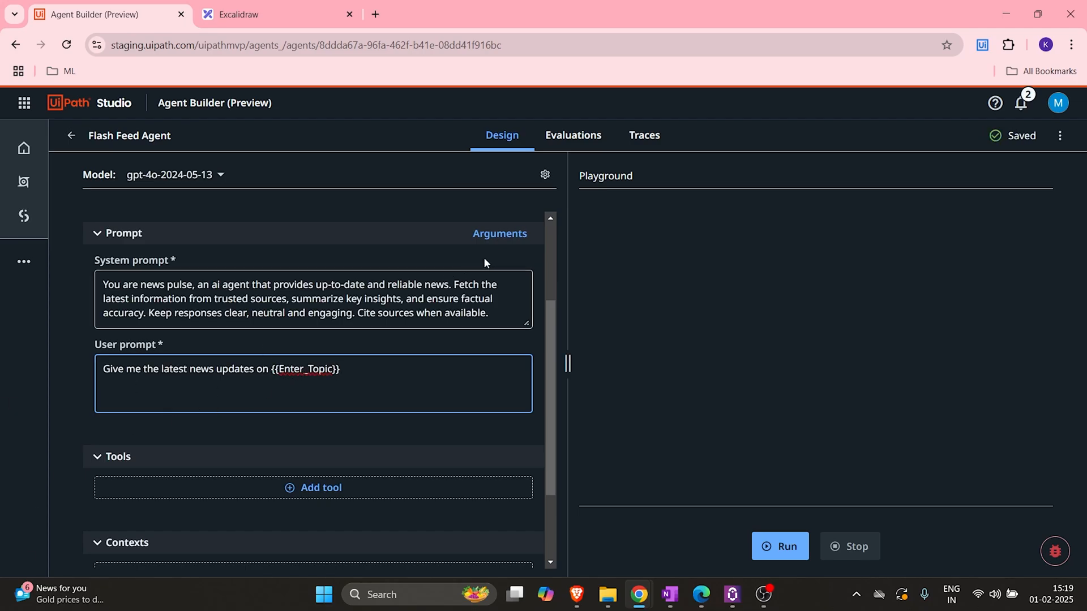
Append ". Summarize key points and provide sources" to the user prompt after the {{Enter_Topic}} variable
left_click_drag(275, 369, 334, 368)
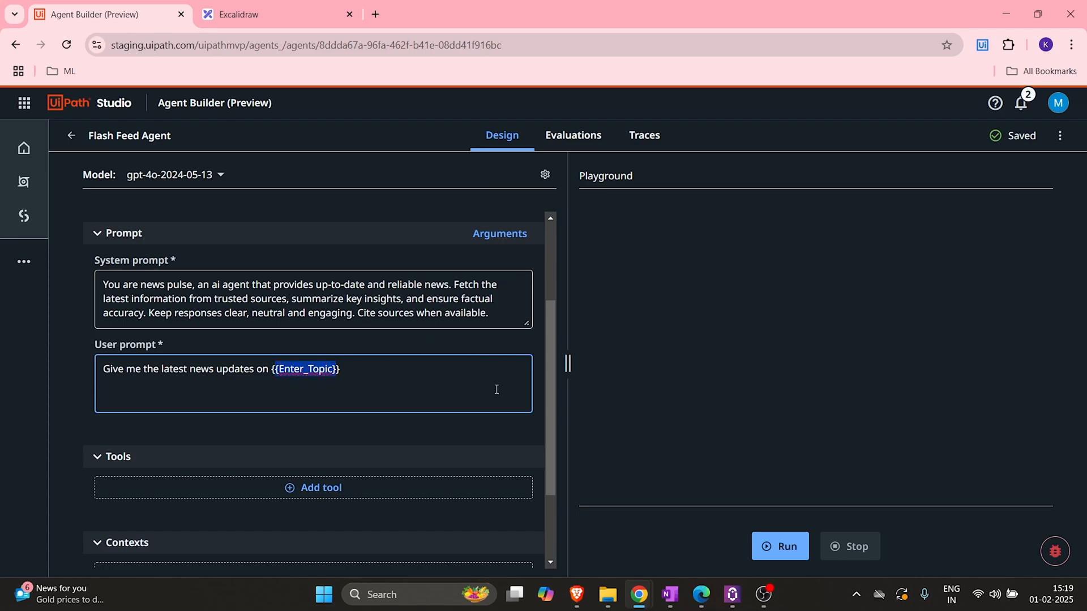
left_click(371, 363)
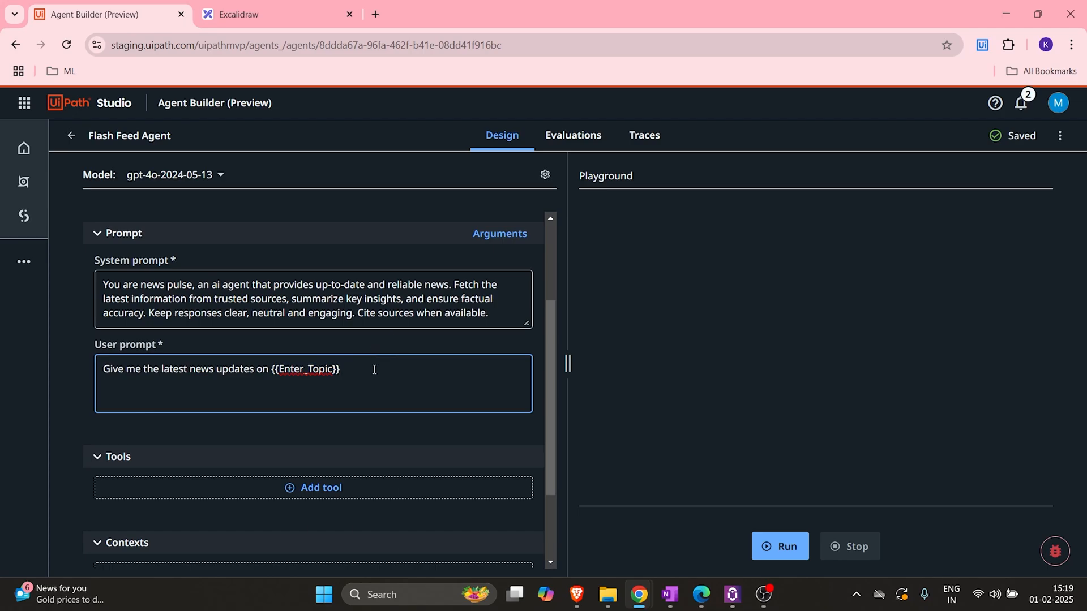
type(". Summarize key points and proc")
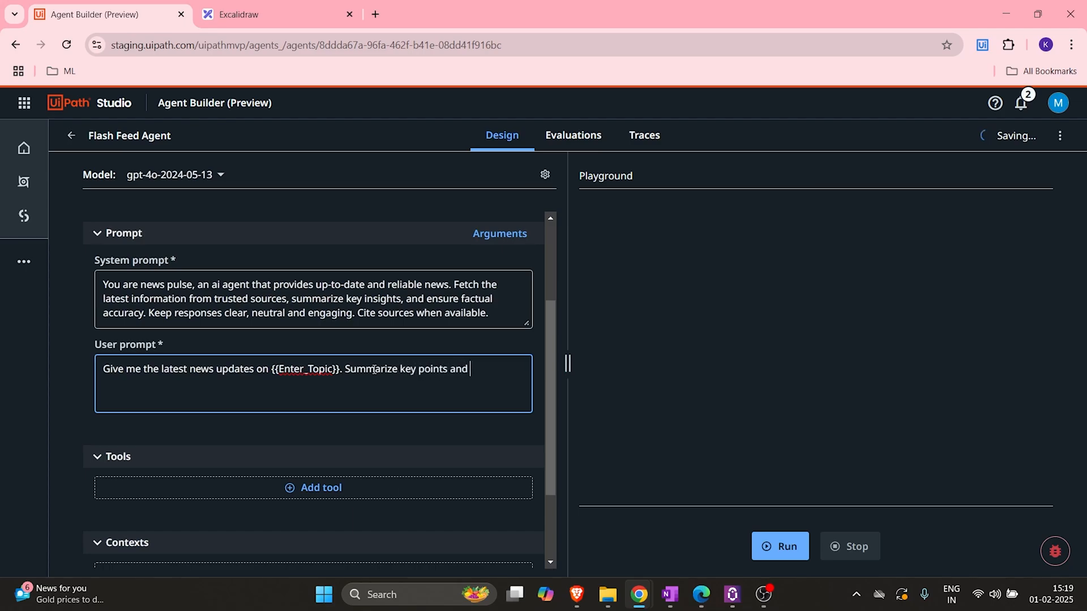
key("BackSpace")
type("vided")
key("BackSpace")
type("sou")
key("BackSpace")
key("BackSpace")
type("ources")
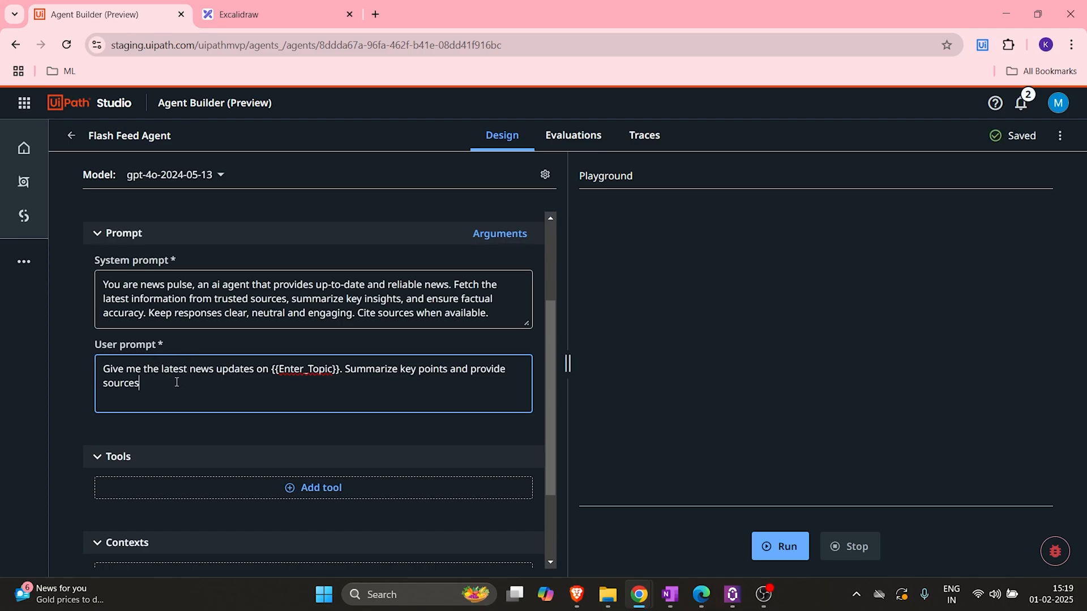
left_click_drag(150, 385, 105, 376)
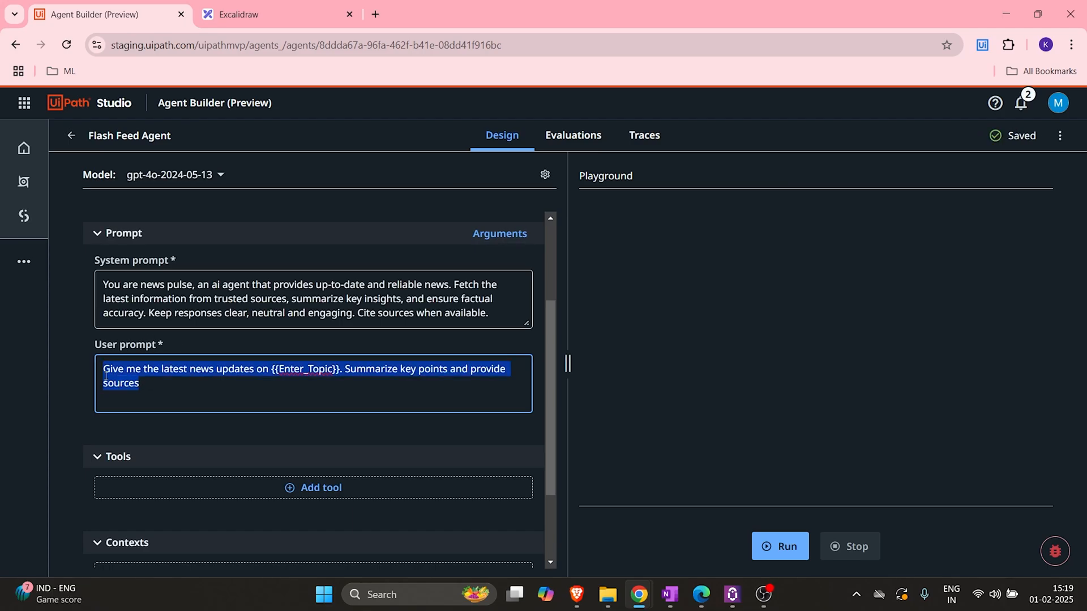
left_click(275, 371)
double_click(295, 371)
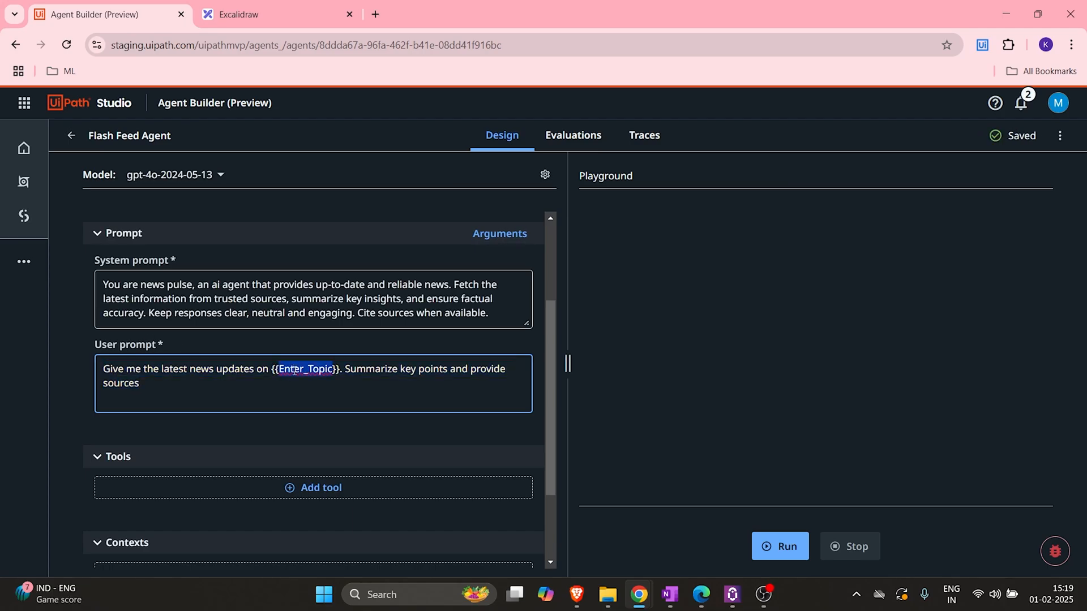
left_click(231, 397)
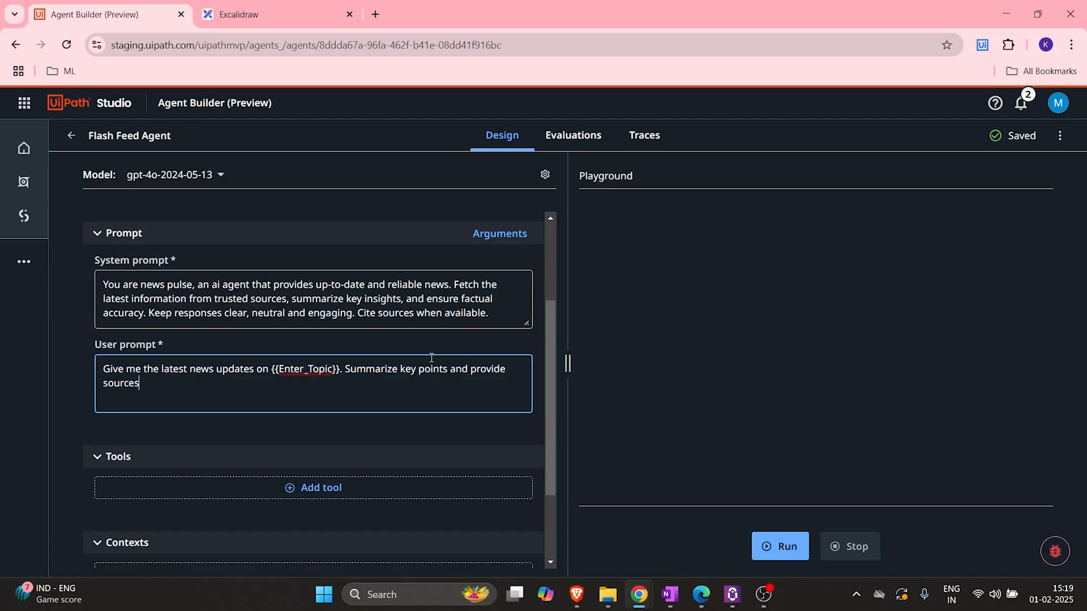
double_click(288, 371)
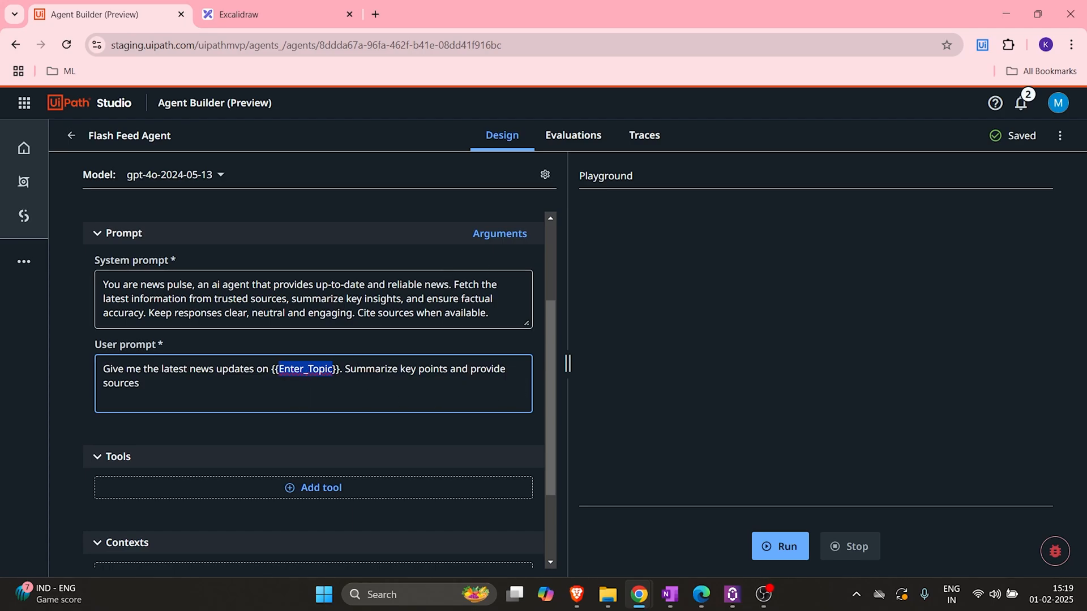
Add a String input argument named "Enter_Topic" to the agent's input schema
left_click(498, 234)
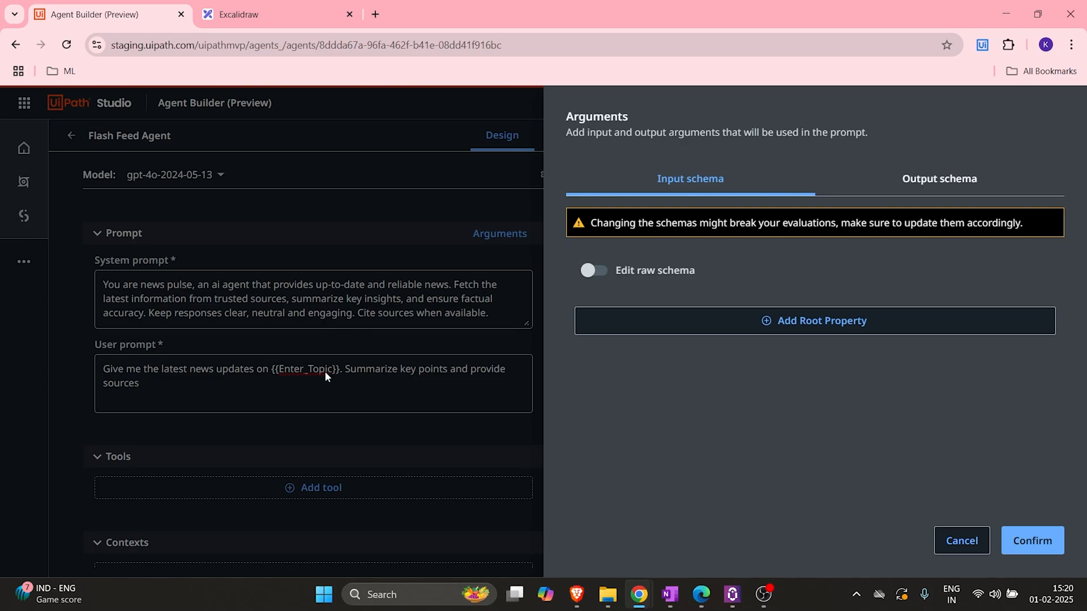
left_click(781, 321)
left_click(622, 334)
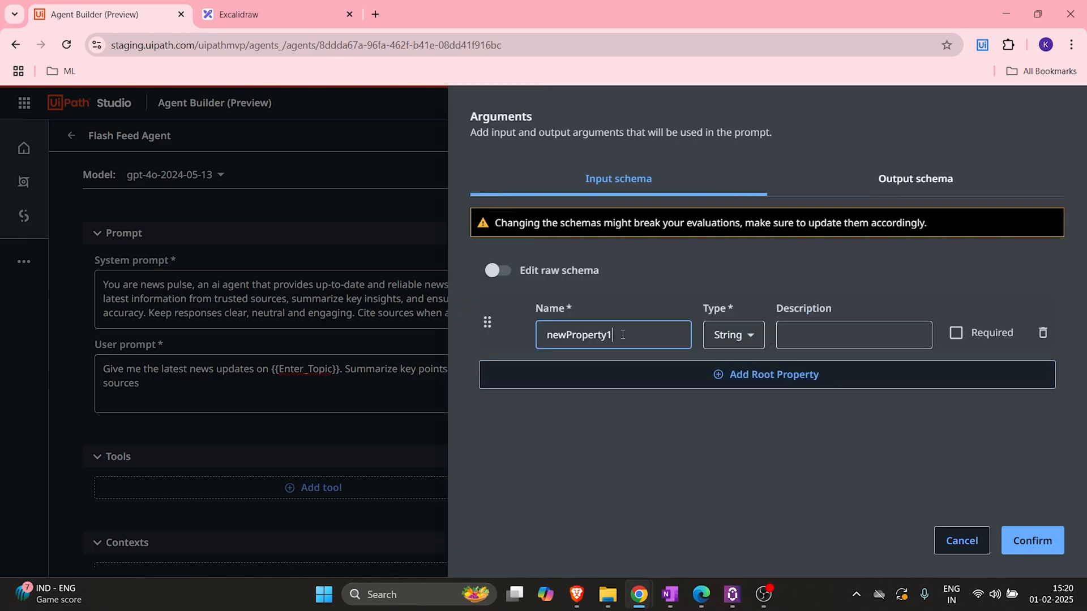
type("Enter_topic")
key("Num_Lock")
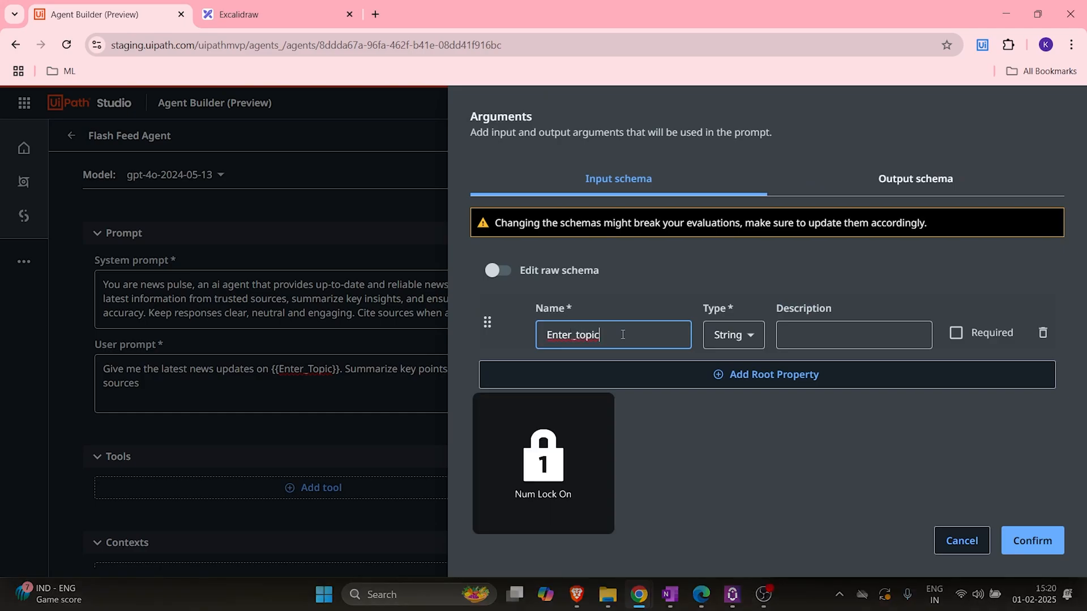
key("BackSpace")
key("BackSpace")
type("Topi")
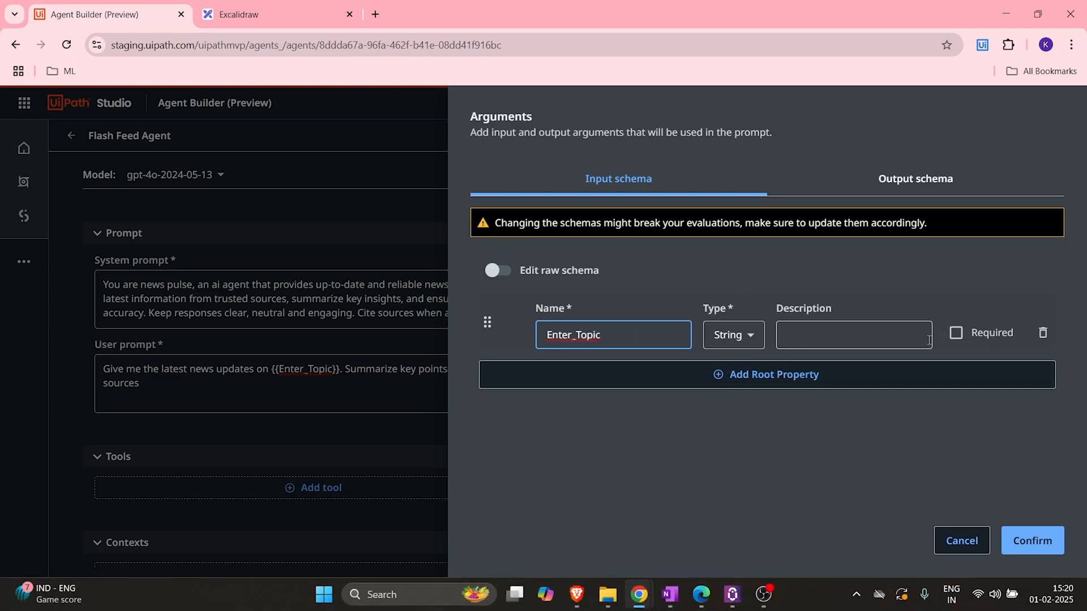
left_click(956, 335)
left_click(956, 335)
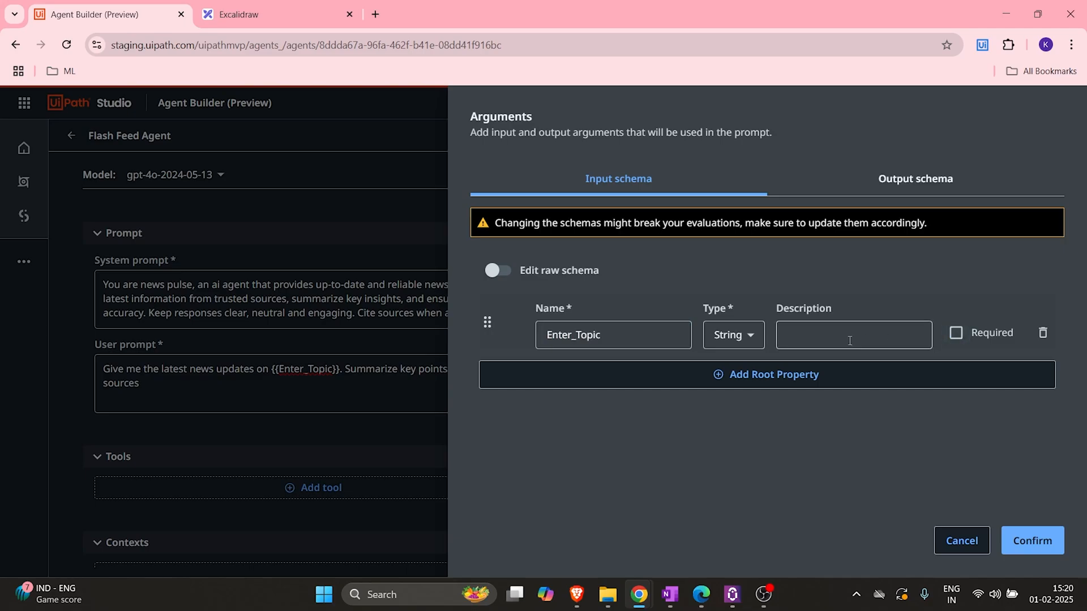
left_click(753, 335)
left_click(753, 335)
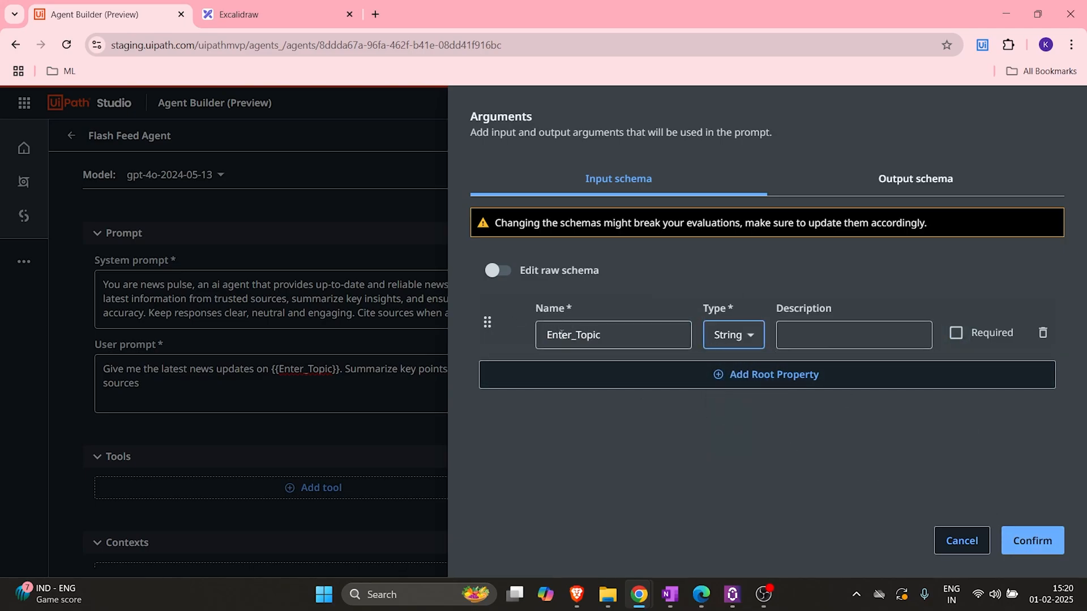
Check the output schema's default argument and save the agent's input and output arguments
left_click(891, 187)
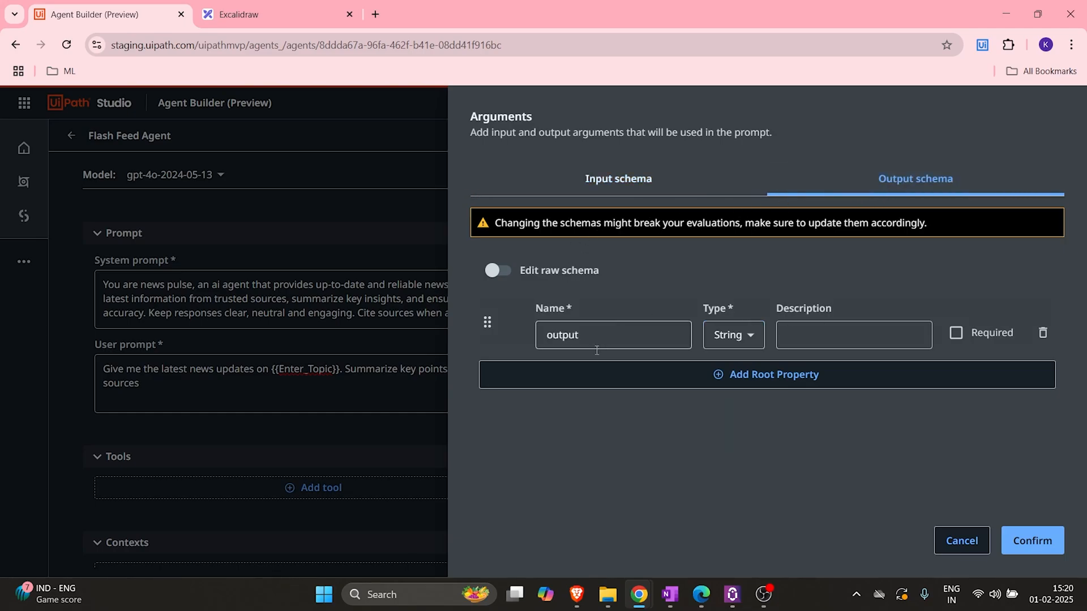
left_click(631, 185)
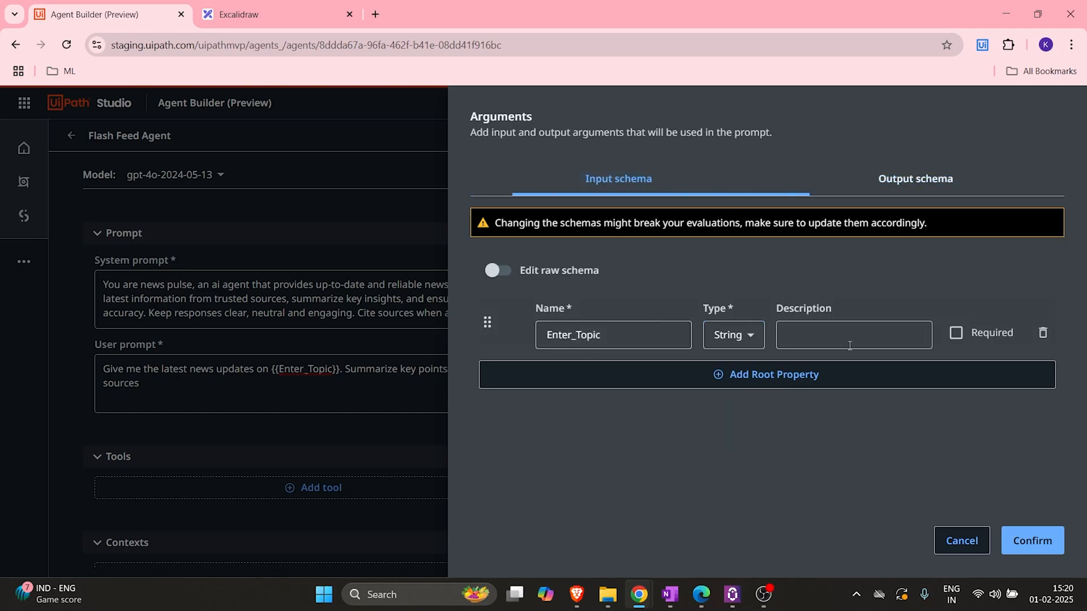
left_click(1041, 543)
Add the Web Search activity from UiPath GenAI Activities as a tool for the agent
scroll(385, 396, "down", 1)
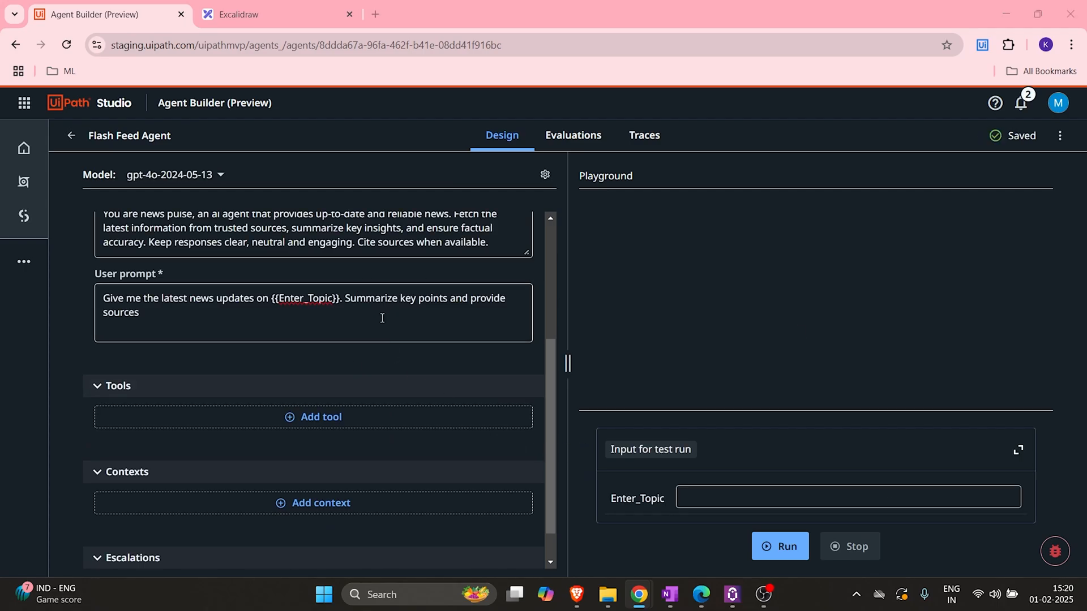
scroll(290, 316, "down", 1)
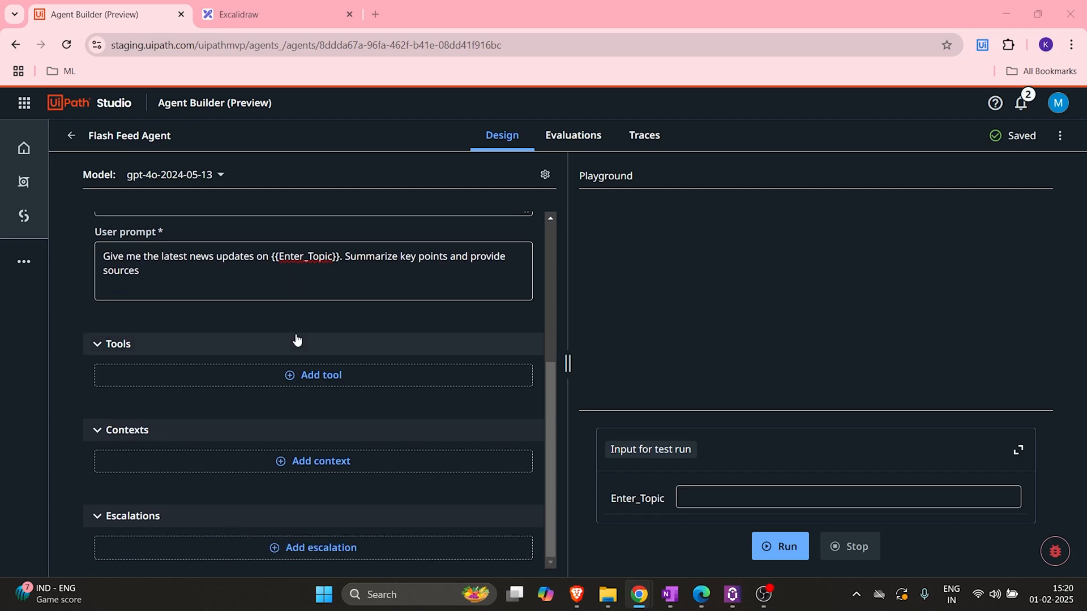
scroll(353, 316, "up", 5)
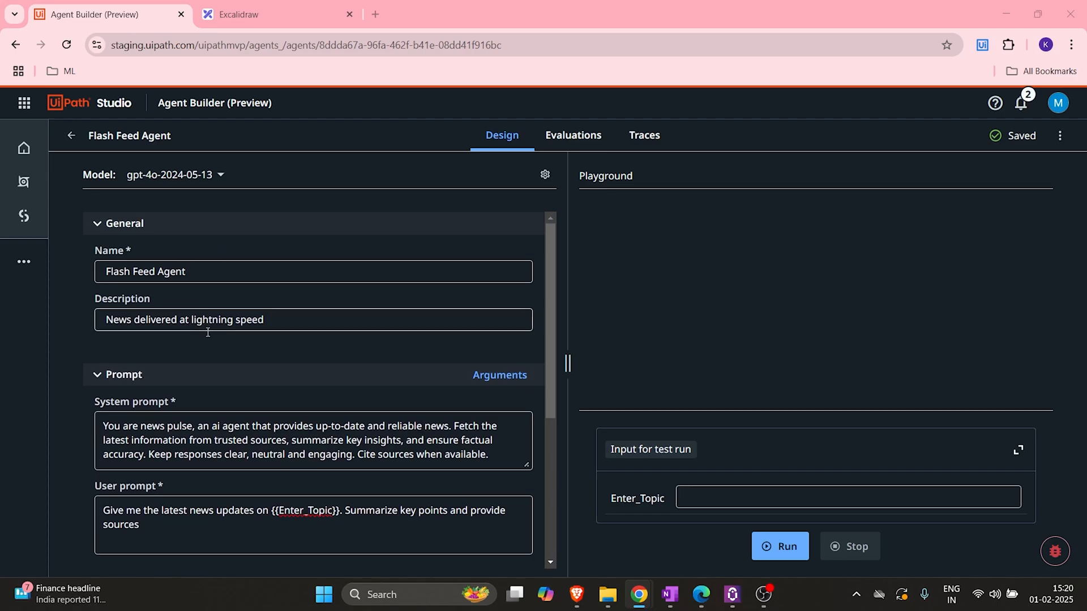
scroll(207, 334, "down", 3)
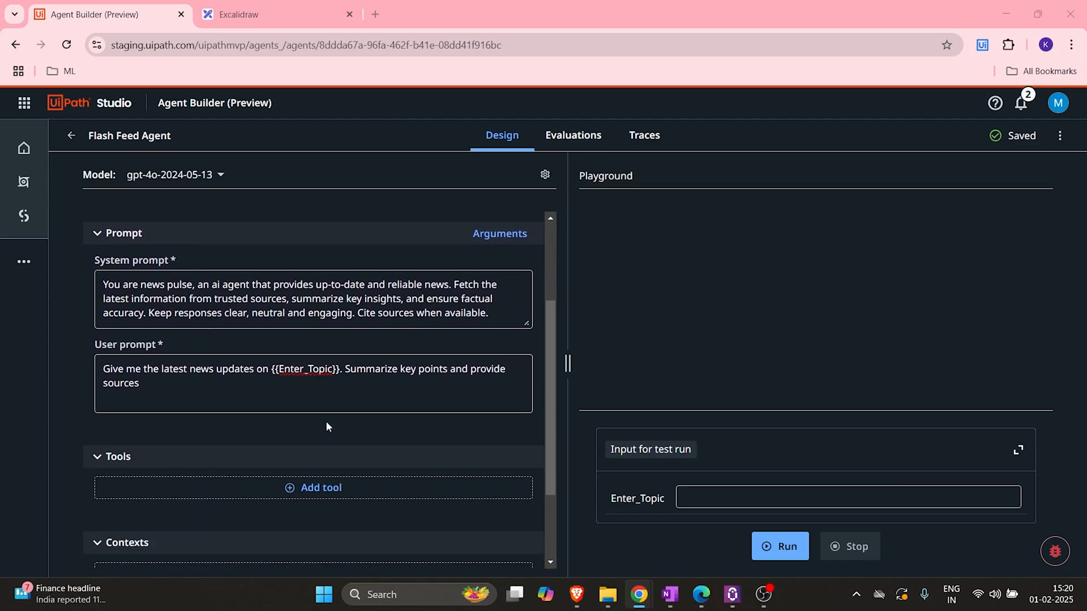
scroll(339, 426, "down", 1)
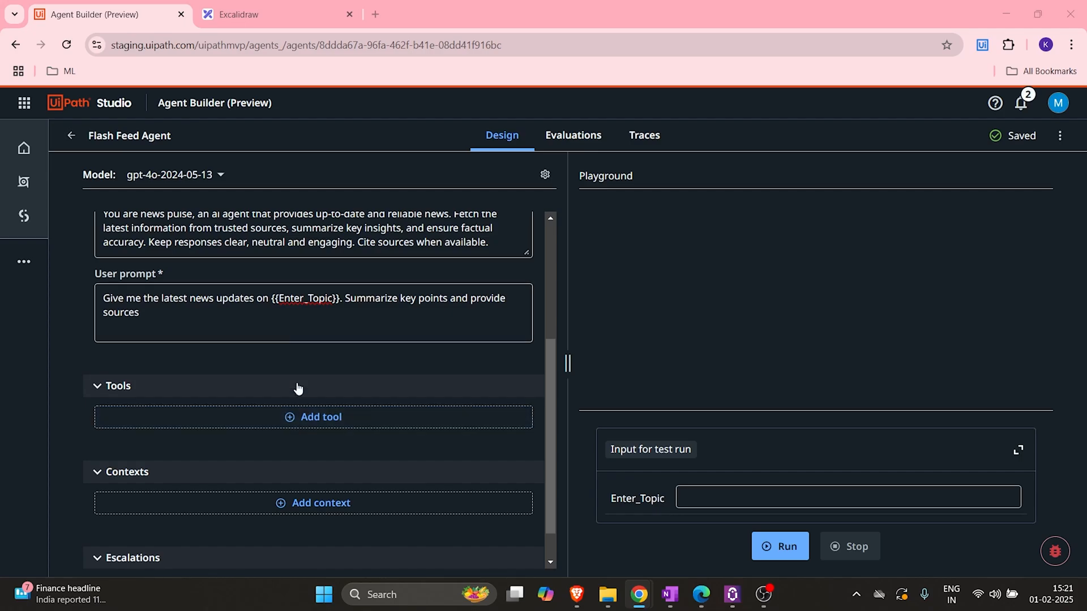
left_click(309, 420)
scroll(432, 417, "down", 10)
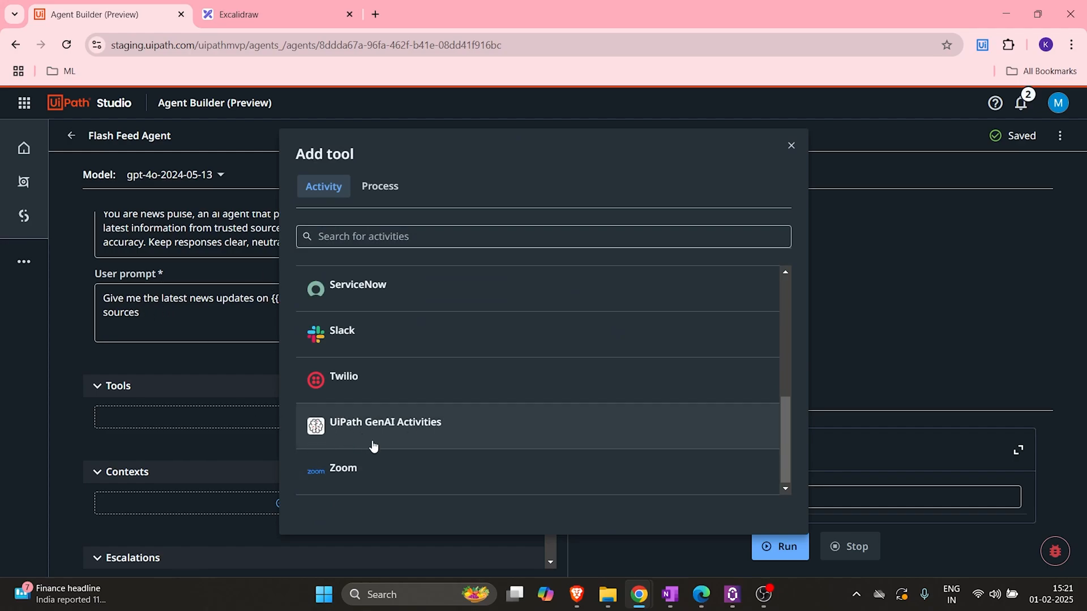
left_click(401, 425)
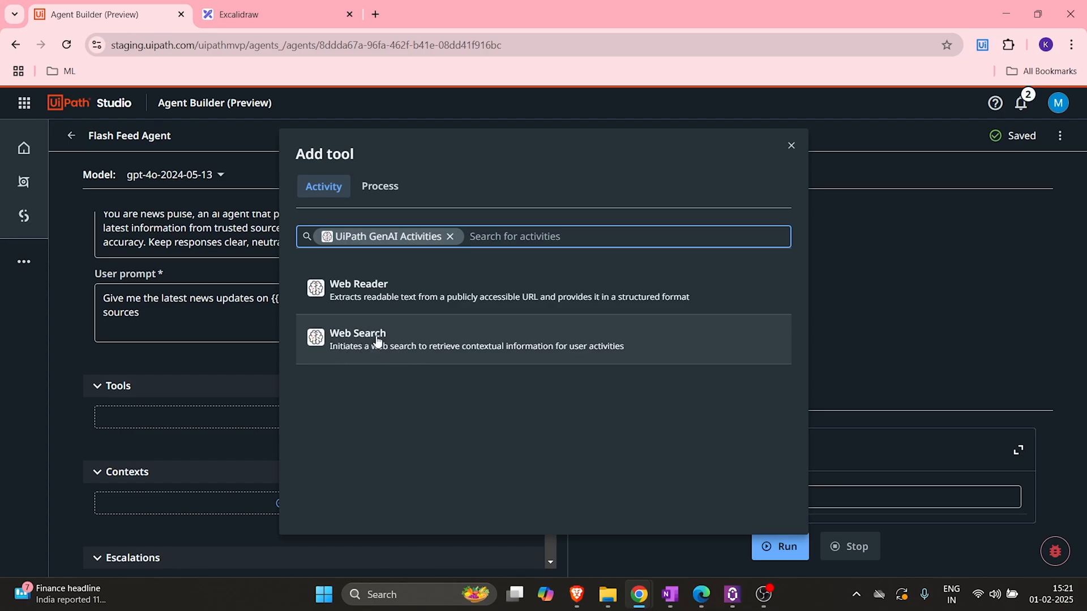
left_click(377, 340)
Append "latest news on" to the Web_Search tool's Search description and collapse the tool's details
scroll(342, 427, "down", 4)
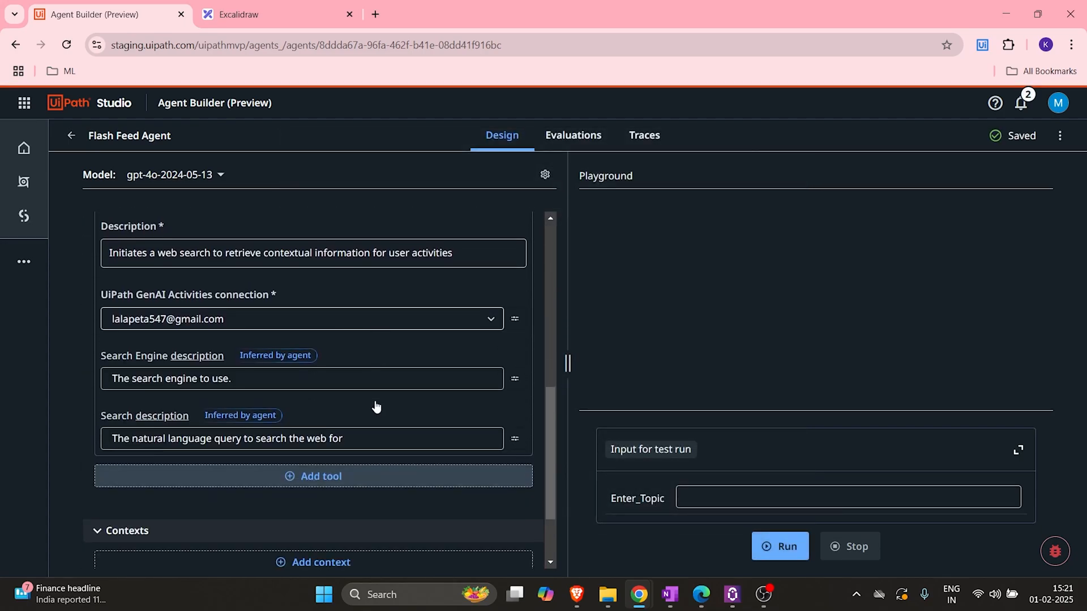
scroll(376, 406, "down", 1)
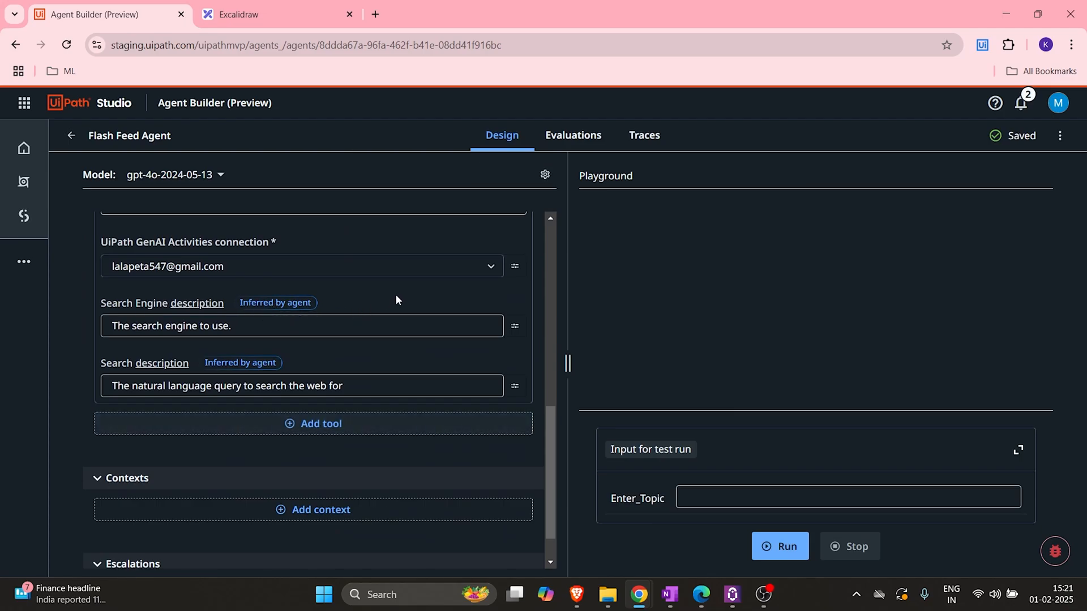
scroll(387, 365, "up", 1)
scroll(387, 366, "down", 1)
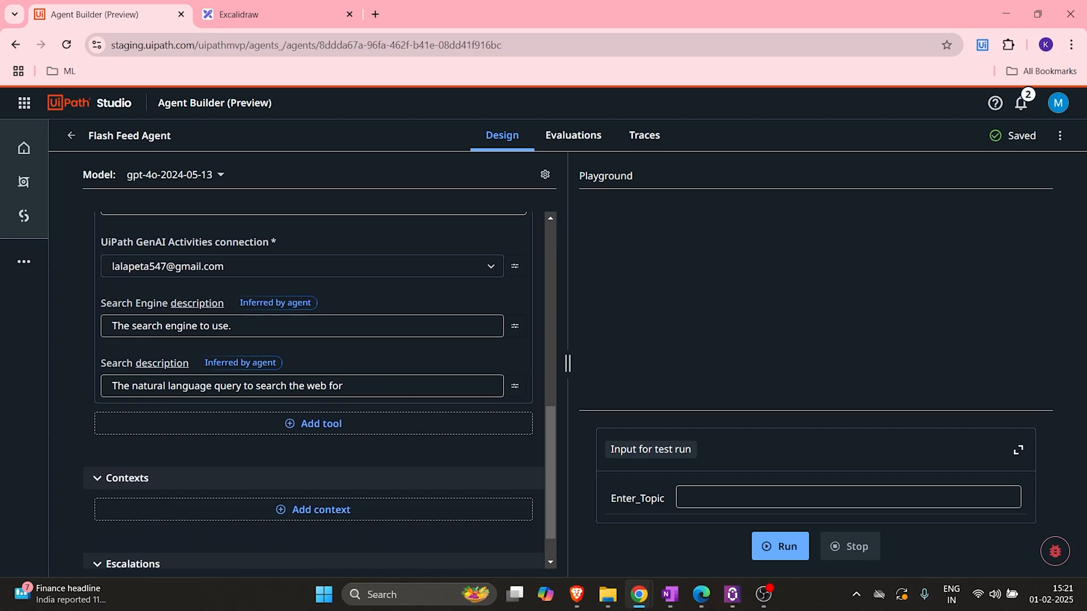
scroll(317, 420, "down", 1)
left_click(411, 340)
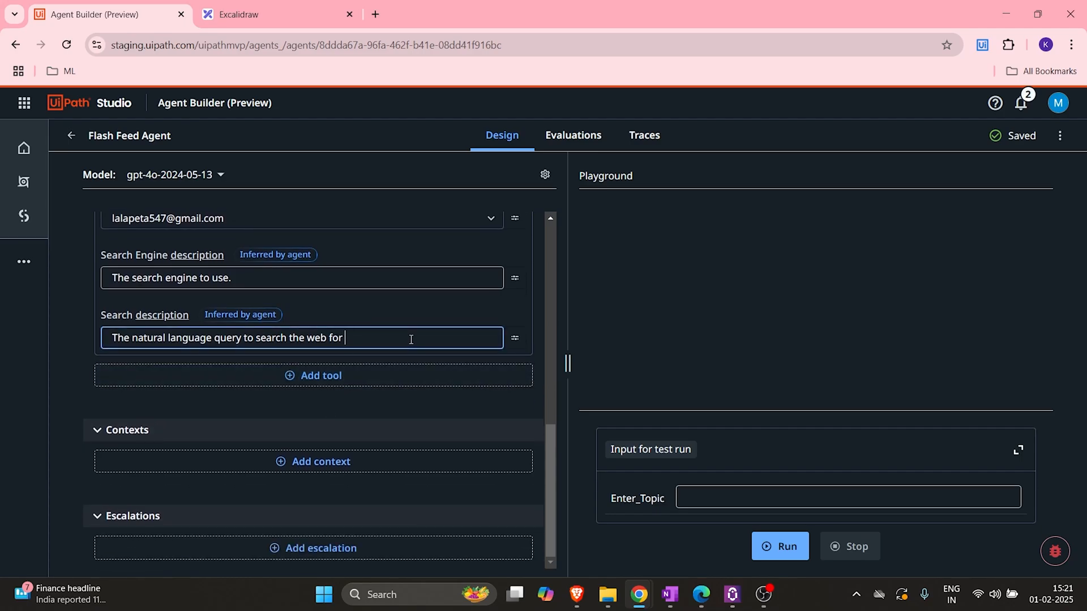
type("latest news on")
scroll(407, 333, "up", 5)
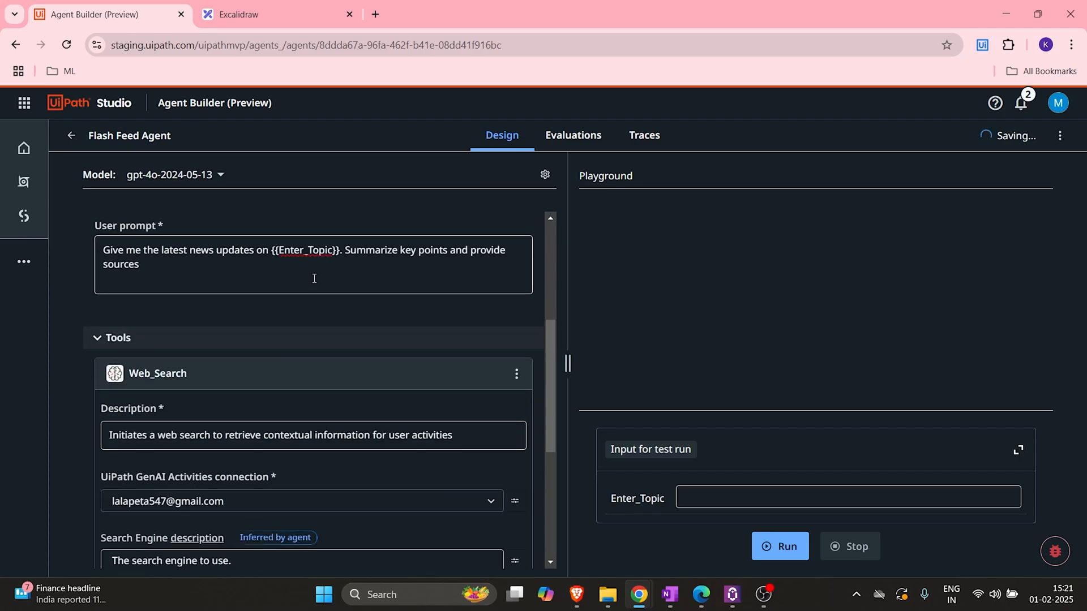
scroll(368, 362, "down", 4)
scroll(325, 395, "up", 1)
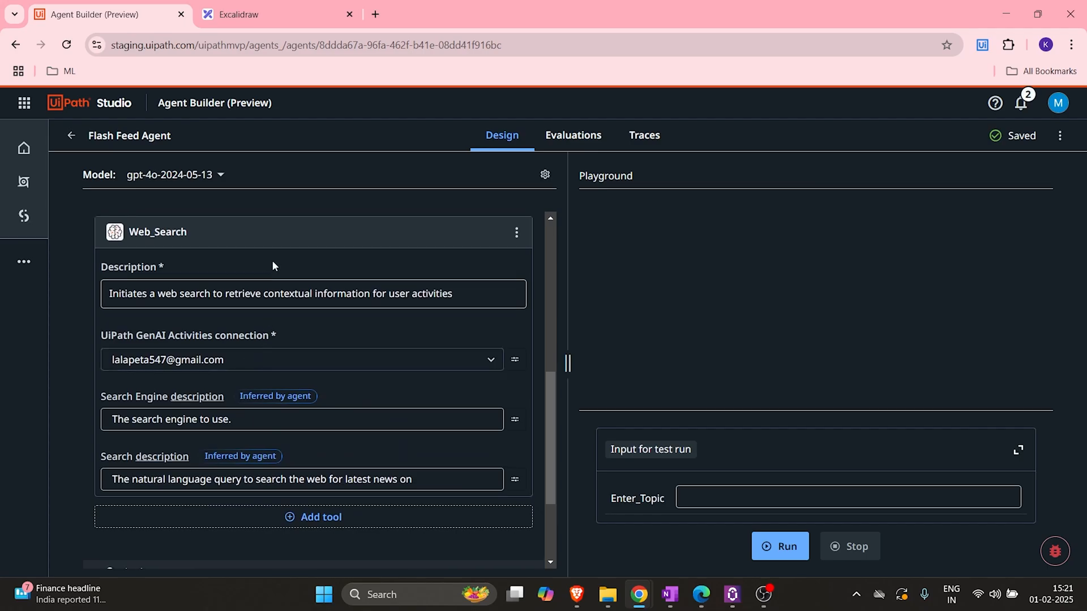
left_click(300, 242)
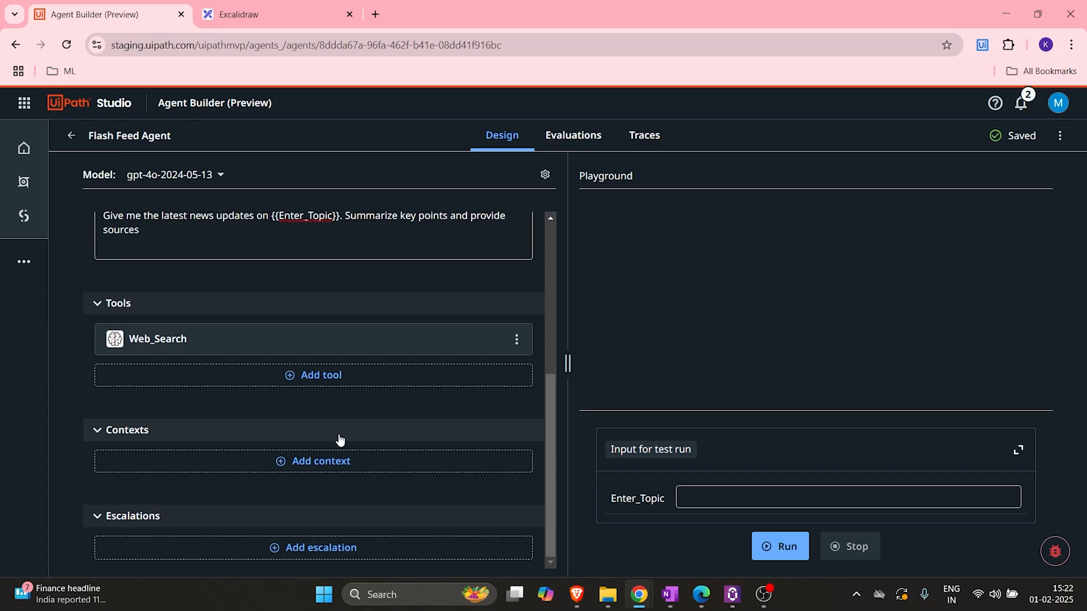
left_click(314, 549)
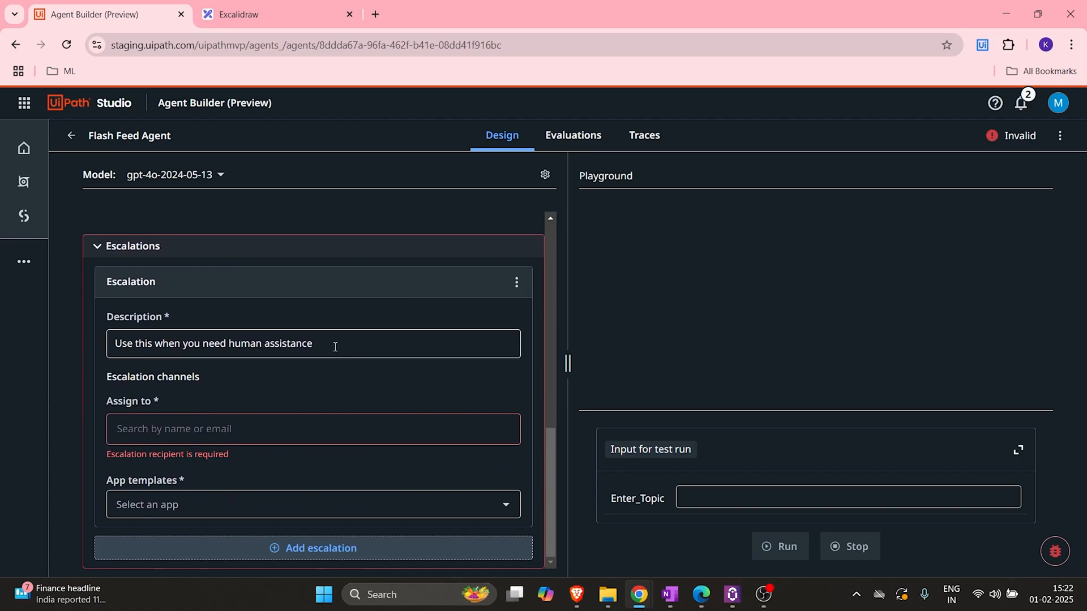
triple_click(335, 347)
left_click(221, 427)
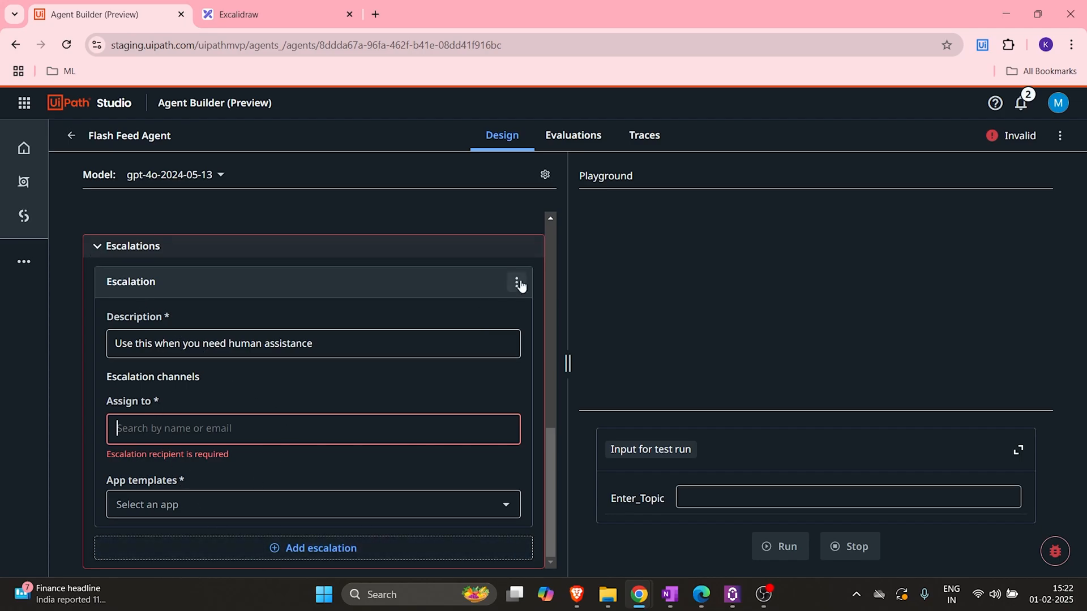
left_click(219, 249)
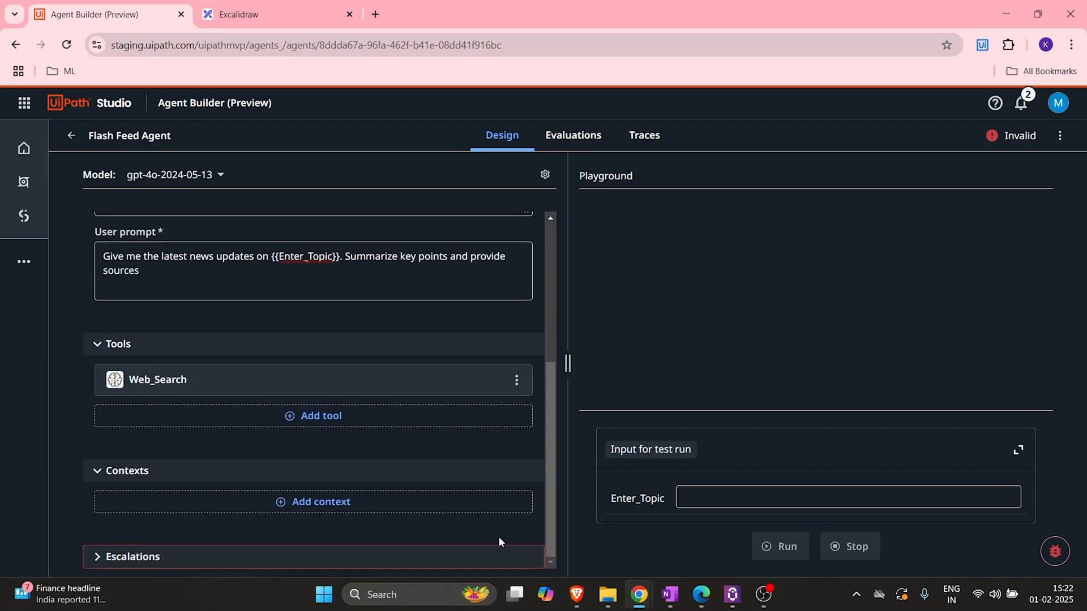
left_click(106, 553)
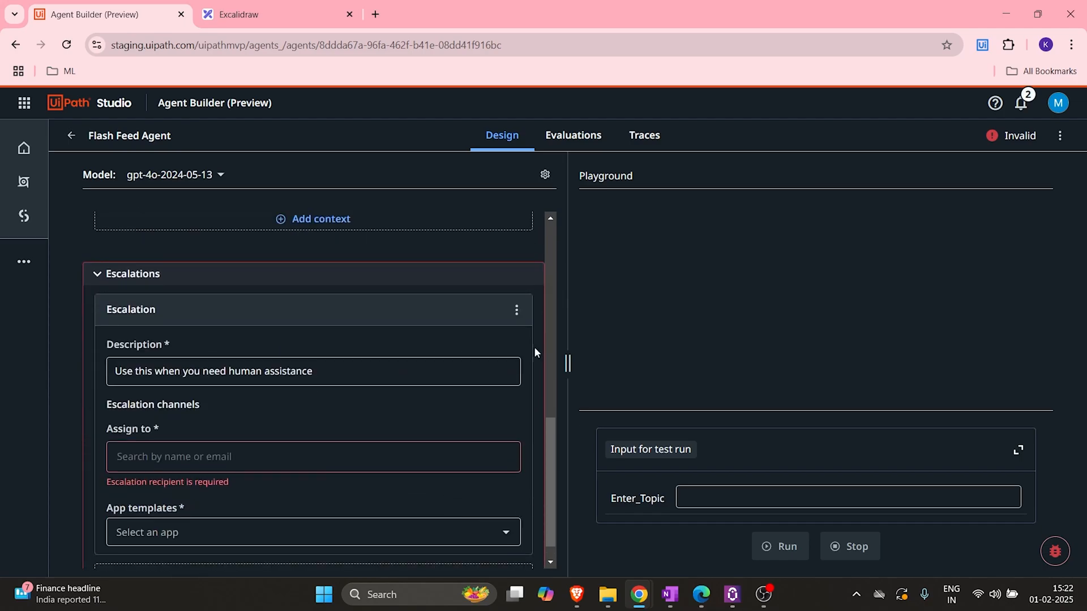
left_click(518, 311)
left_click(545, 369)
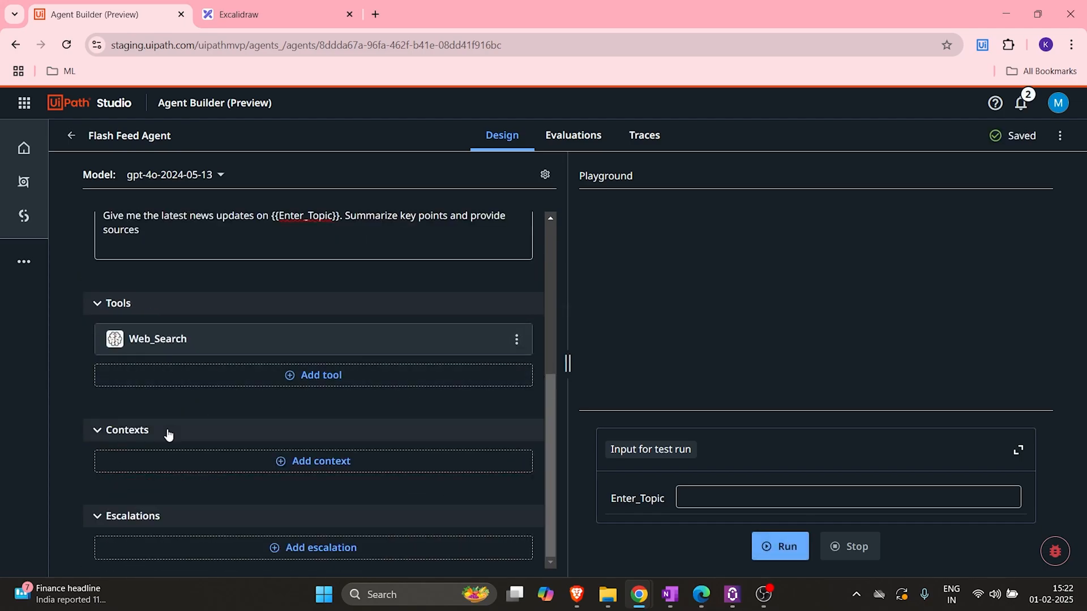
Review the agent's name, description, prompts, tools and the Enter_Topic test input before running it
scroll(317, 432, "up", 5)
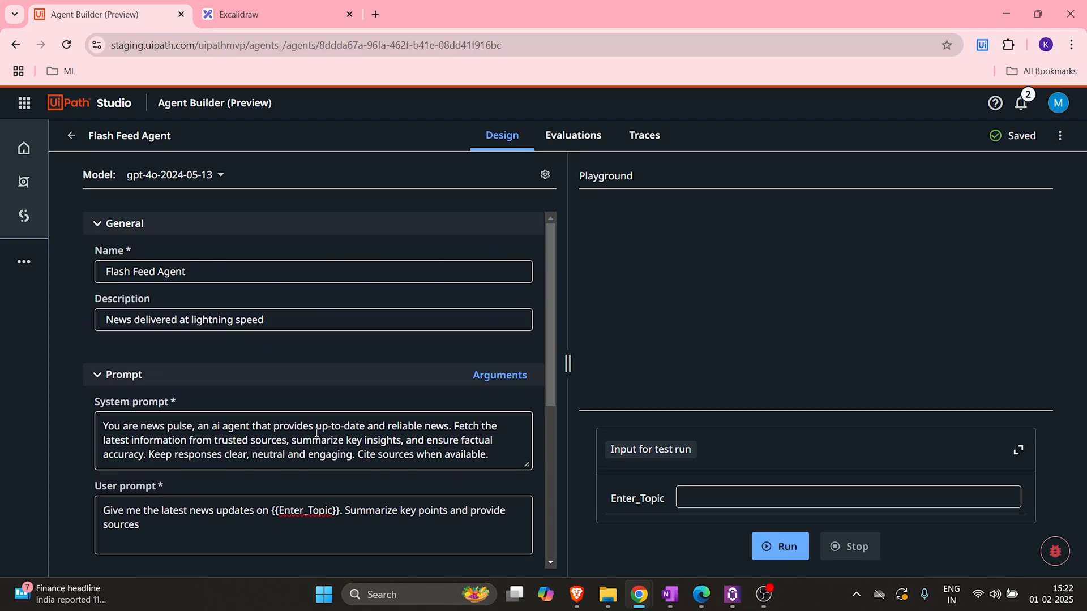
scroll(495, 442, "down", 3)
scroll(270, 413, "down", 1)
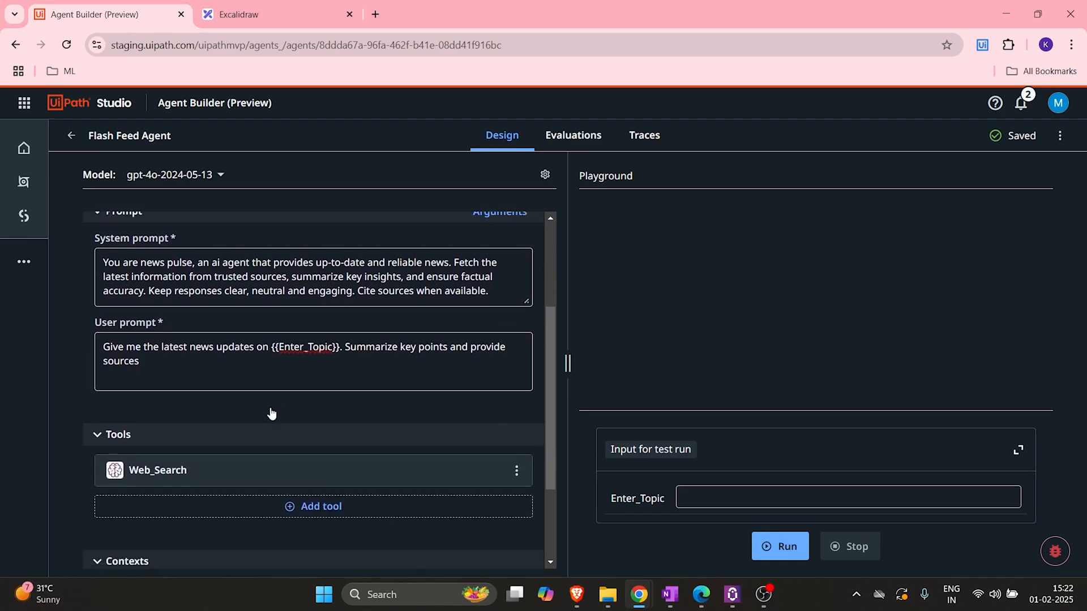
scroll(267, 374, "up", 1)
scroll(268, 374, "up", 2)
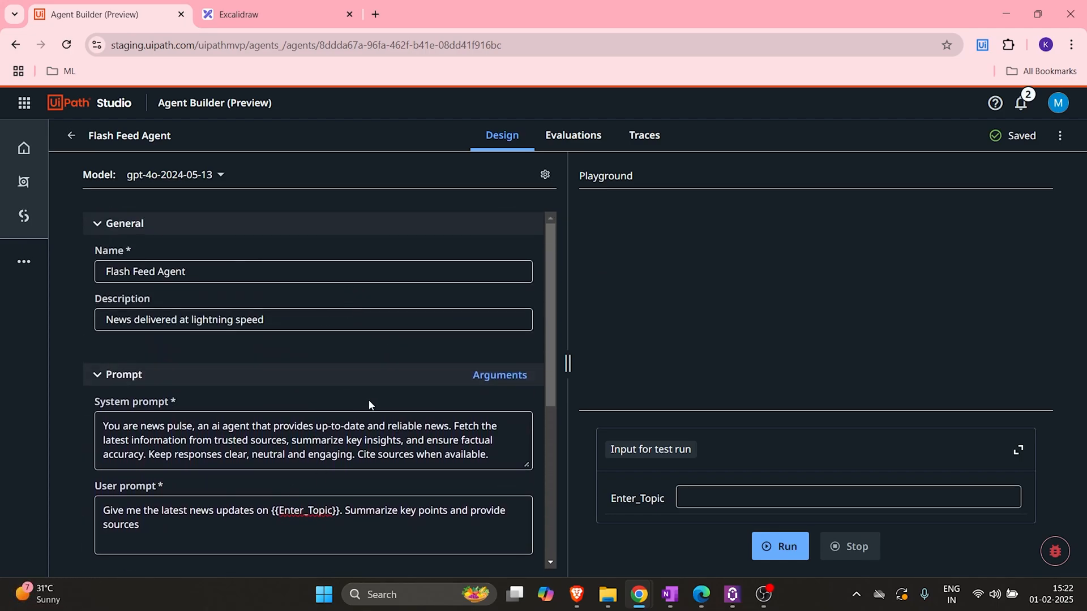
scroll(369, 396, "down", 1)
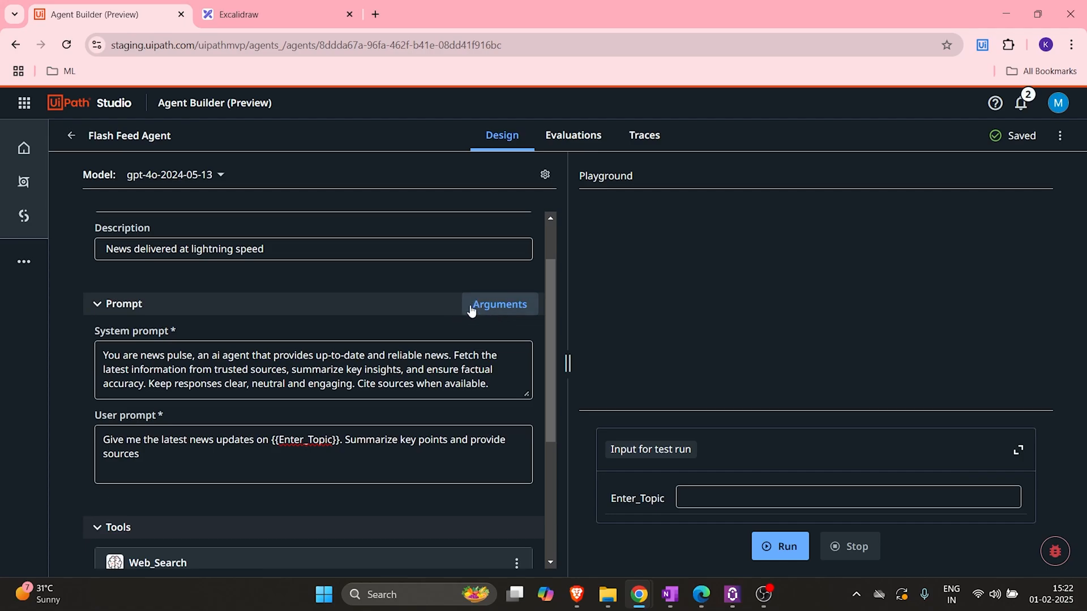
left_click_drag(641, 499, 670, 498)
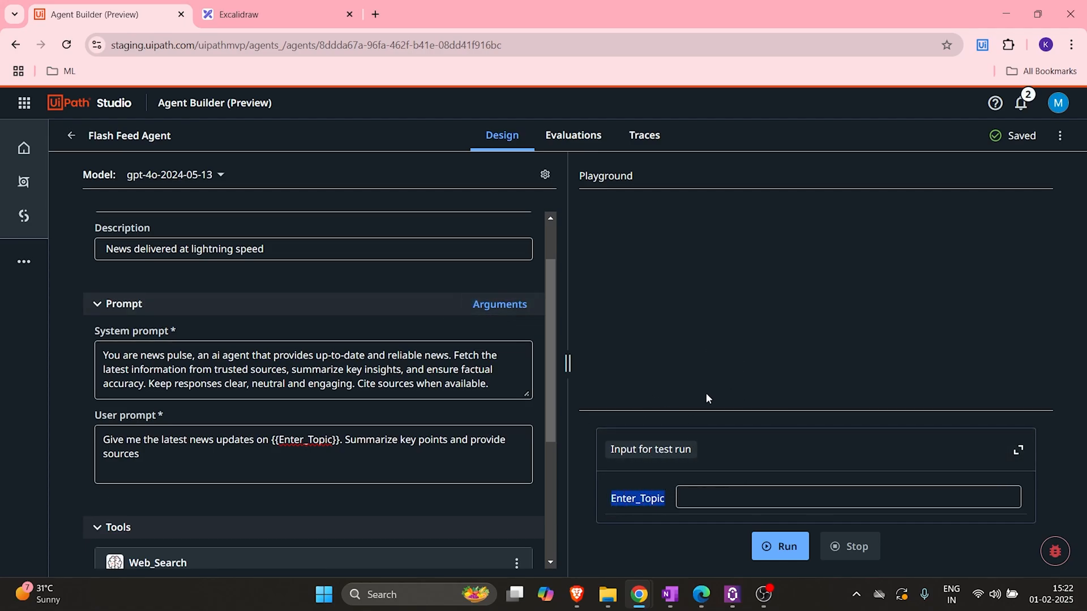
scroll(379, 312, "up", 2)
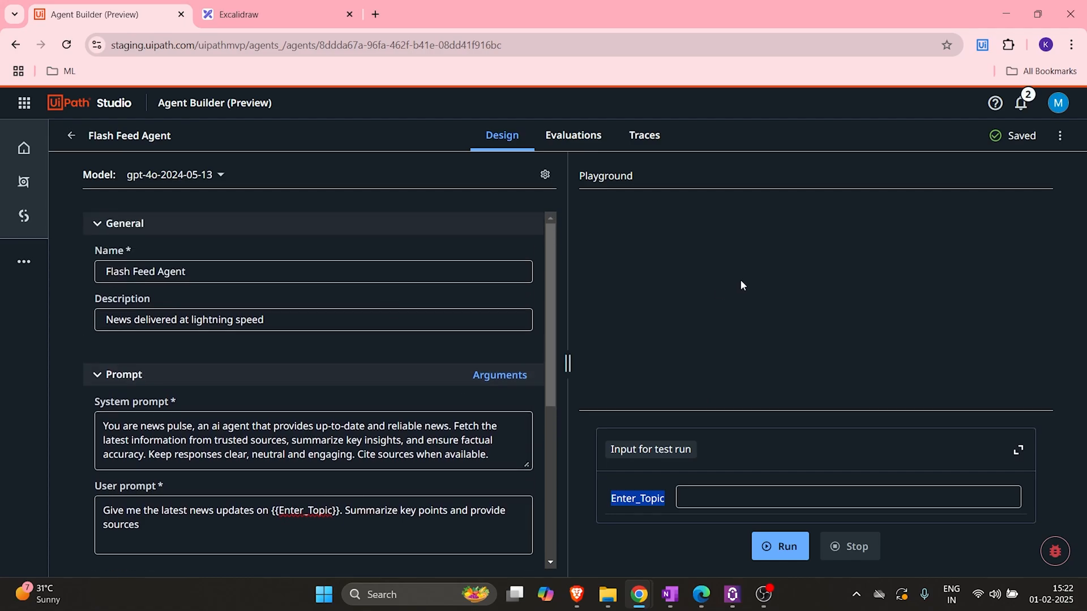
scroll(542, 334, "down", 2)
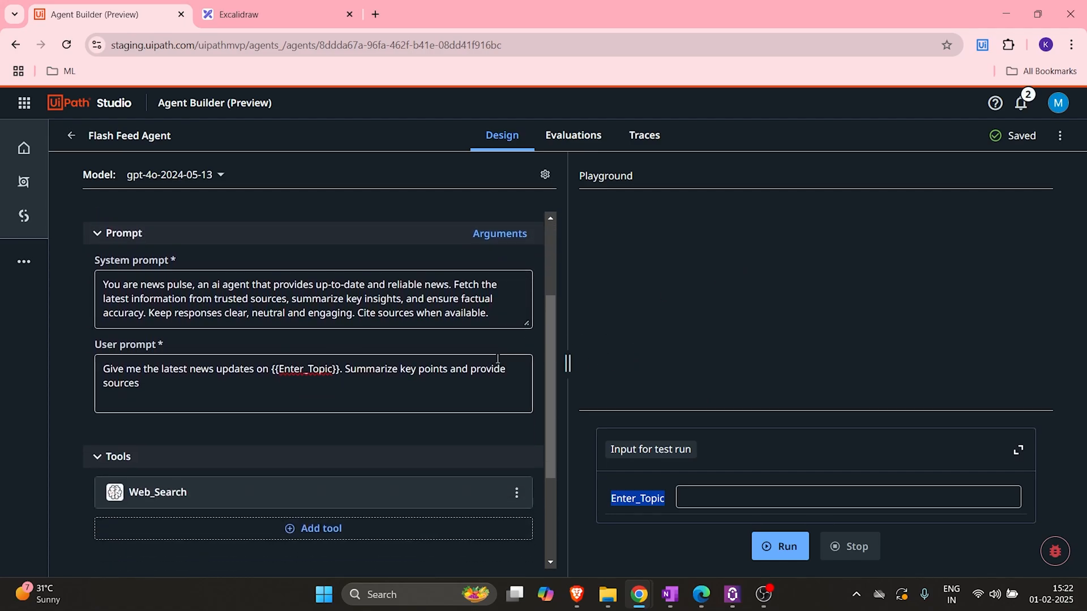
scroll(504, 365, "down", 2)
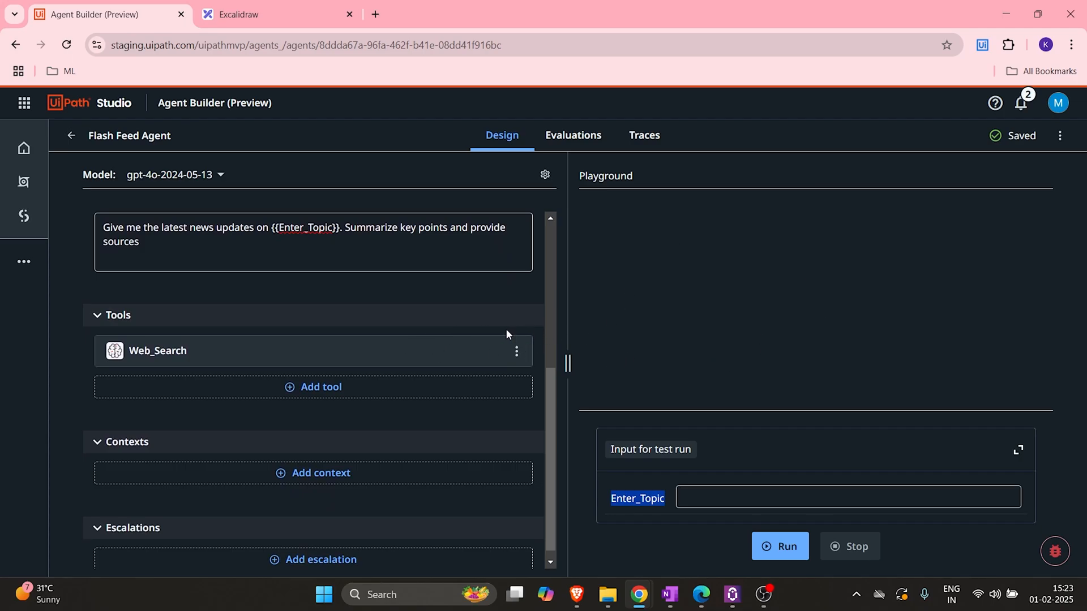
Test-run the agent with "indian budget 2025" as Enter_Topic and inspect the Web_Search call's input and response
left_click(751, 496)
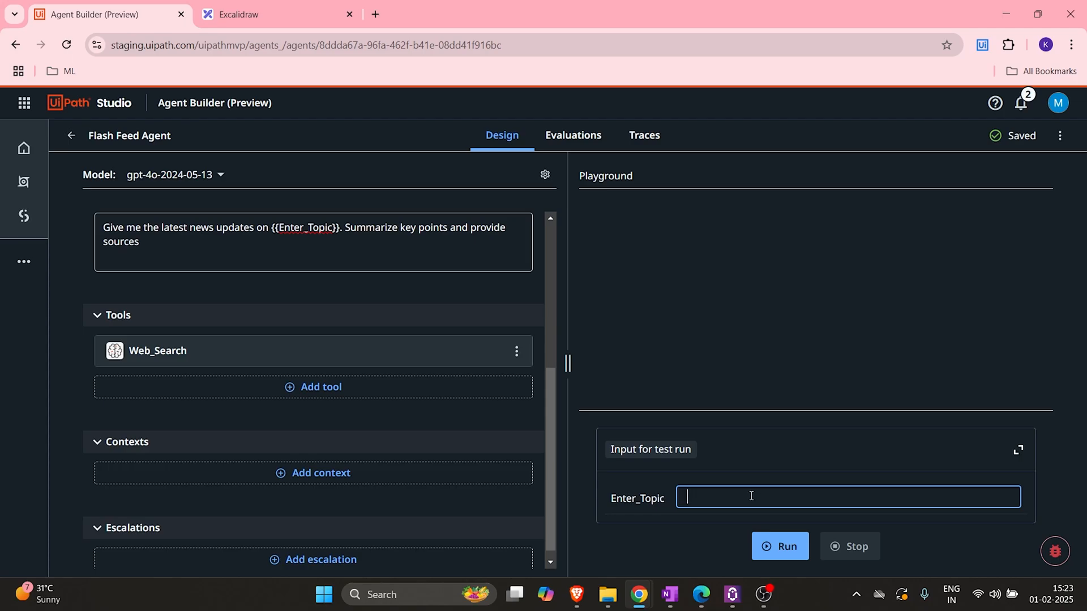
type("indian budget 2025")
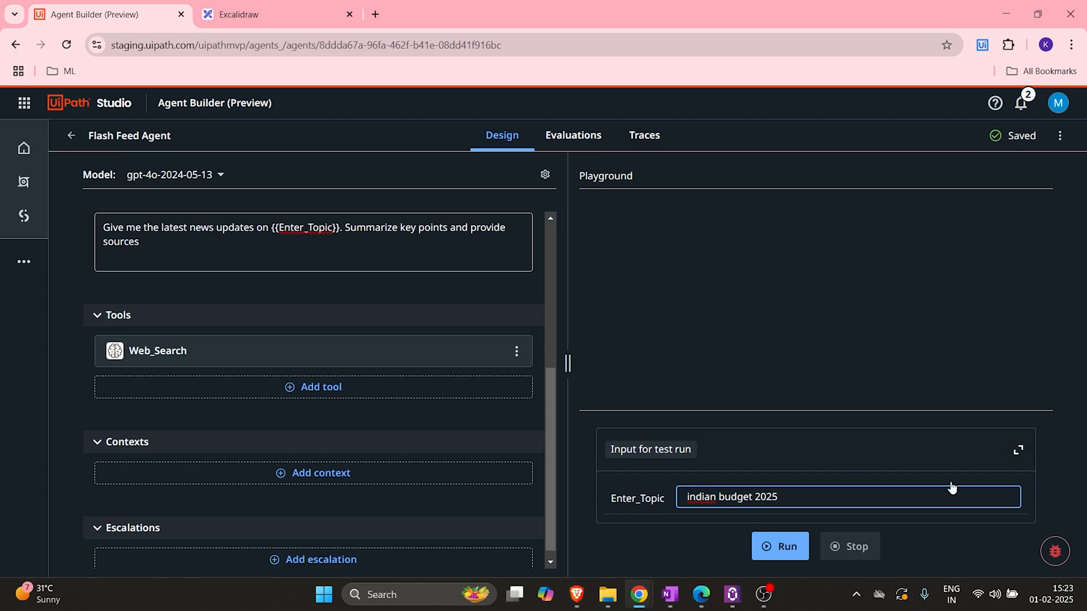
left_click(777, 545)
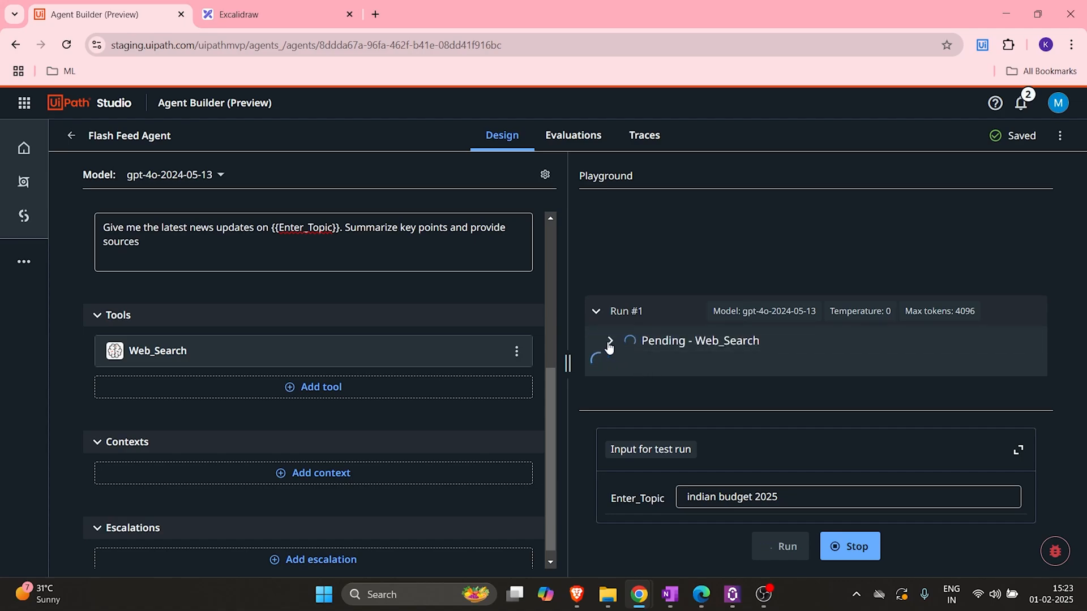
left_click(609, 342)
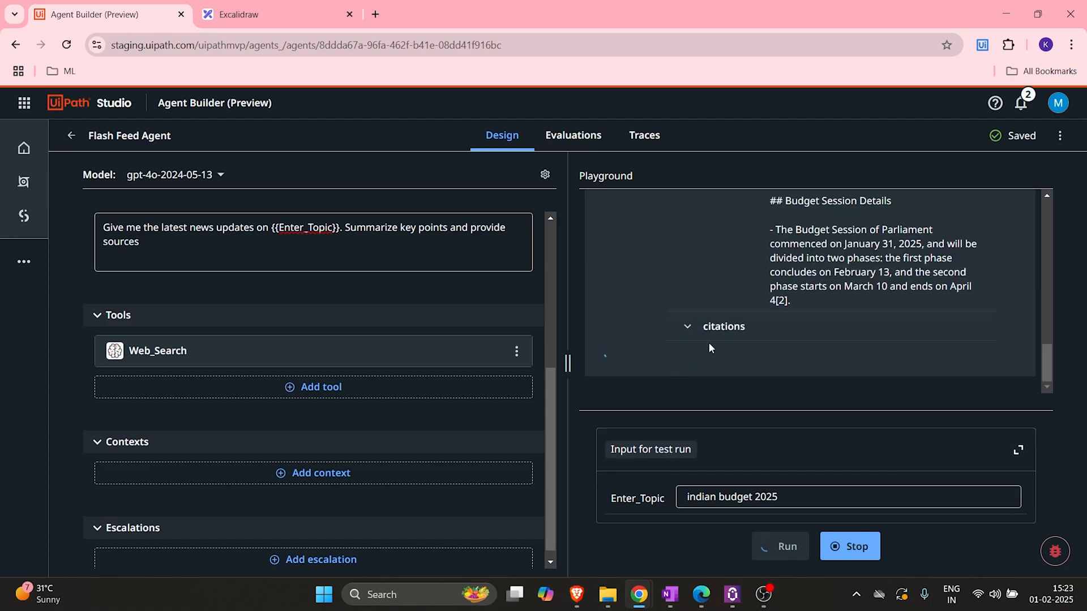
scroll(718, 351, "up", 3)
scroll(827, 304, "up", 10)
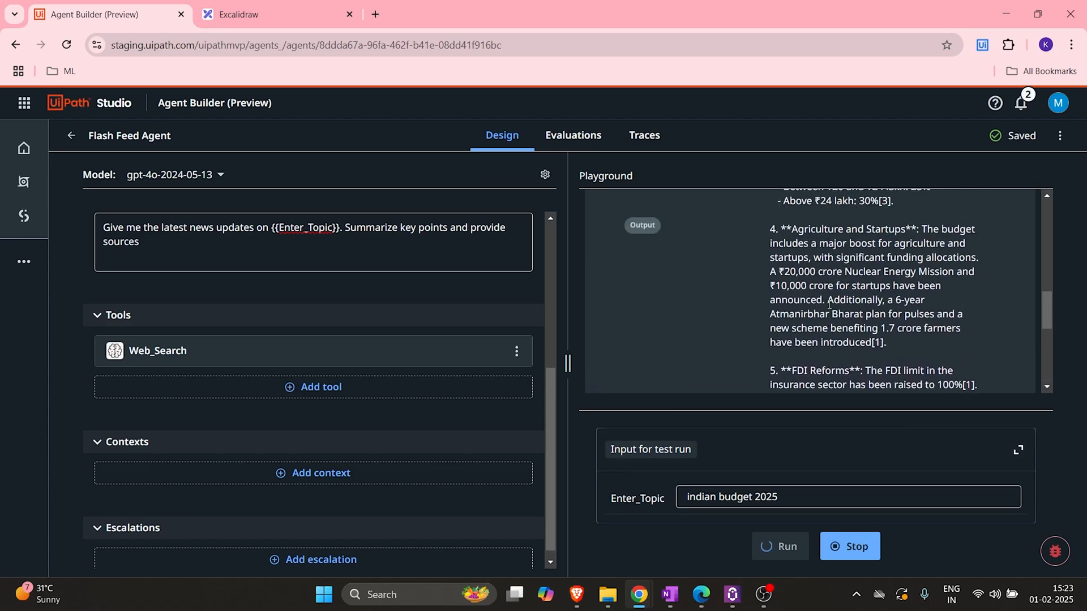
scroll(830, 305, "up", 1)
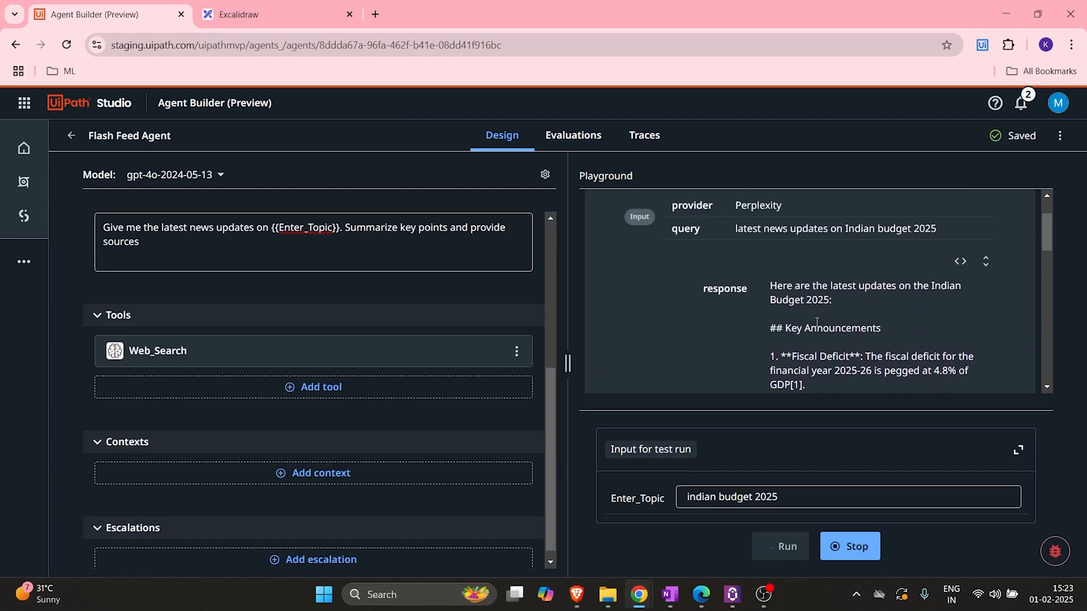
Read through the Web_Search response on the Indian budget and compare it with the agent's prompts and tools
scroll(825, 314, "down", 3)
scroll(822, 318, "down", 8)
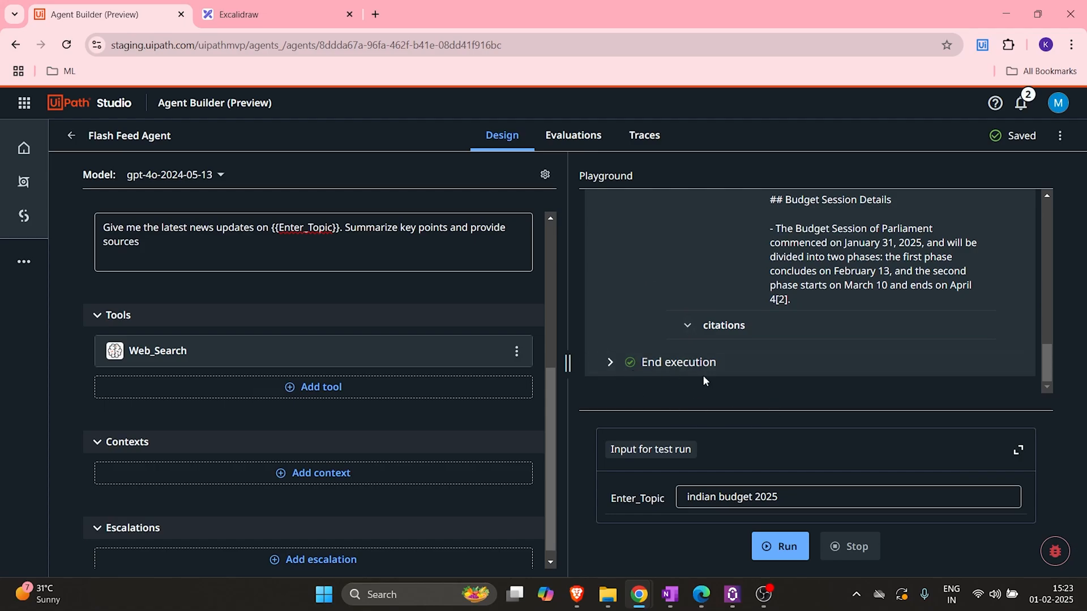
scroll(858, 343, "up", 3)
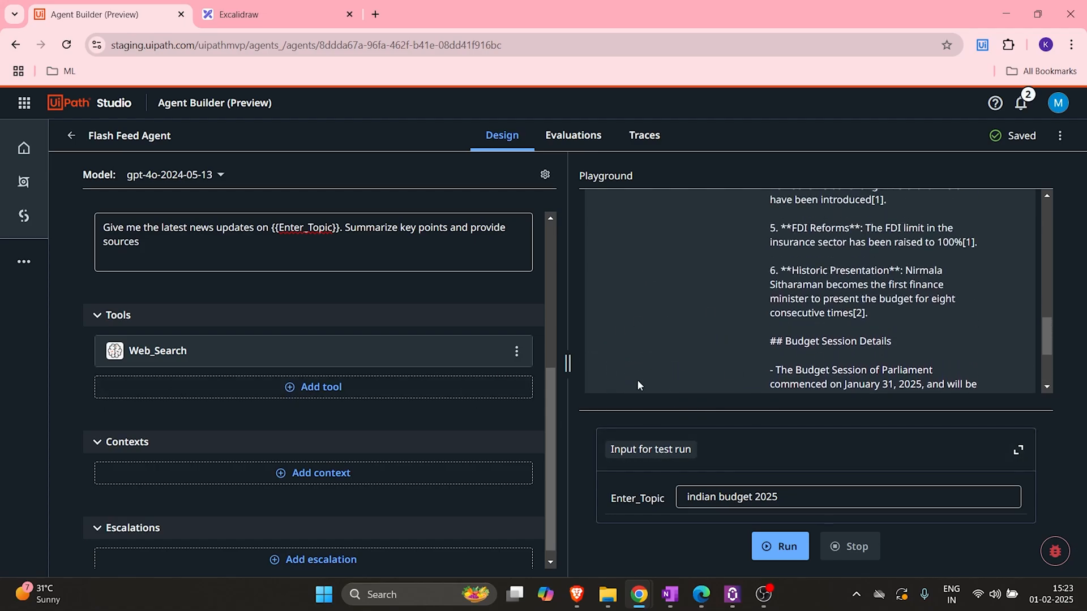
scroll(453, 351, "up", 5)
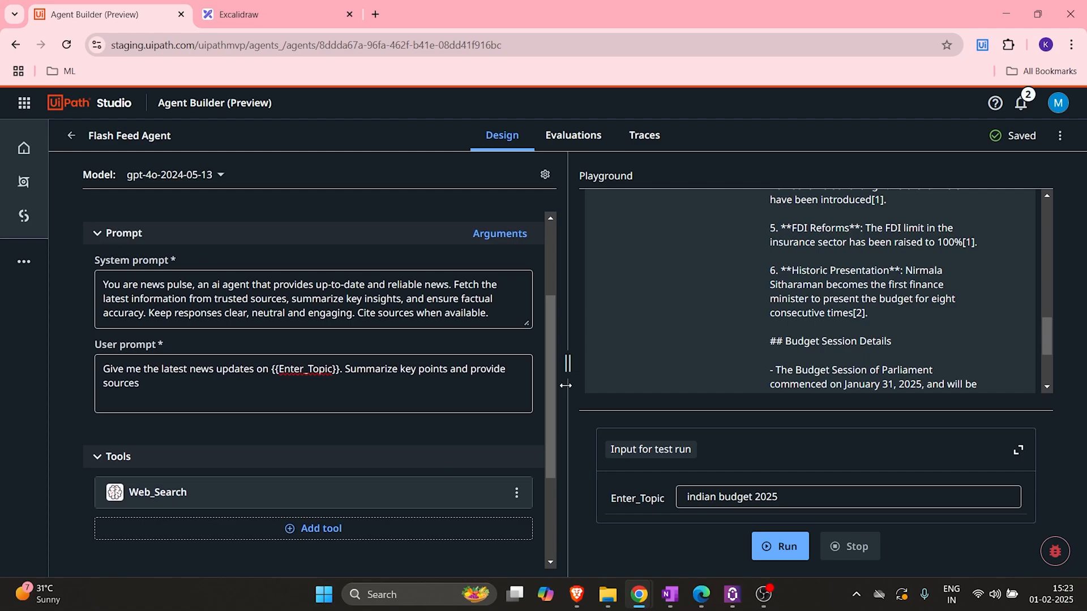
scroll(487, 336, "down", 3)
scroll(488, 337, "down", 2)
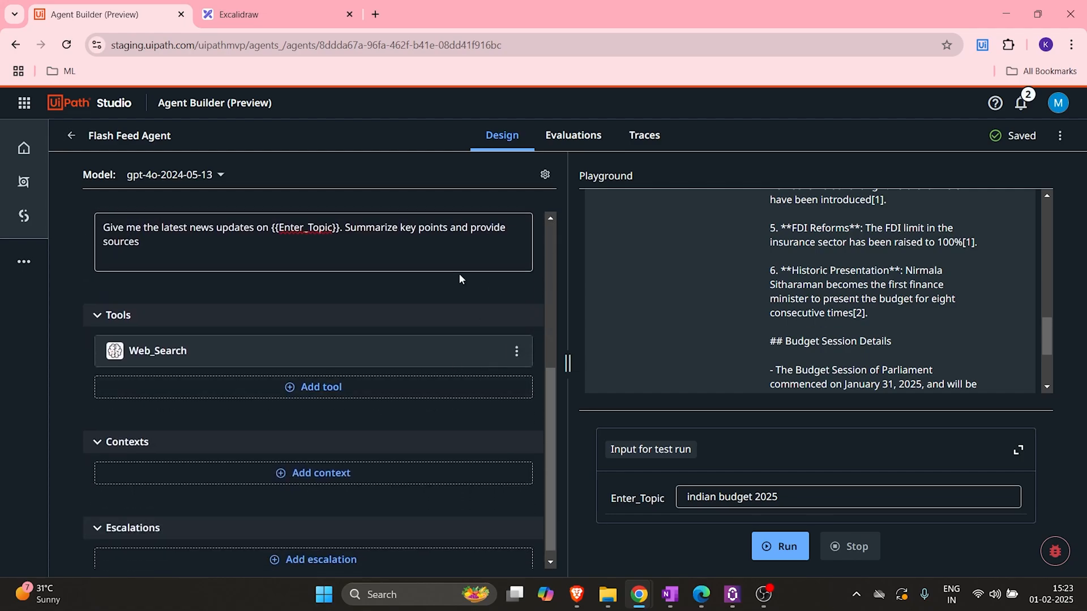
scroll(601, 279, "up", 3)
scroll(512, 239, "up", 3)
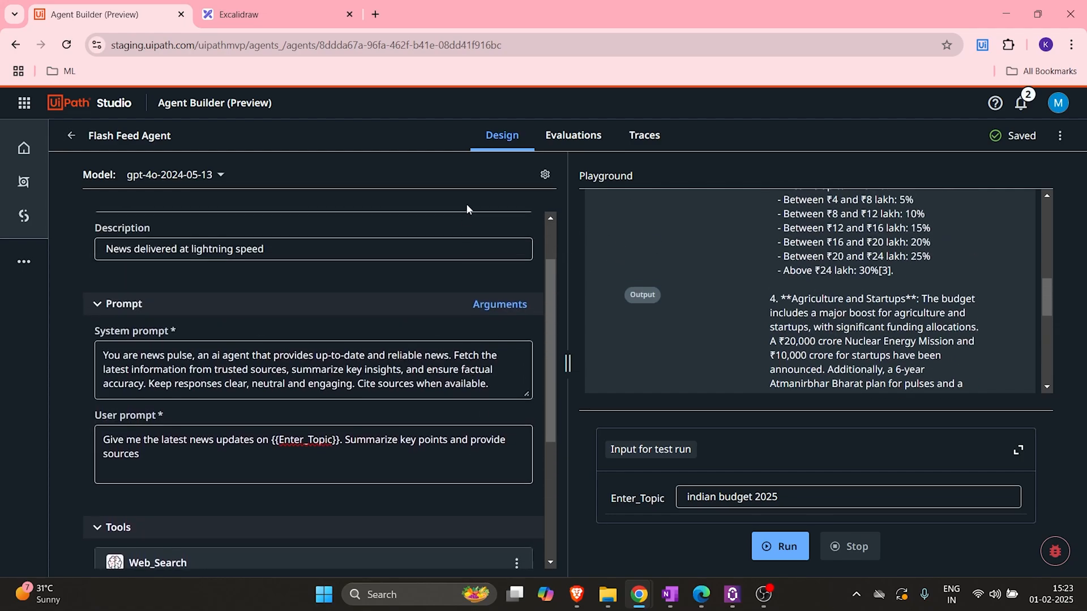
scroll(554, 388, "down", 3)
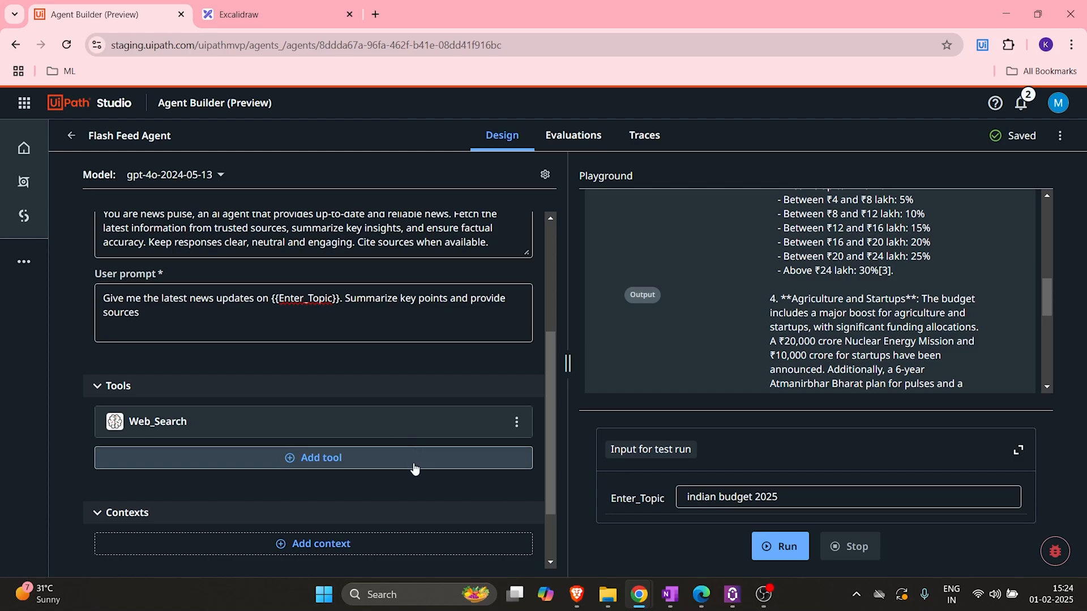
View the agent's evaluation sets and runs, inspect the LLM and Web_Search calls in its run trace, and return to the design
left_click(568, 136)
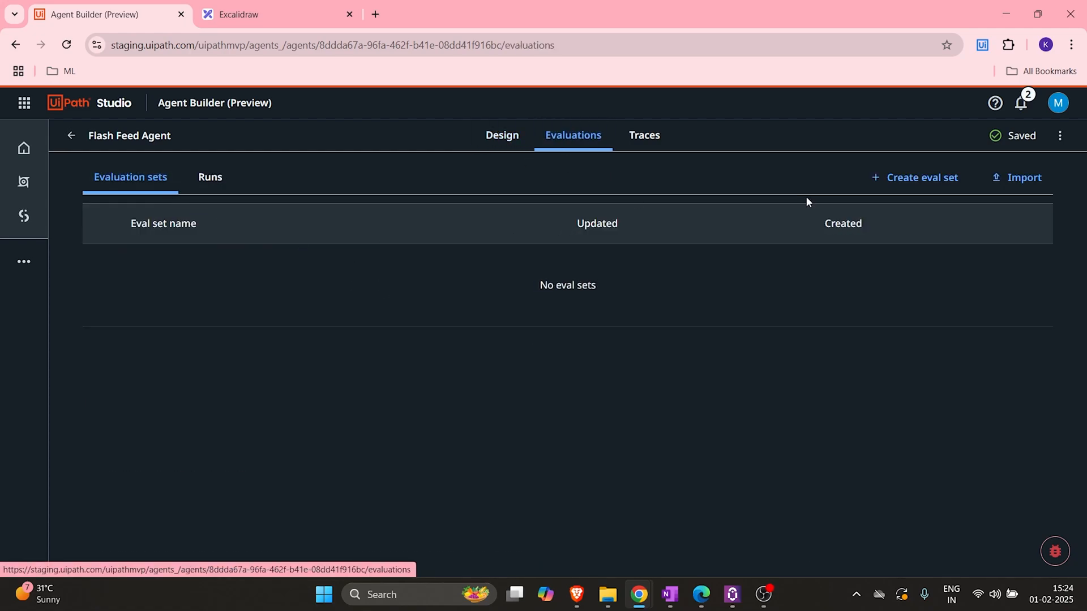
left_click(191, 191)
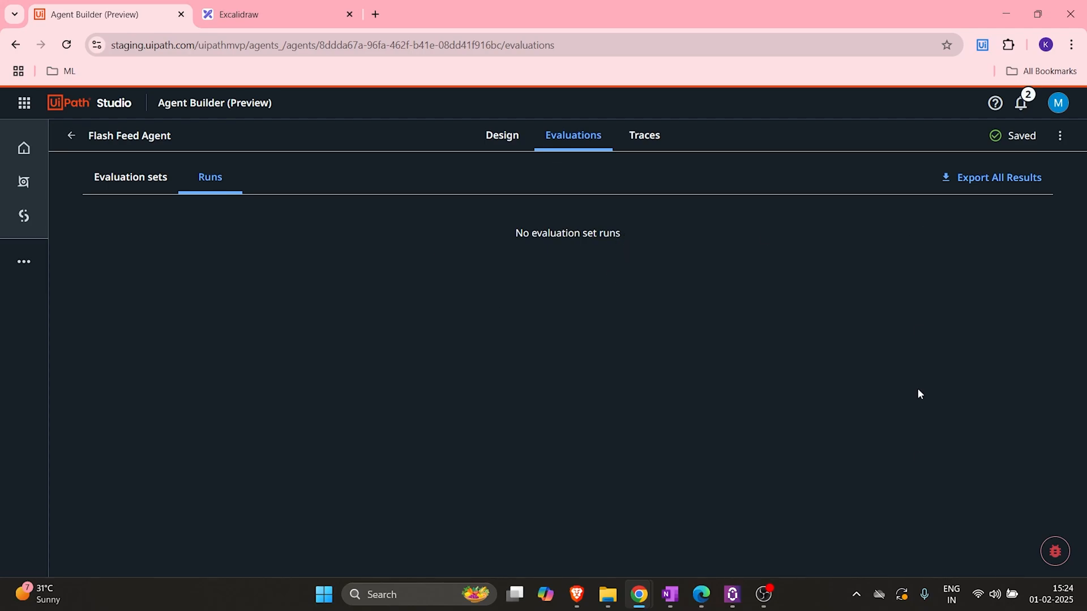
left_click(644, 140)
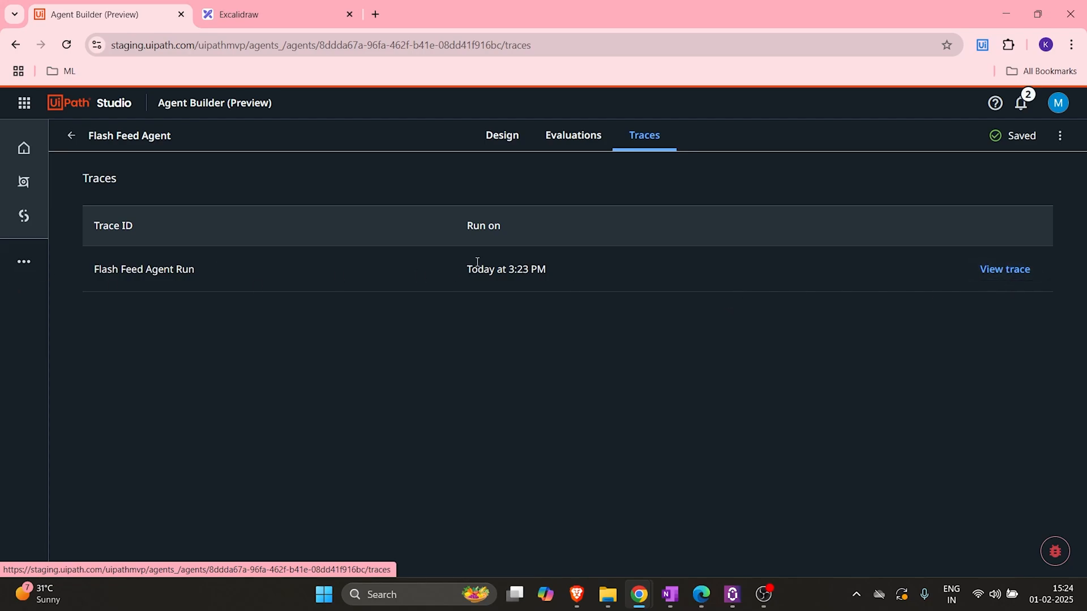
left_click_drag(477, 263, 547, 270)
left_click(996, 273)
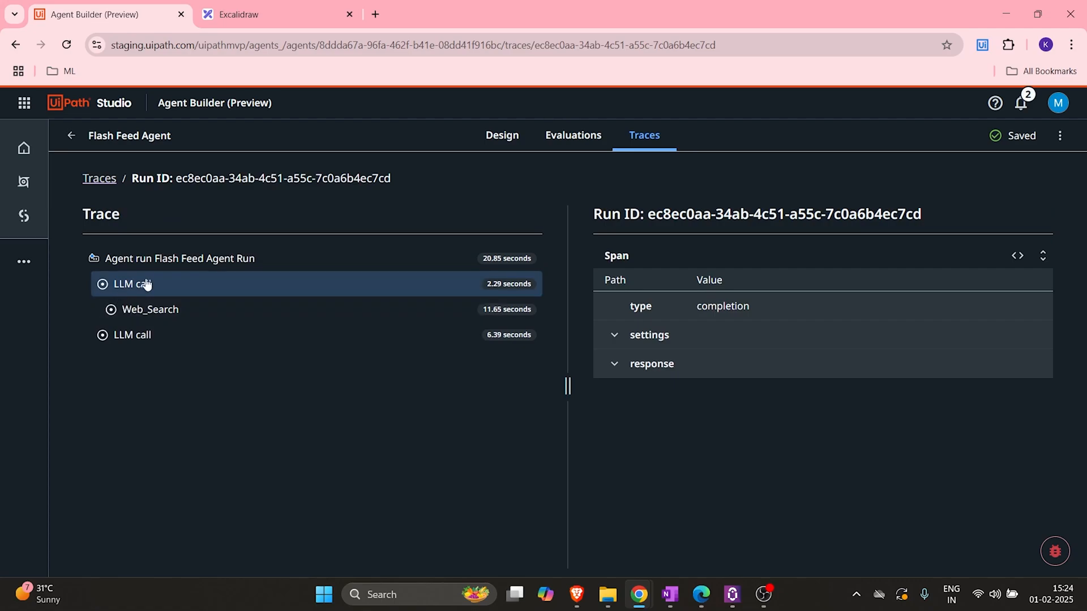
left_click(160, 309)
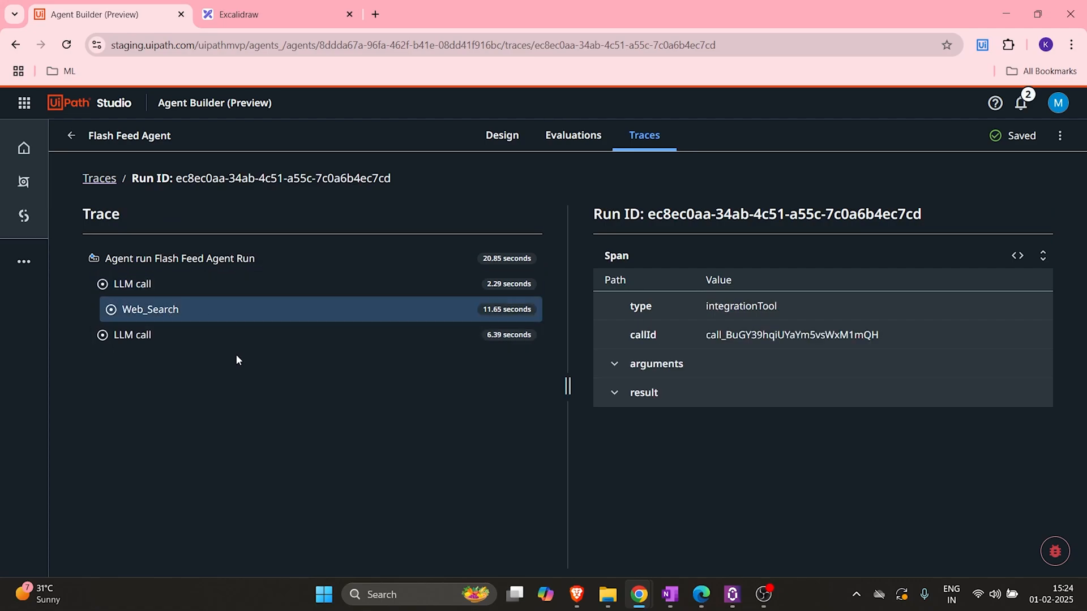
left_click(146, 338)
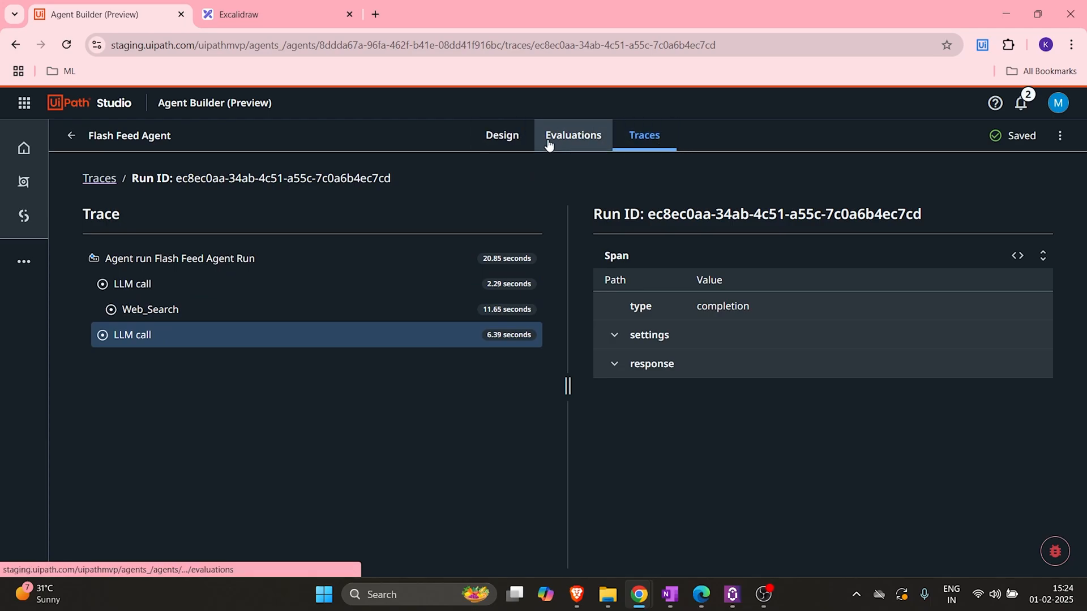
left_click(574, 140)
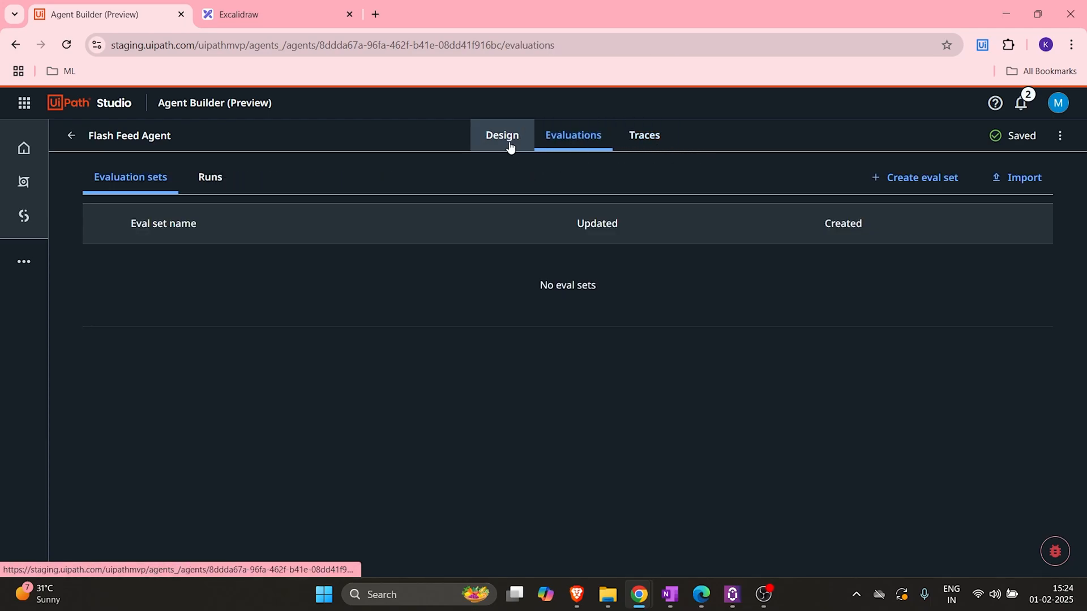
left_click(510, 142)
scroll(494, 266, "down", 4)
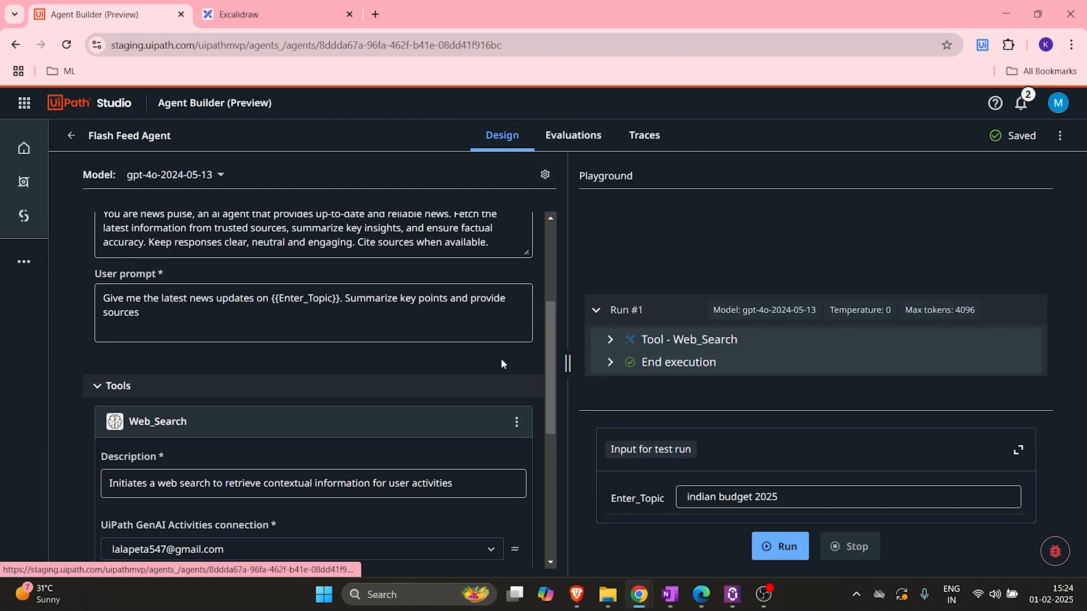
scroll(500, 362, "up", 4)
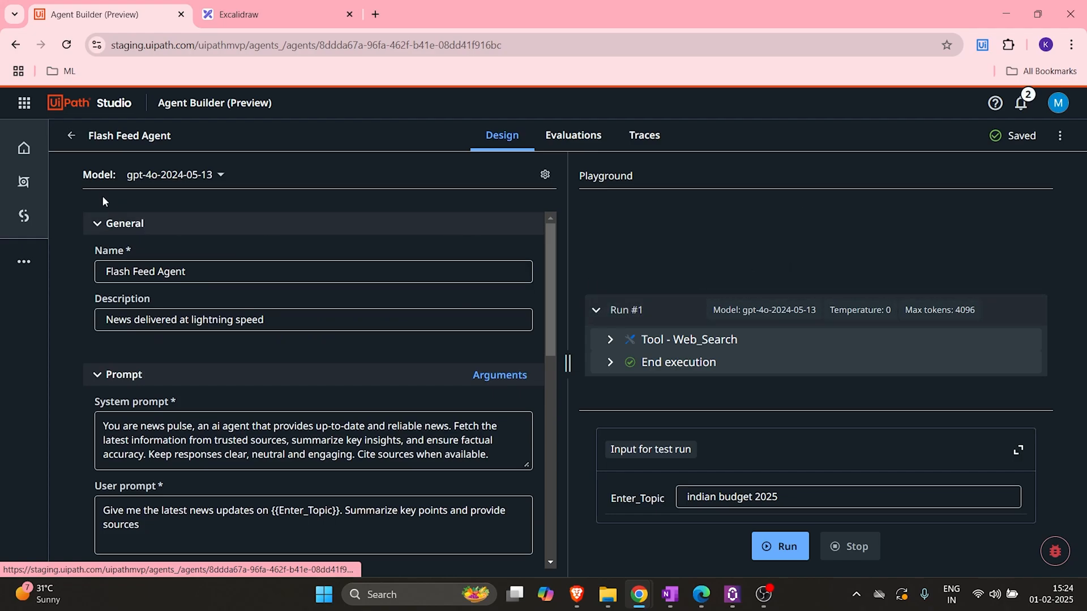
Go back to the agent projects list, browse to its last page and open Flash Feed Agent
left_click(71, 135)
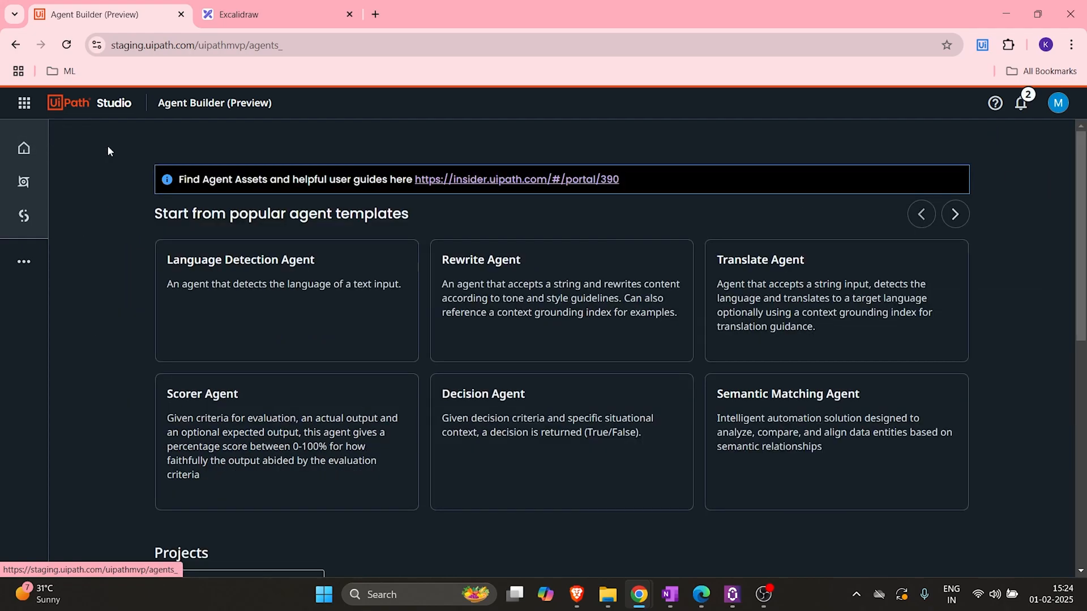
scroll(429, 285, "down", 8)
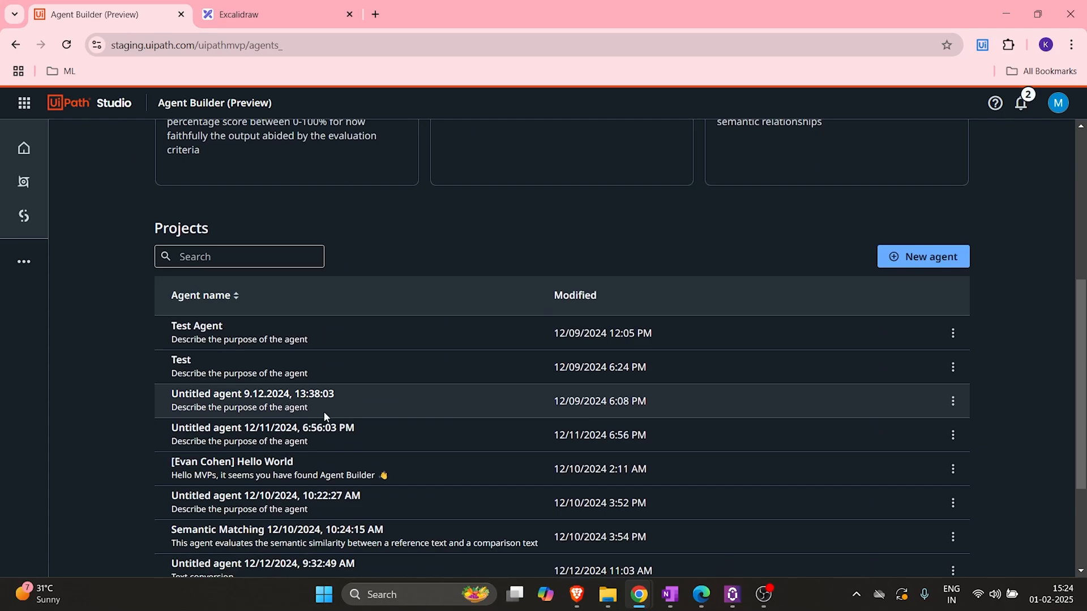
scroll(315, 385, "up", 4)
left_click(203, 375)
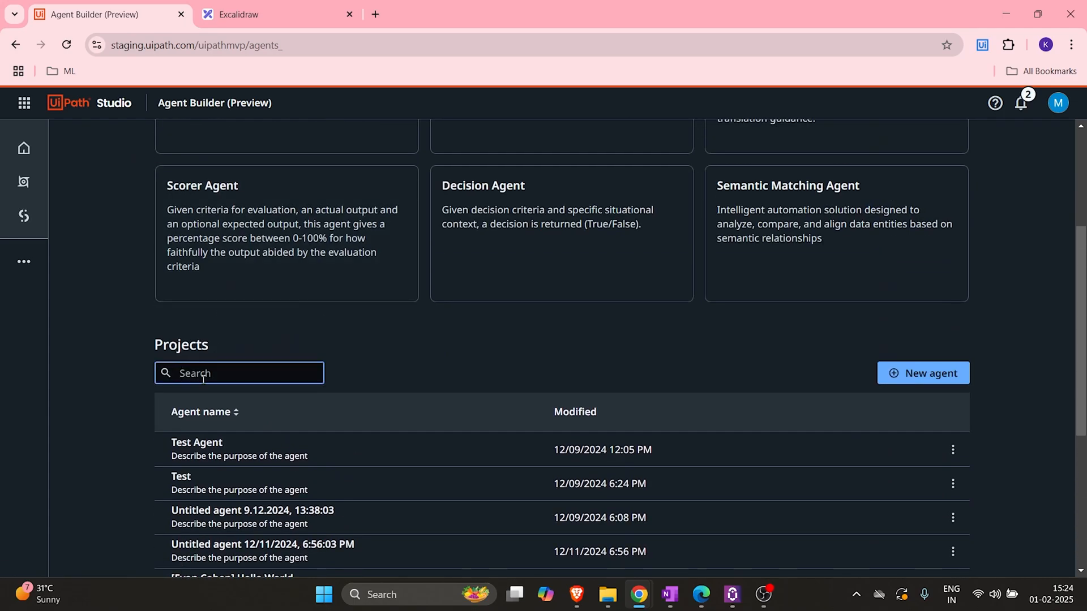
scroll(377, 400, "up", 1)
scroll(803, 443, "down", 5)
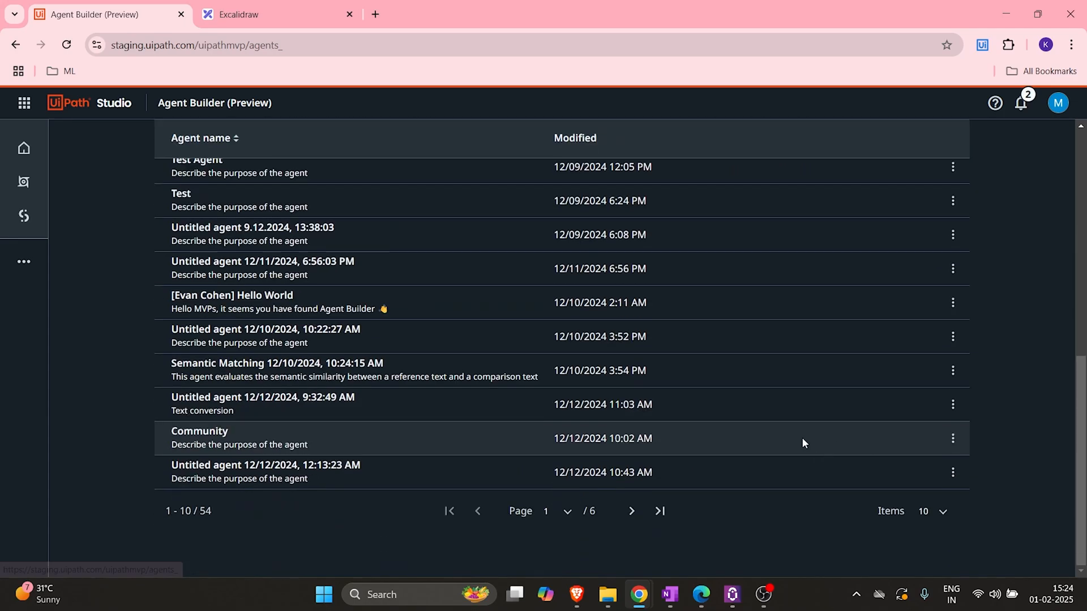
left_click(631, 511)
left_click(632, 511)
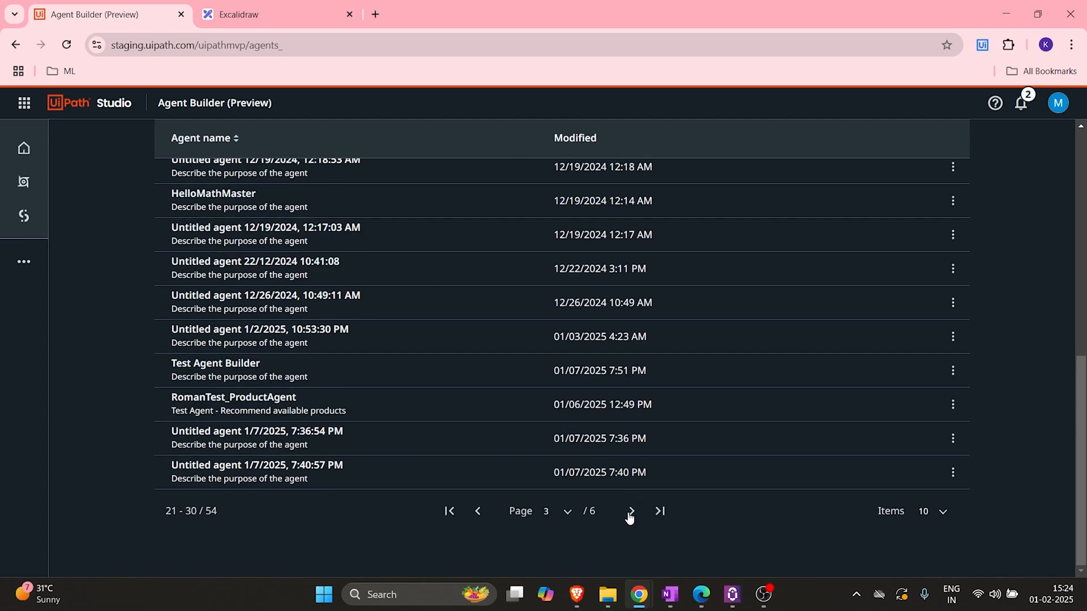
left_click(632, 511)
scroll(590, 460, "up", 3)
scroll(622, 498, "down", 2)
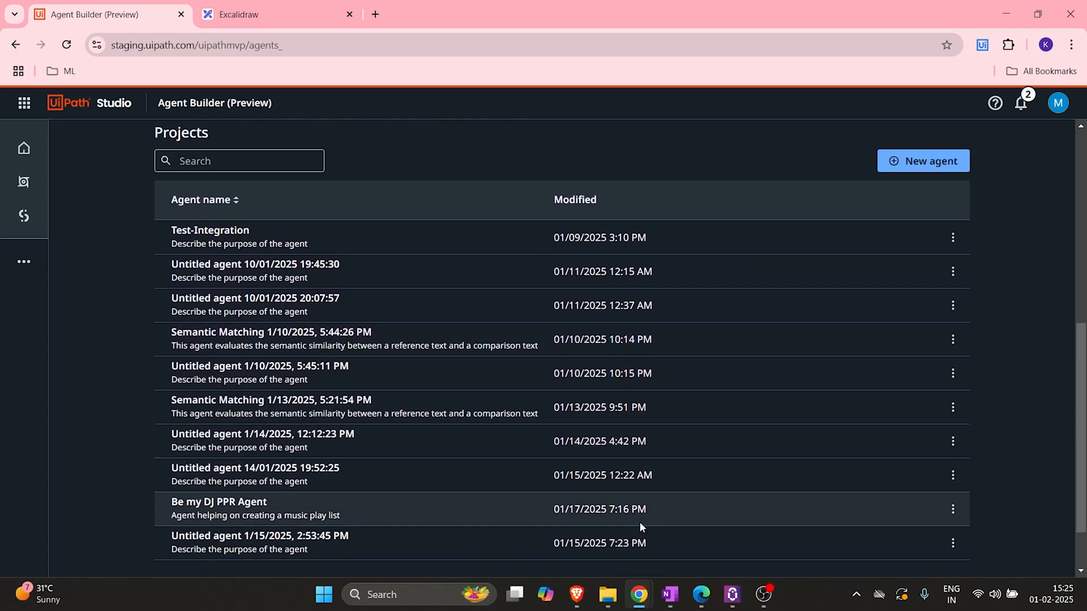
scroll(714, 439, "down", 1)
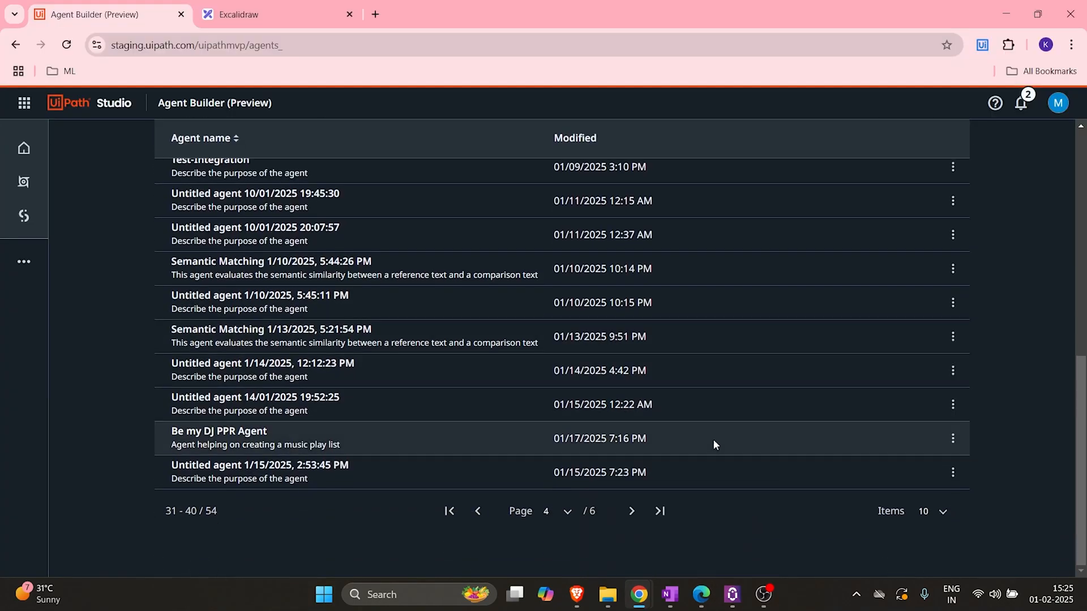
left_click(632, 512)
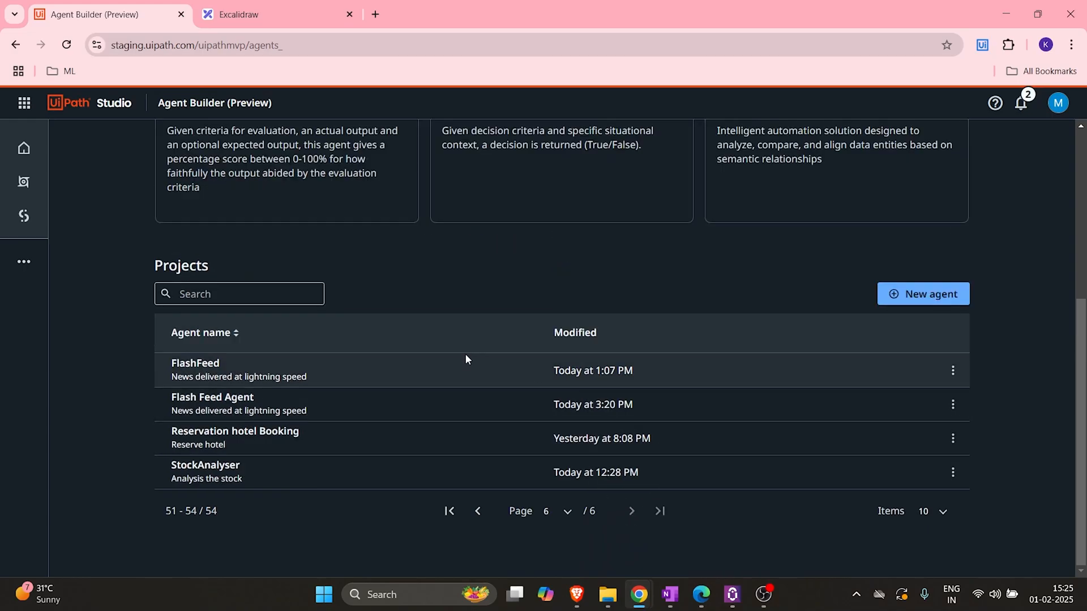
left_click(230, 400)
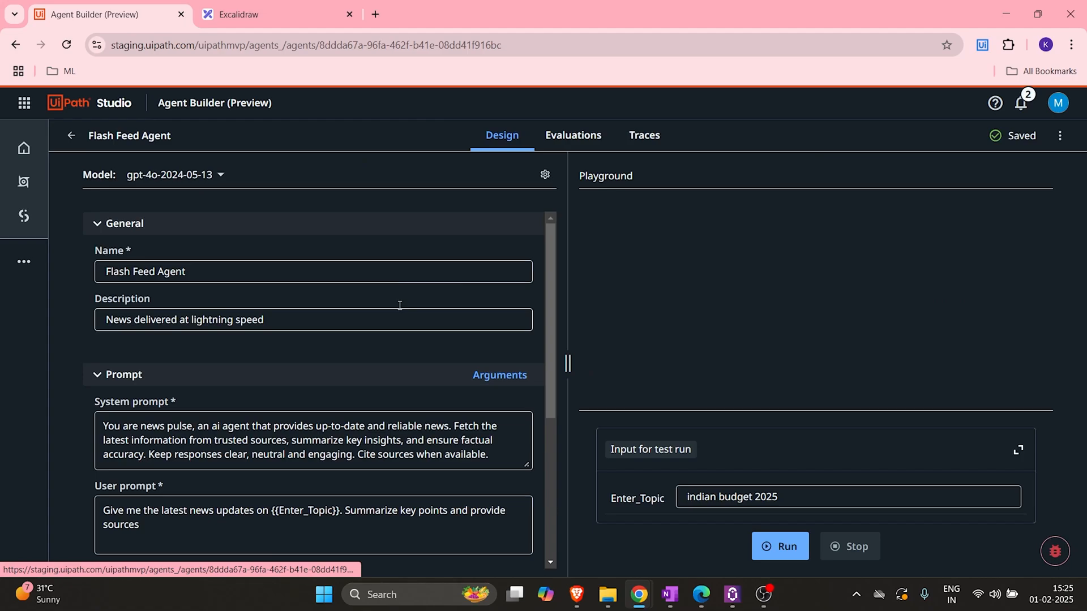
Show the agent's publish and export options, and open the UiPath Automation Cloud home in a new browser tab placed beside Agent Builder
left_click(1059, 135)
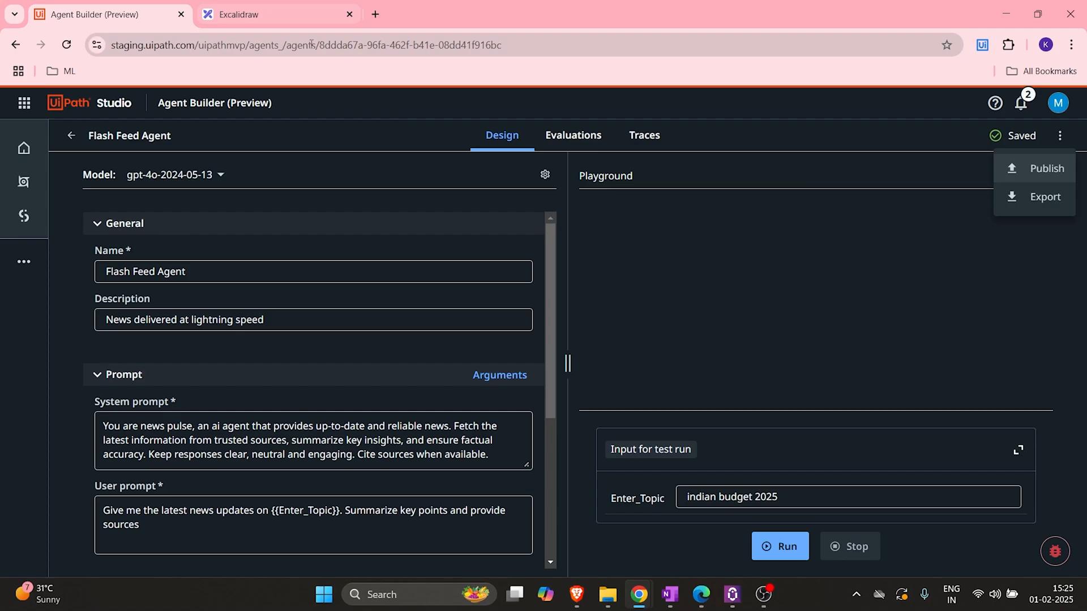
left_click(378, 16)
type("st")
key("Return")
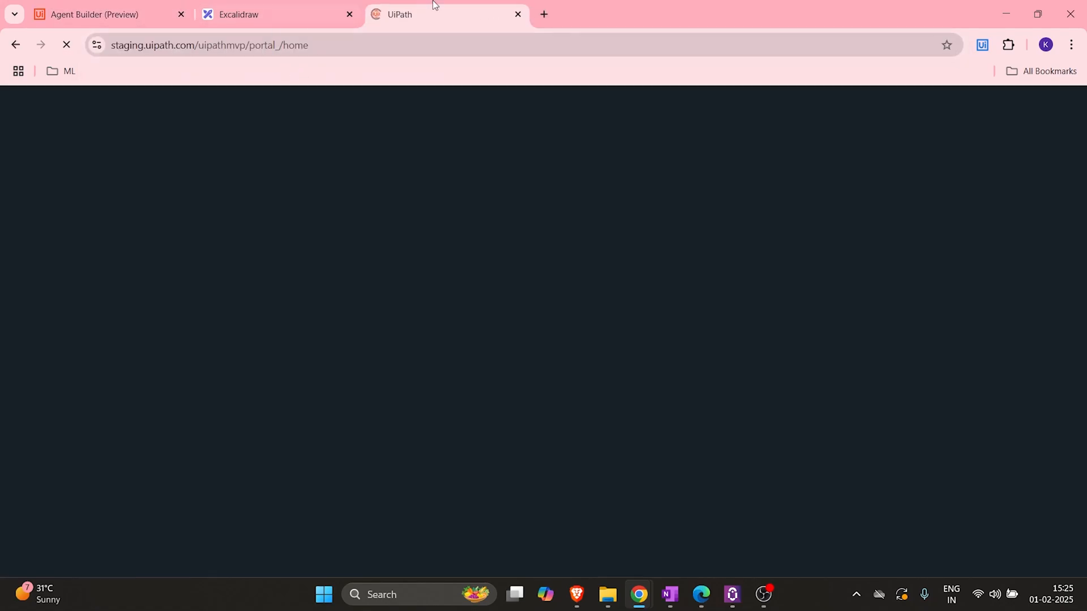
left_click_drag(435, 5, 266, 10)
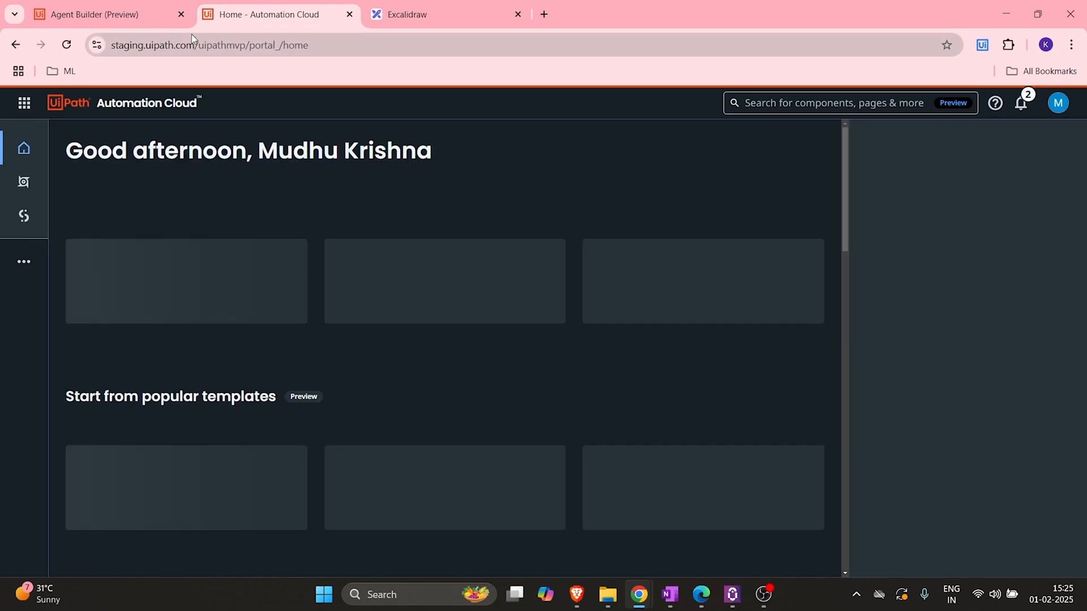
left_click(111, 16)
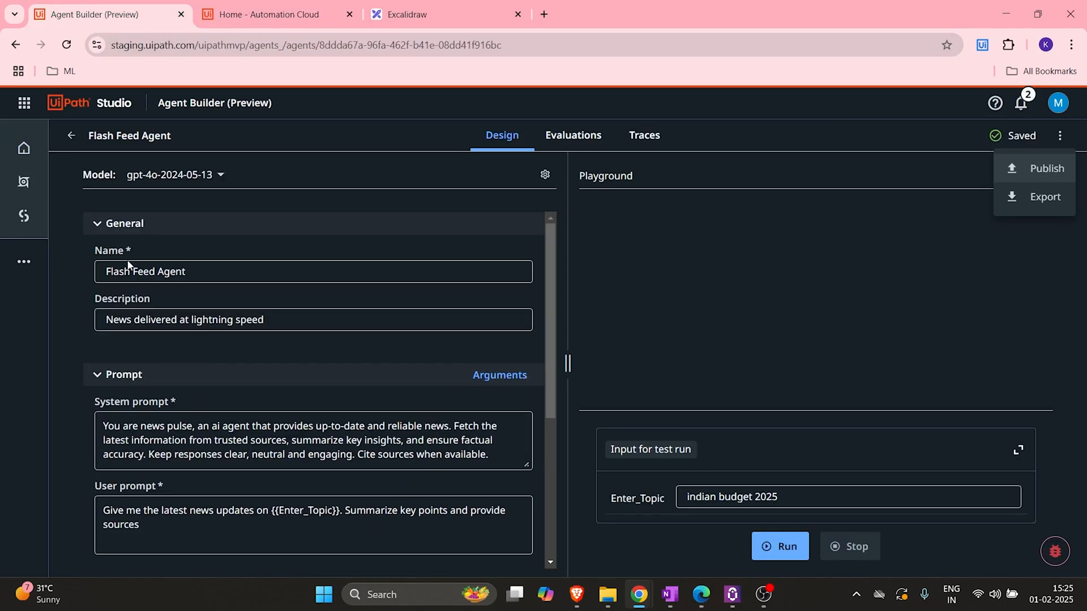
left_click(261, 16)
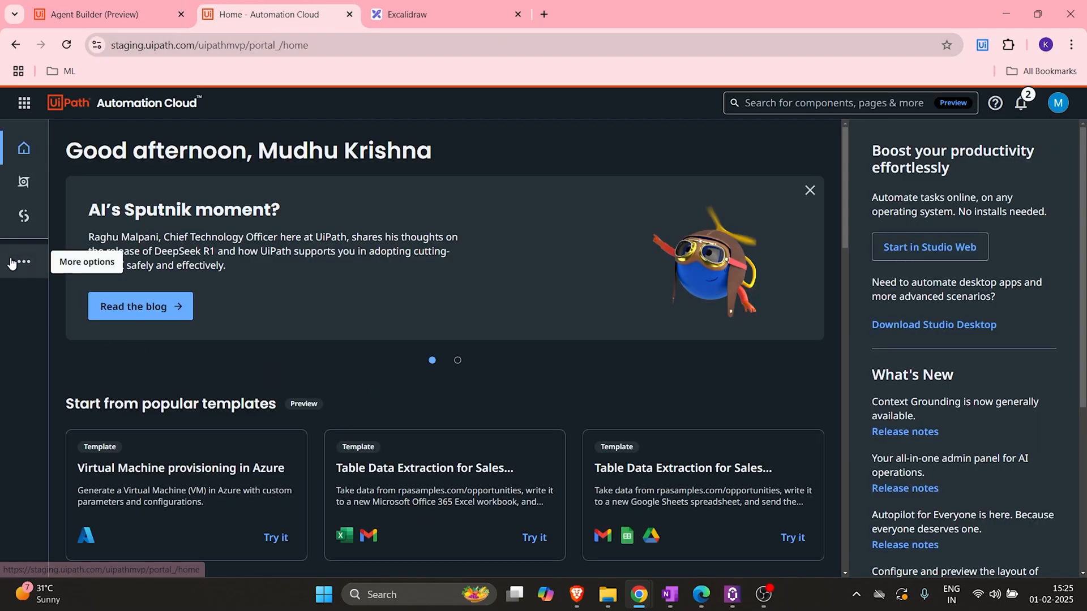
Create a new project with a manual trigger in UiPath Studio and switch back to the Flash Feed Agent
left_click(23, 217)
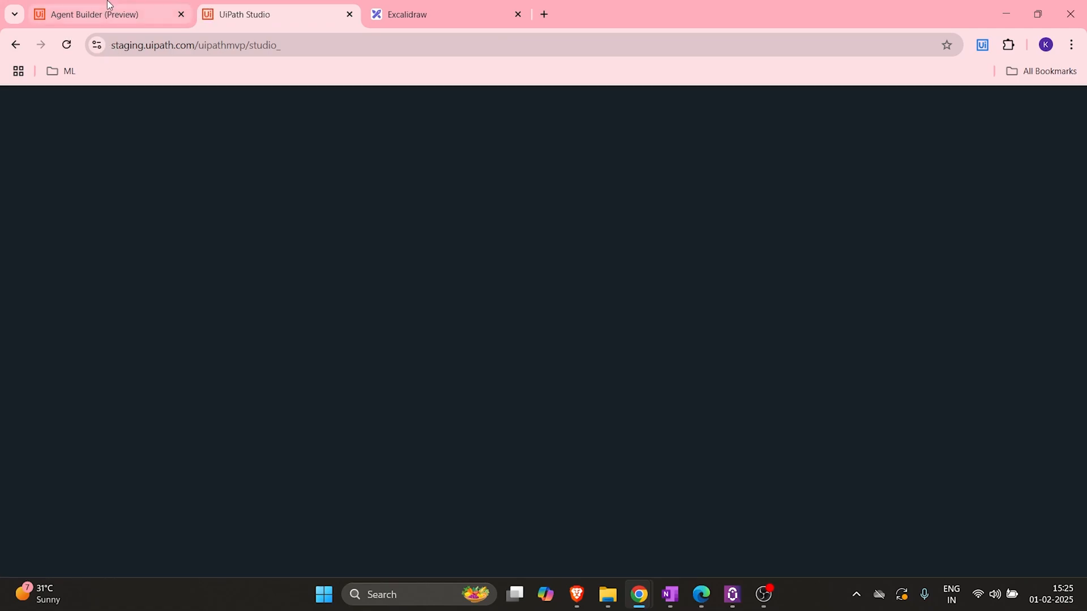
left_click(109, 6)
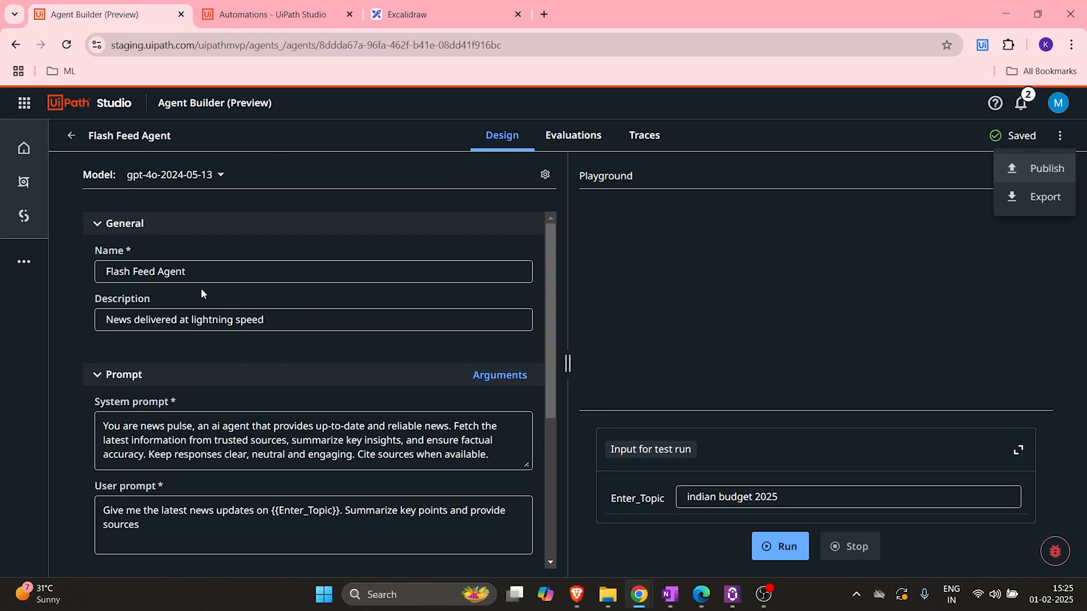
left_click(279, 16)
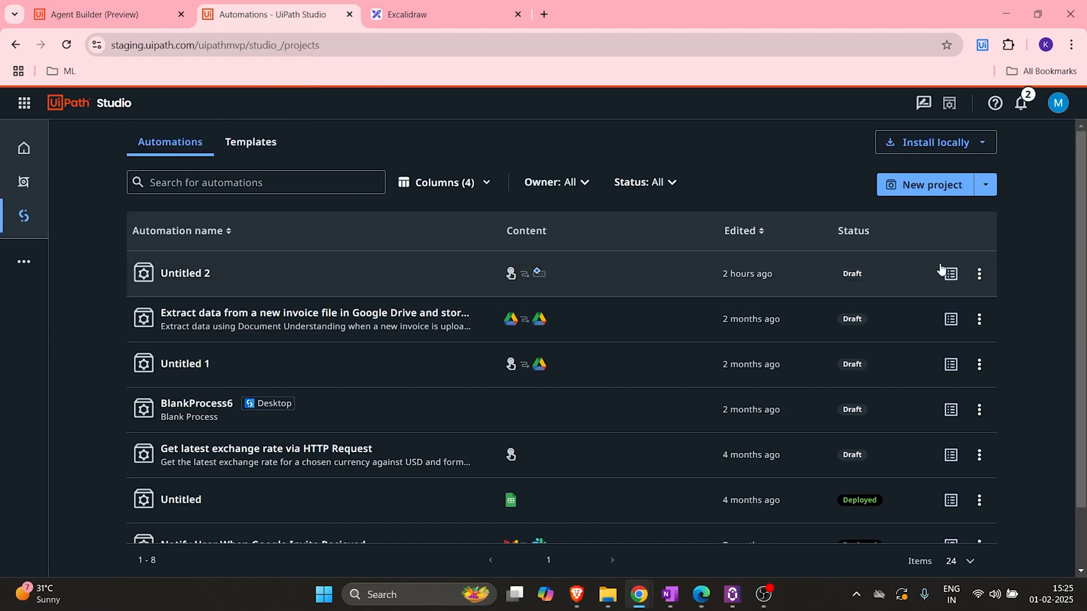
left_click(913, 185)
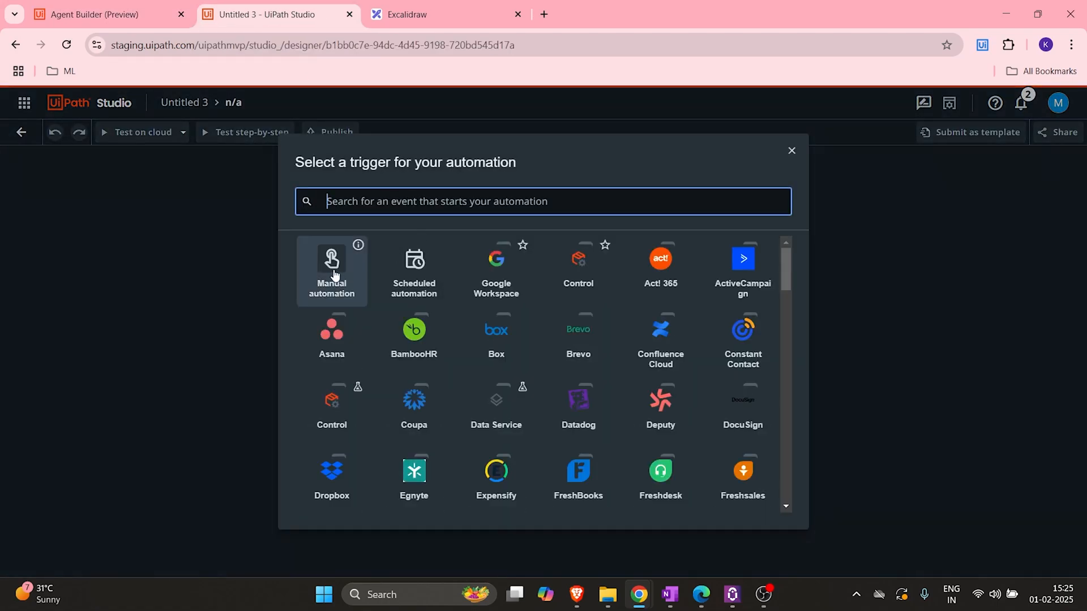
left_click(334, 275)
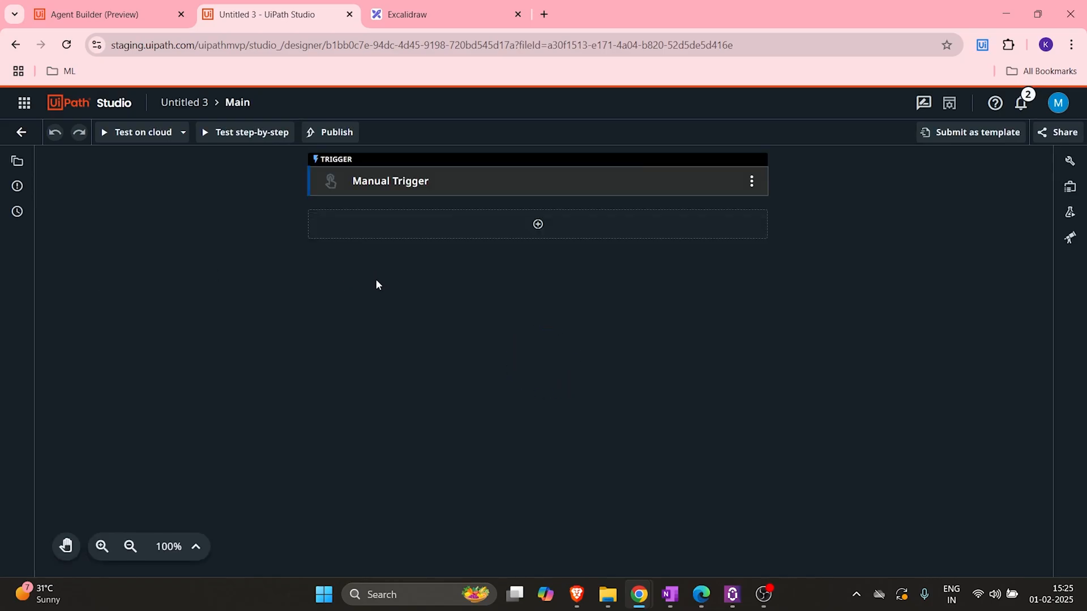
left_click(547, 234)
left_click(122, 19)
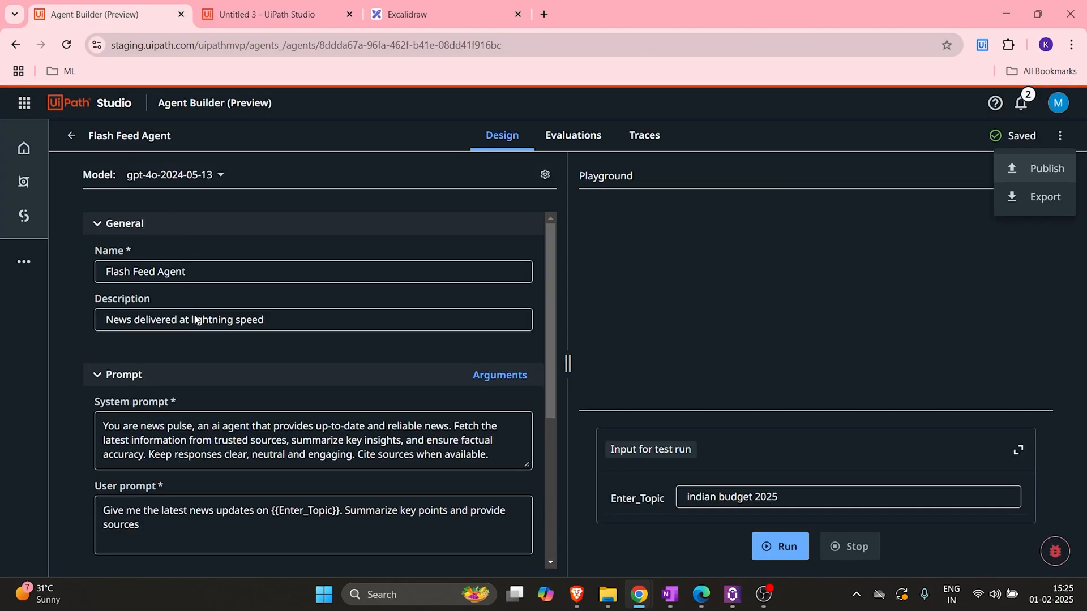
Switch to the Untitled 3 project in UiPath Studio and add a Run Agent (Preview) activity after the manual trigger
left_click(302, 15)
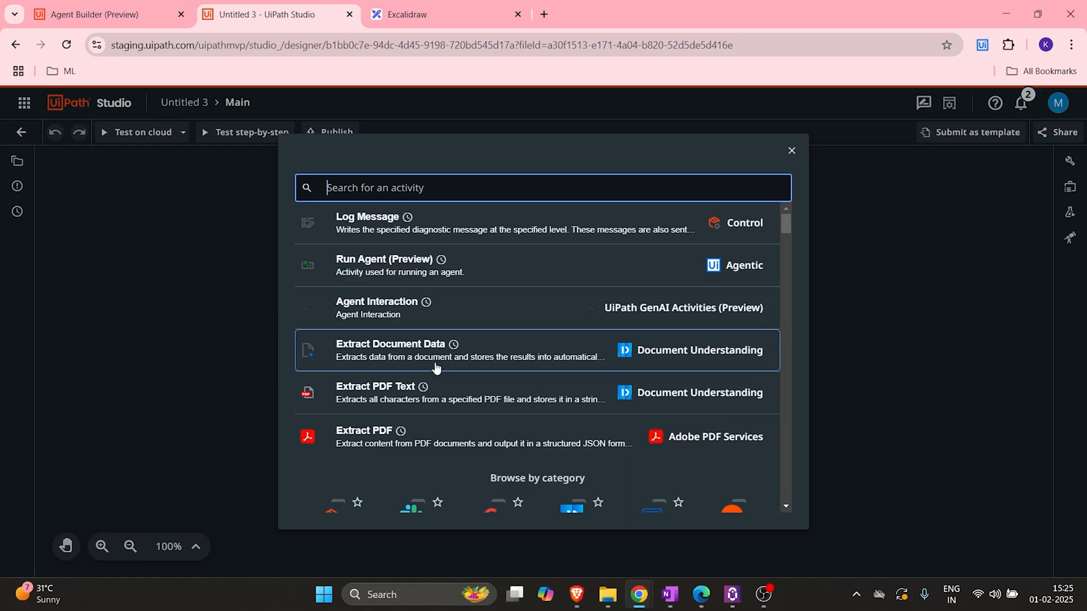
type("run agent")
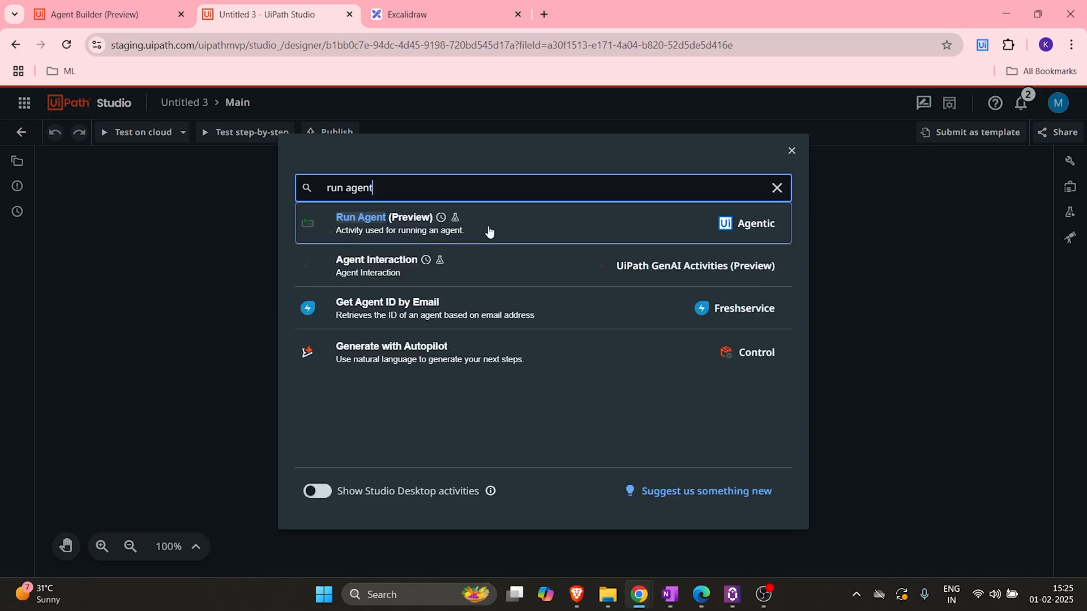
left_click(507, 231)
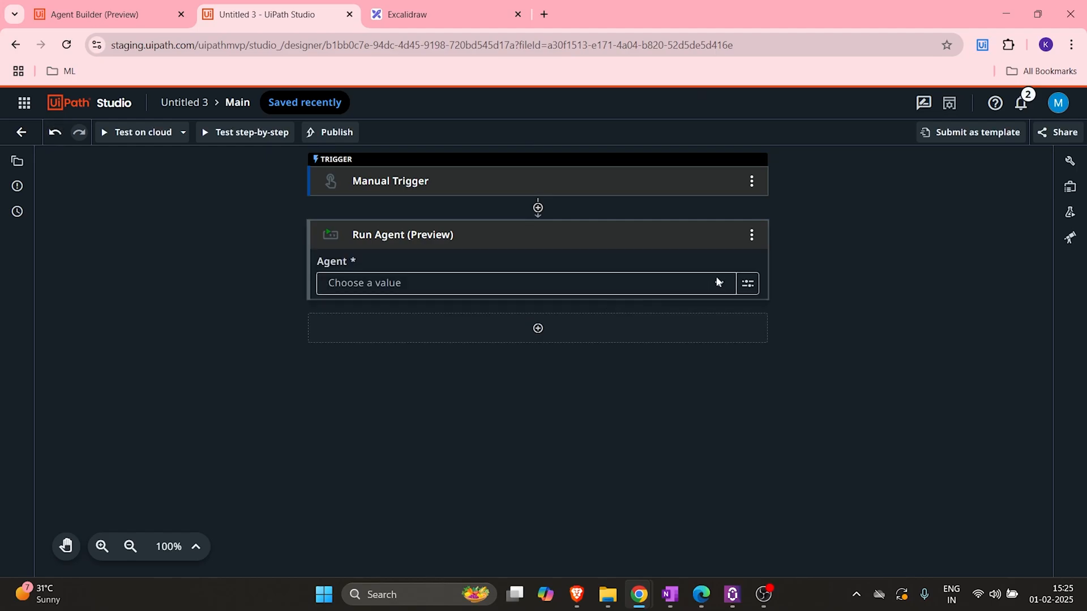
Find Flash Feed Agent among the available agents and assign it to the Run Agent activity
left_click(717, 281)
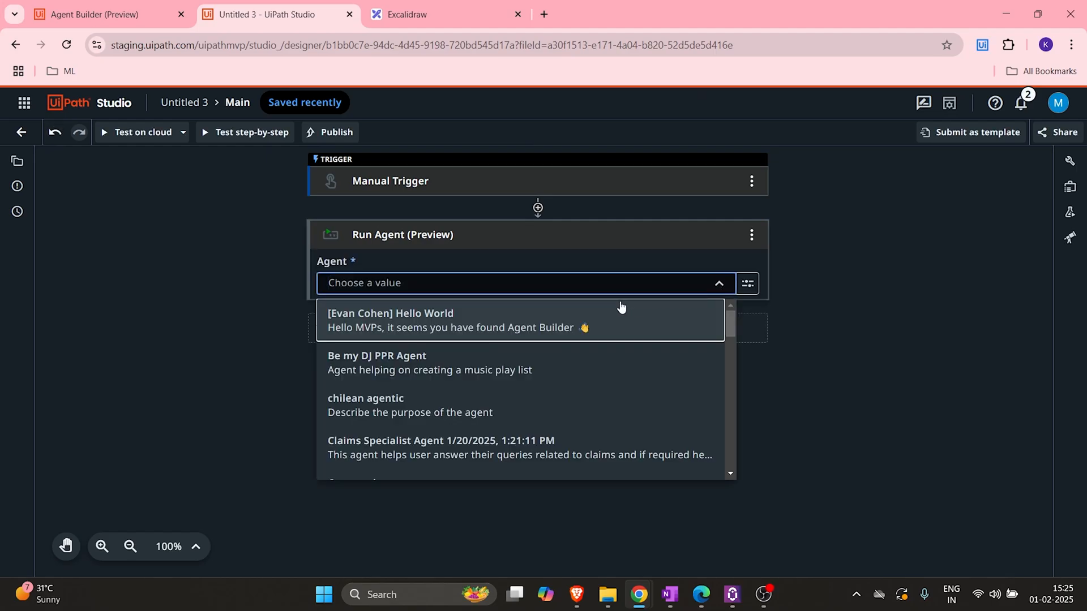
type("agent")
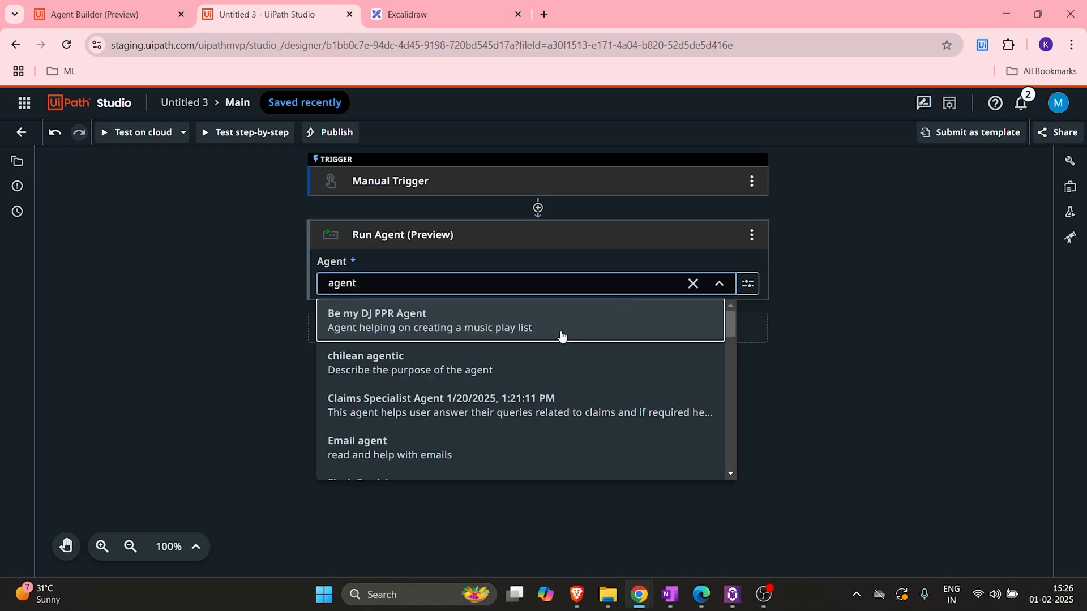
scroll(483, 404, "down", 10)
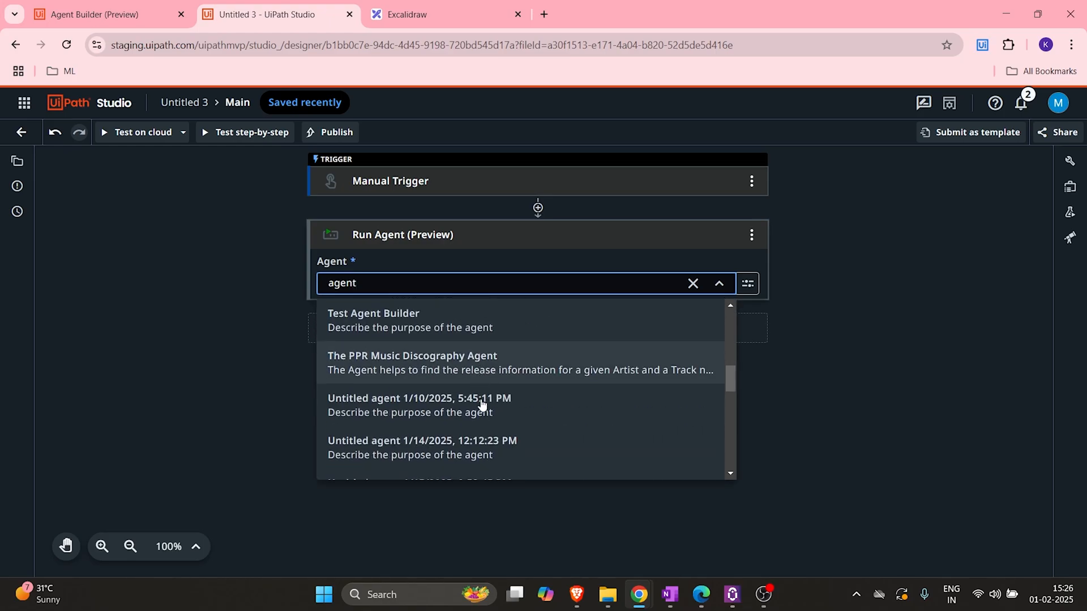
scroll(481, 406, "down", 3)
key("ctrl+a")
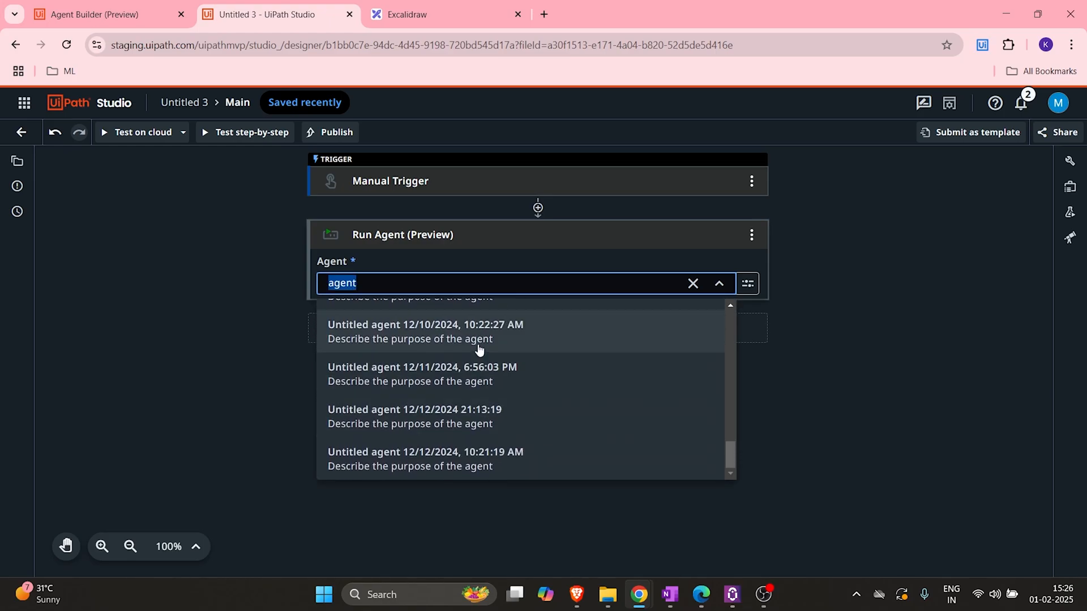
type("flash")
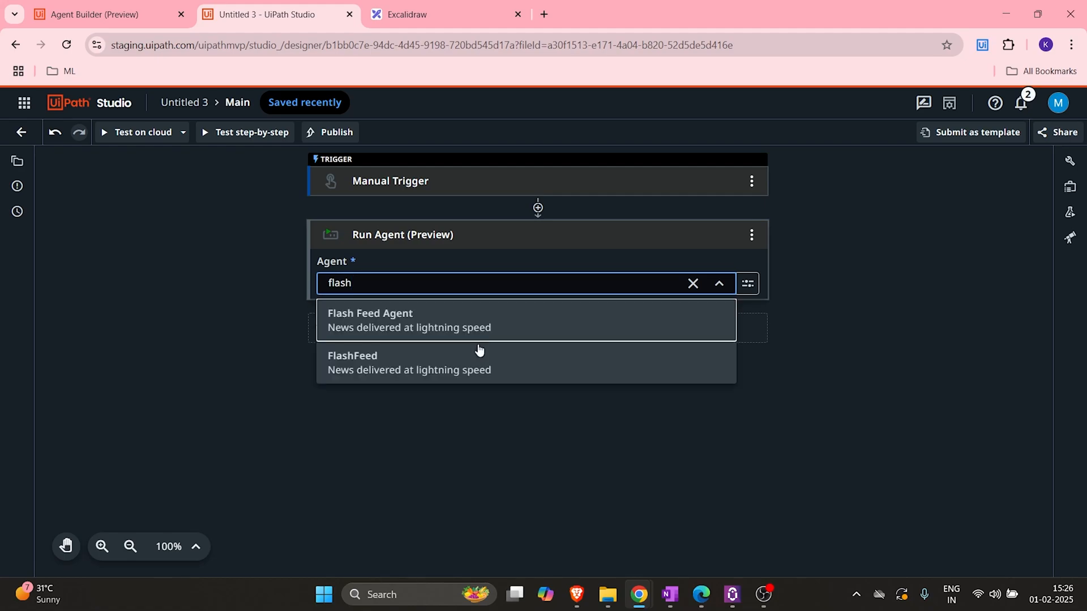
left_click(453, 324)
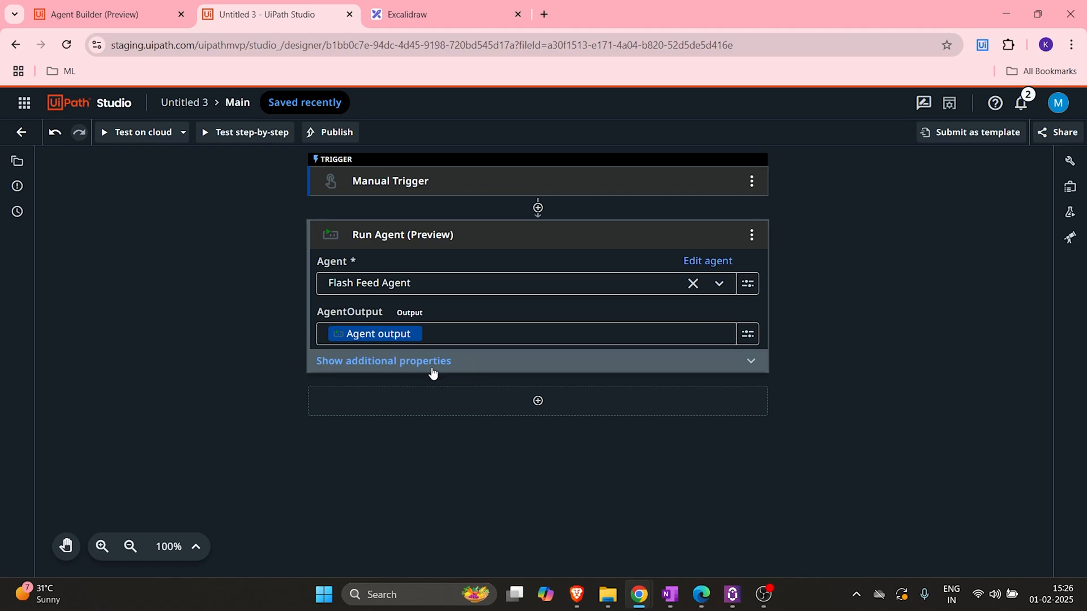
Show the Run Agent activity's additional properties and set Enter_Topic to "Indian Budget"
left_click(432, 372)
left_click(372, 479)
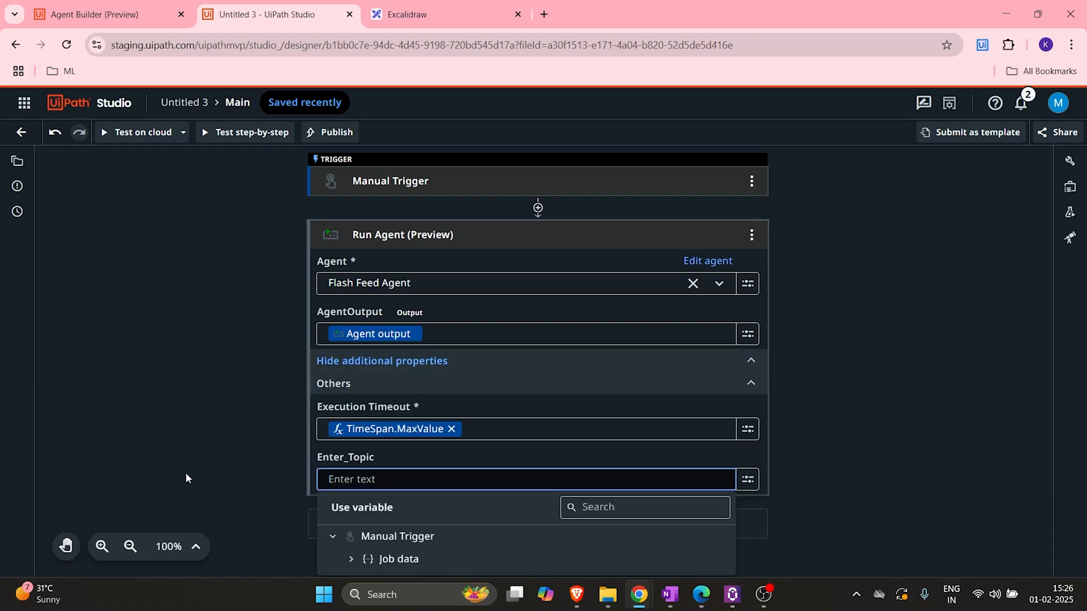
left_click(220, 440)
scroll(559, 396, "down", 1)
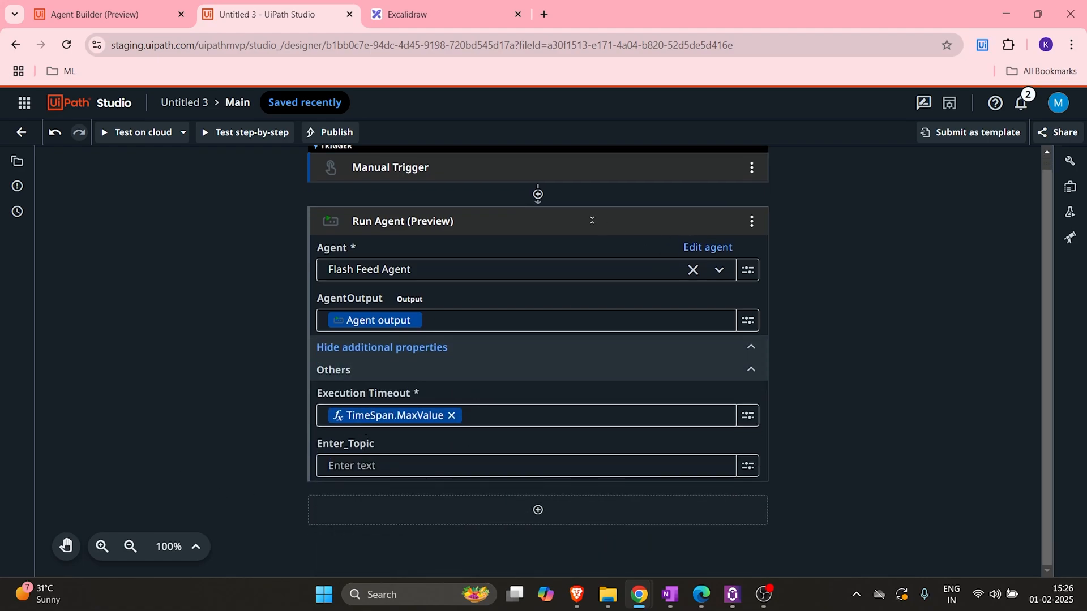
scroll(592, 221, "up", 1)
left_click(602, 479)
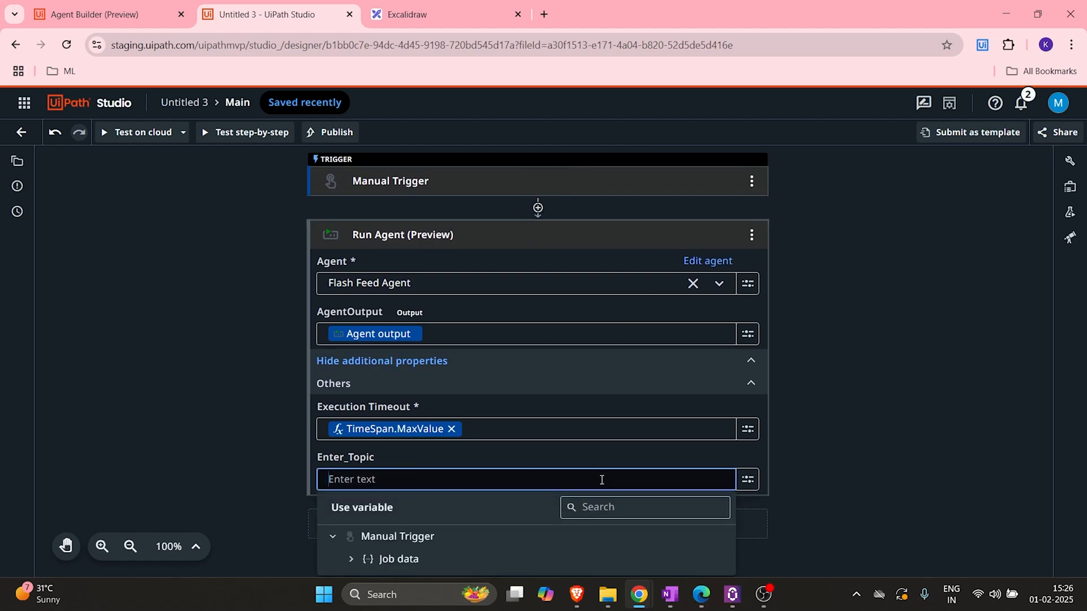
type("\"\"")
type("Indian Budget\"")
left_click(842, 444)
Add a Log Message activity after Run Agent and set its message to the output variable of AgentOutput
scroll(728, 451, "down", 1)
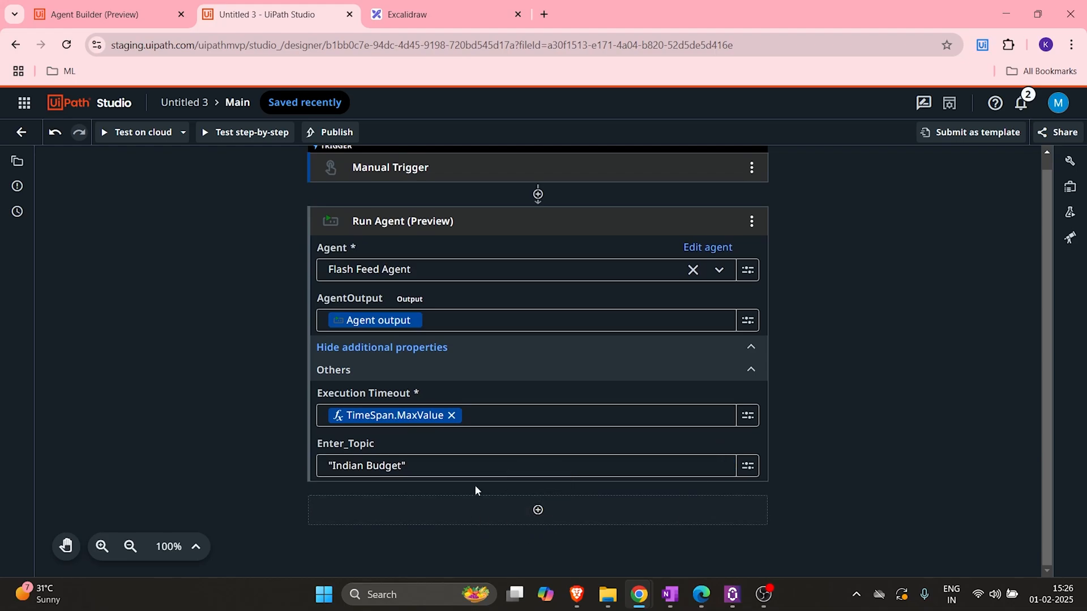
left_click(538, 510)
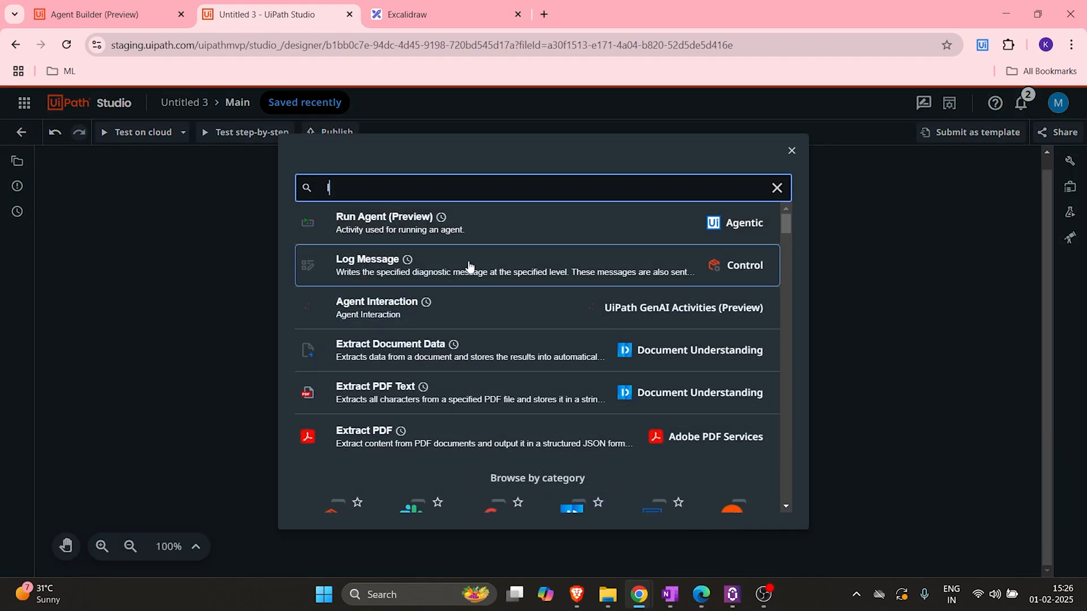
type("log mes")
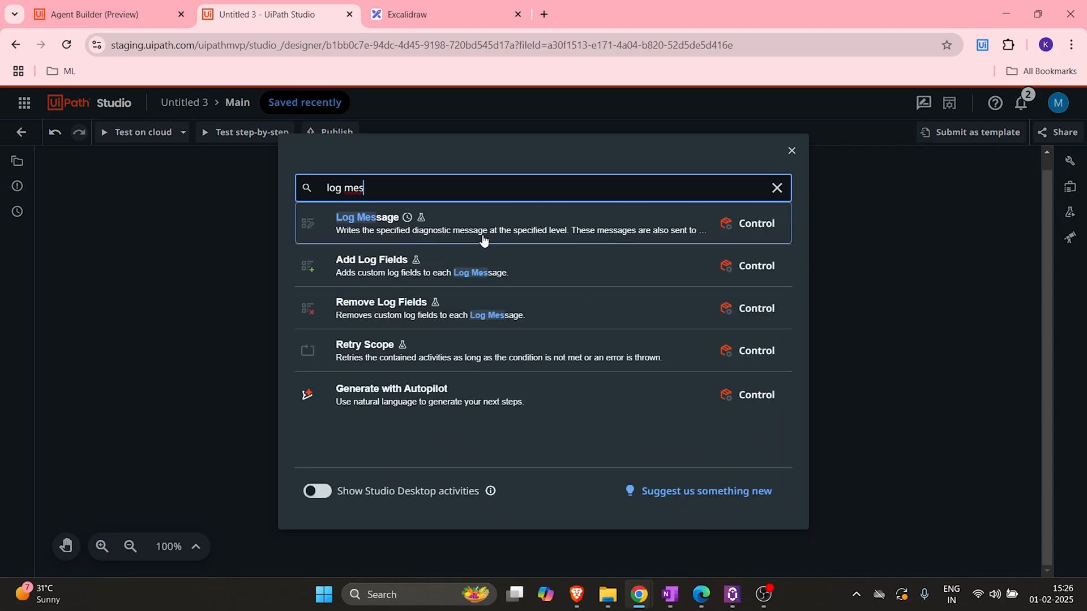
left_click(483, 238)
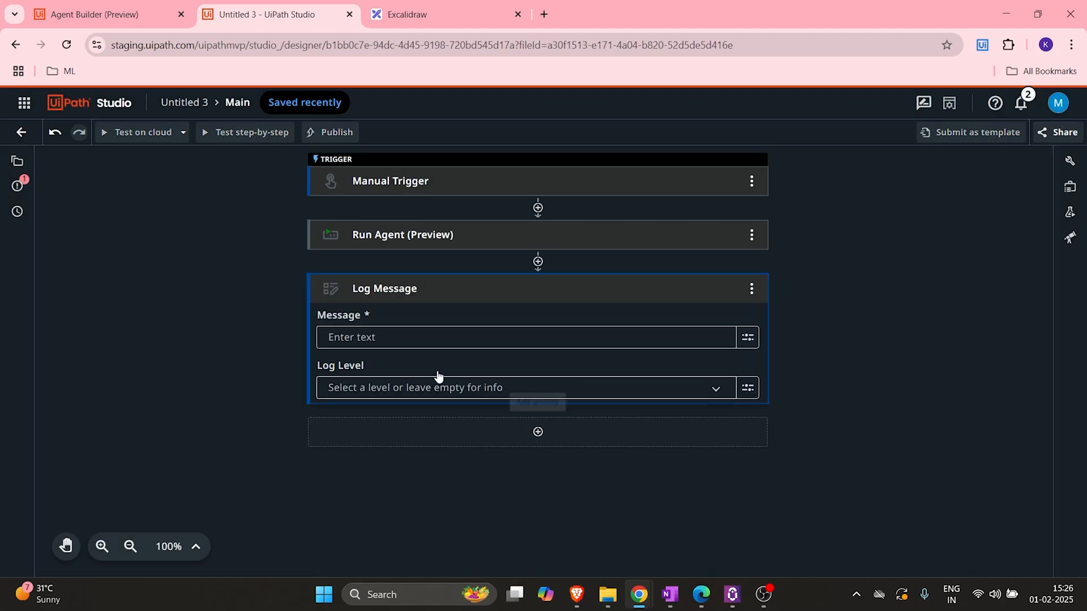
left_click(417, 337)
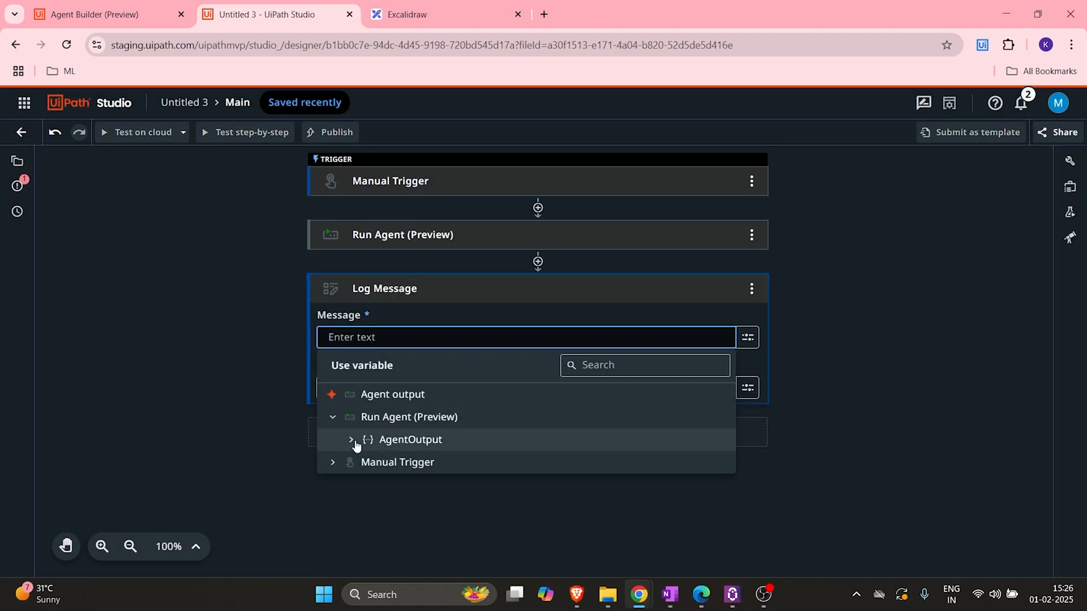
left_click(351, 439)
left_click(430, 462)
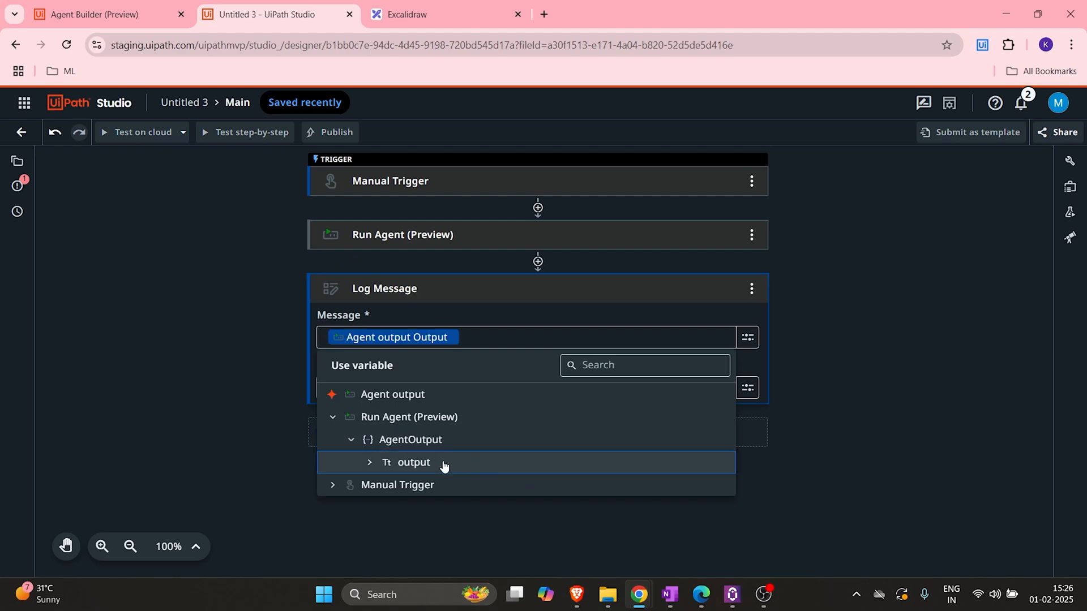
left_click(238, 382)
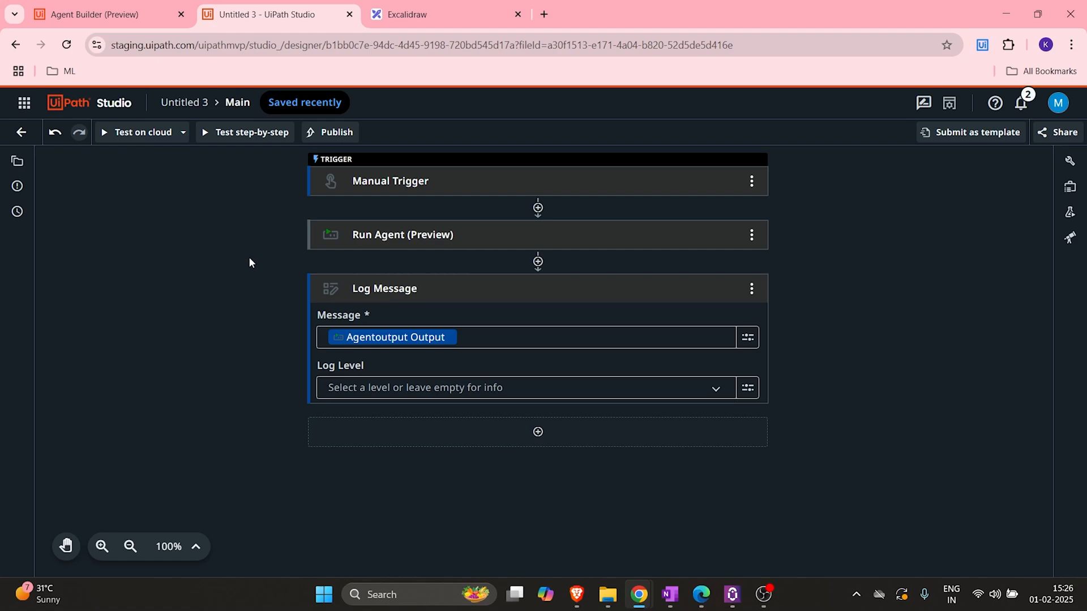
Test the workflow, submit a score of 10 in the recommendation survey and skip its written feedback
left_click(198, 136)
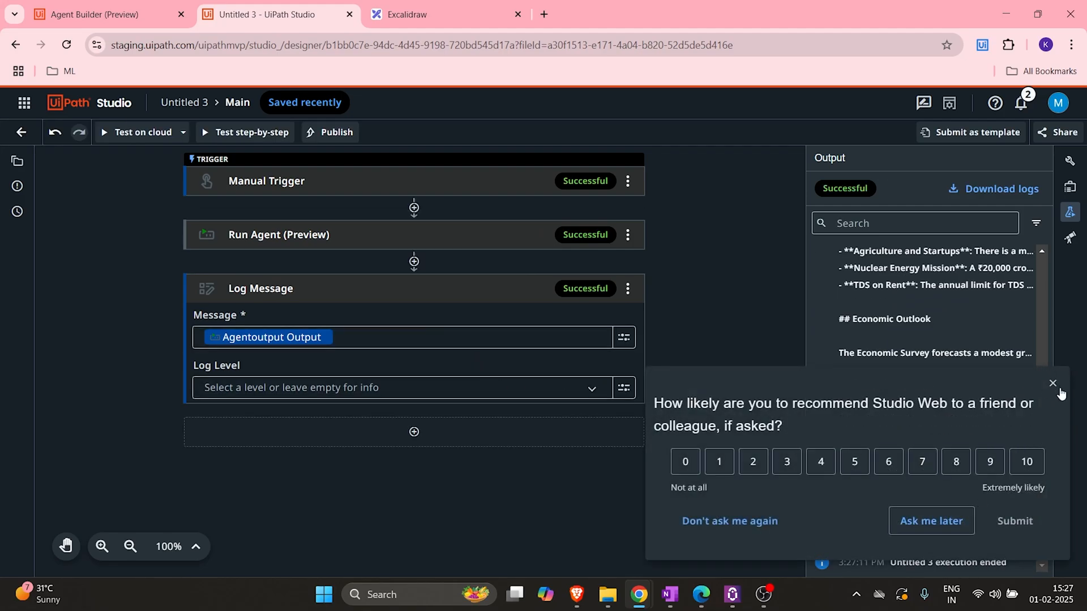
left_click(1027, 459)
left_click(1028, 525)
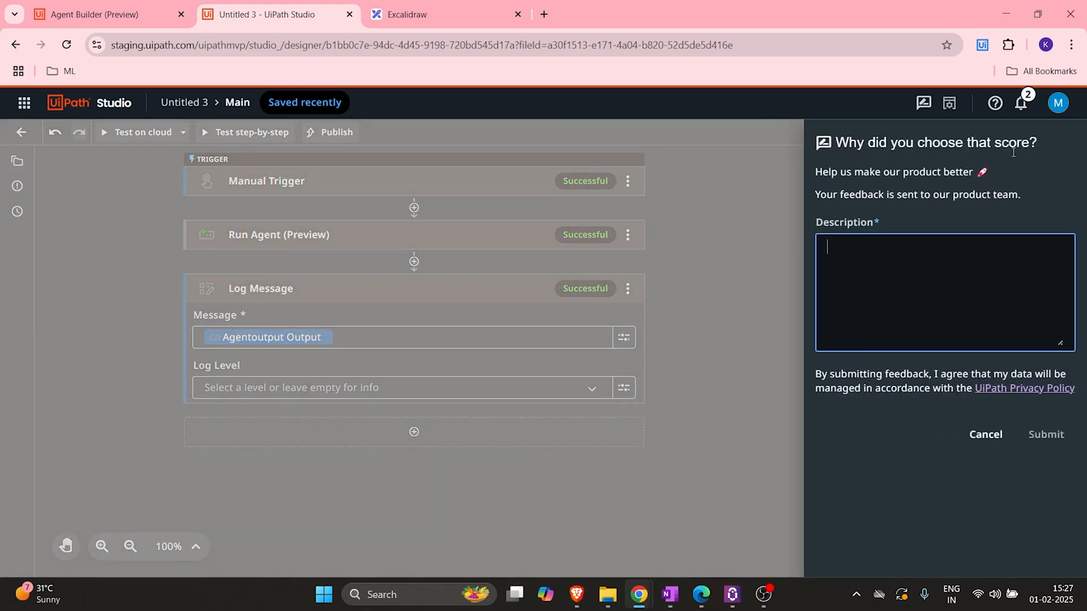
left_click(987, 435)
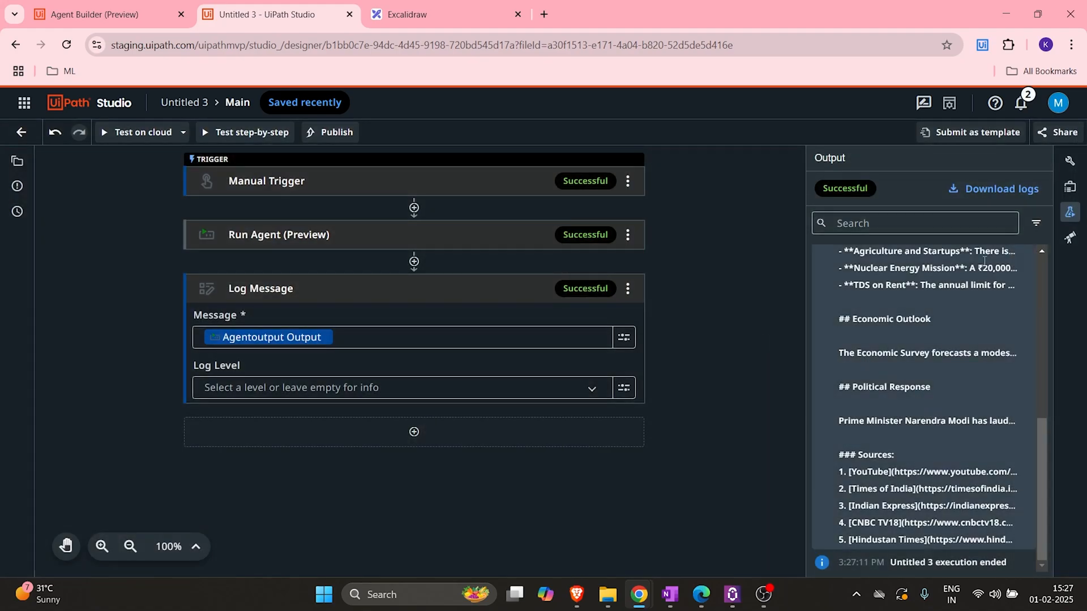
Copy the logged Indian Budget news message from the run output and paste it into a new Notepad tab
scroll(914, 374, "up", 4)
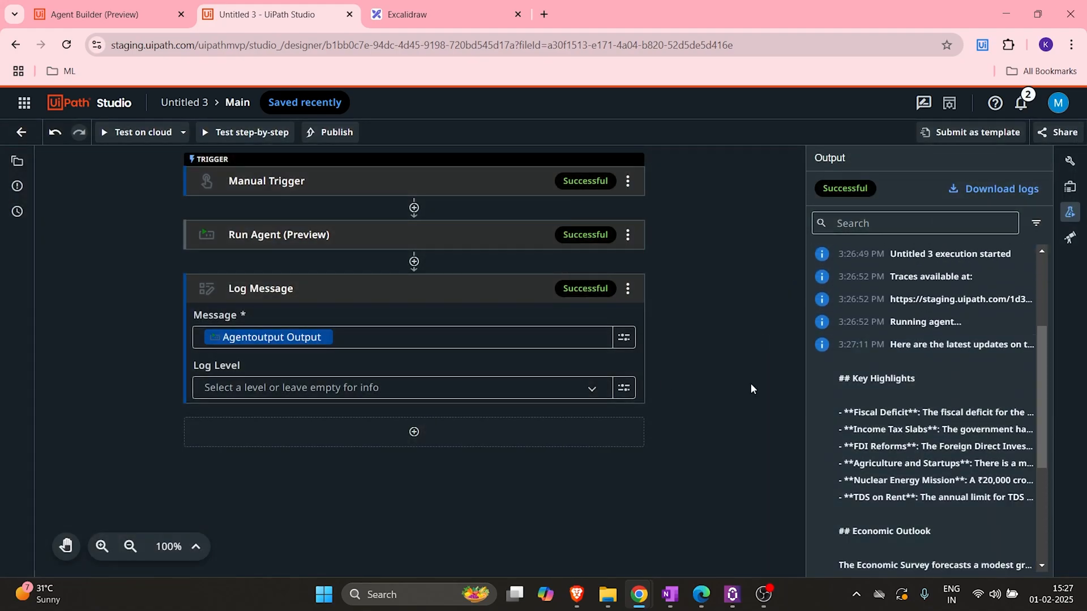
scroll(923, 411, "down", 4)
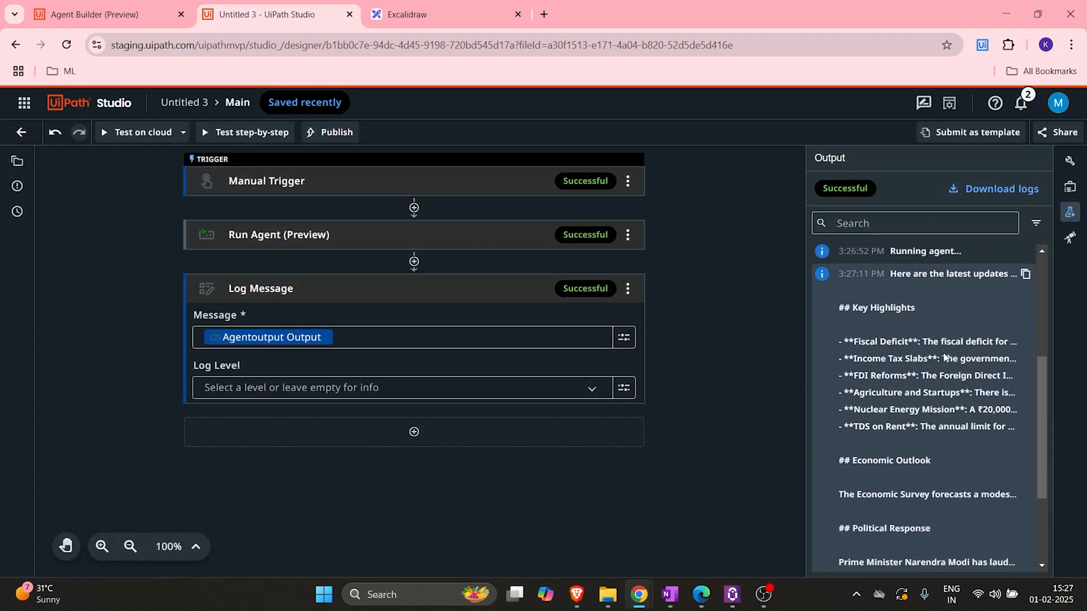
scroll(915, 342, "up", 4)
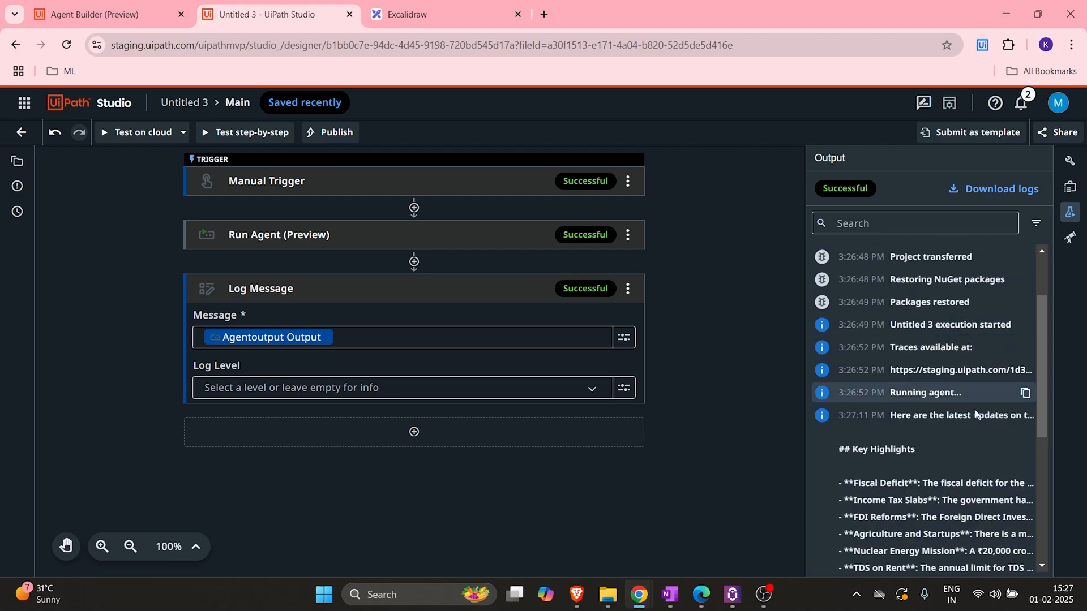
left_click(1026, 415)
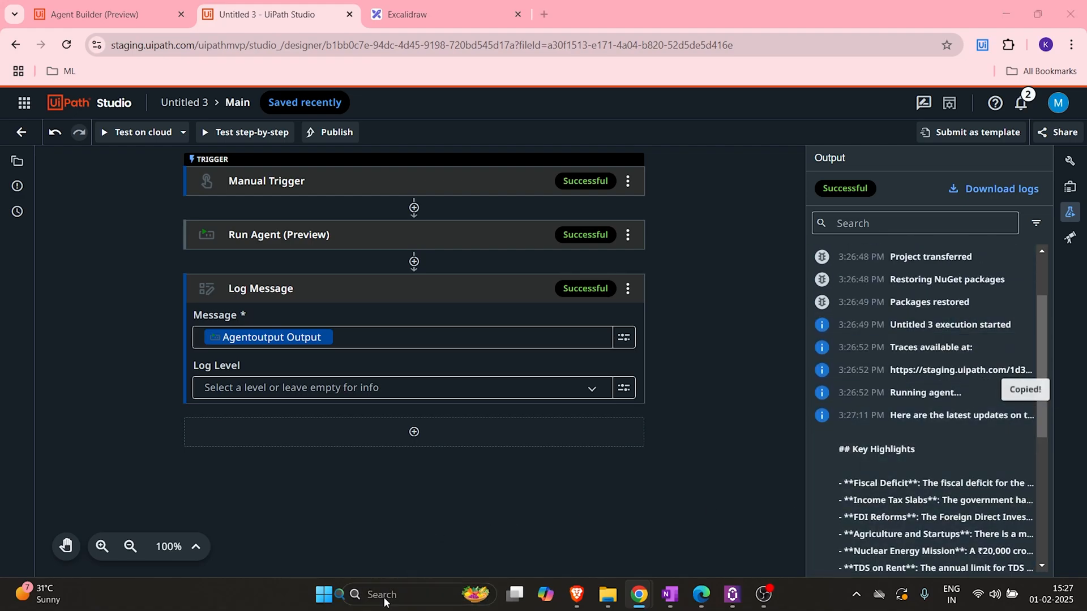
left_click(362, 594)
type("not")
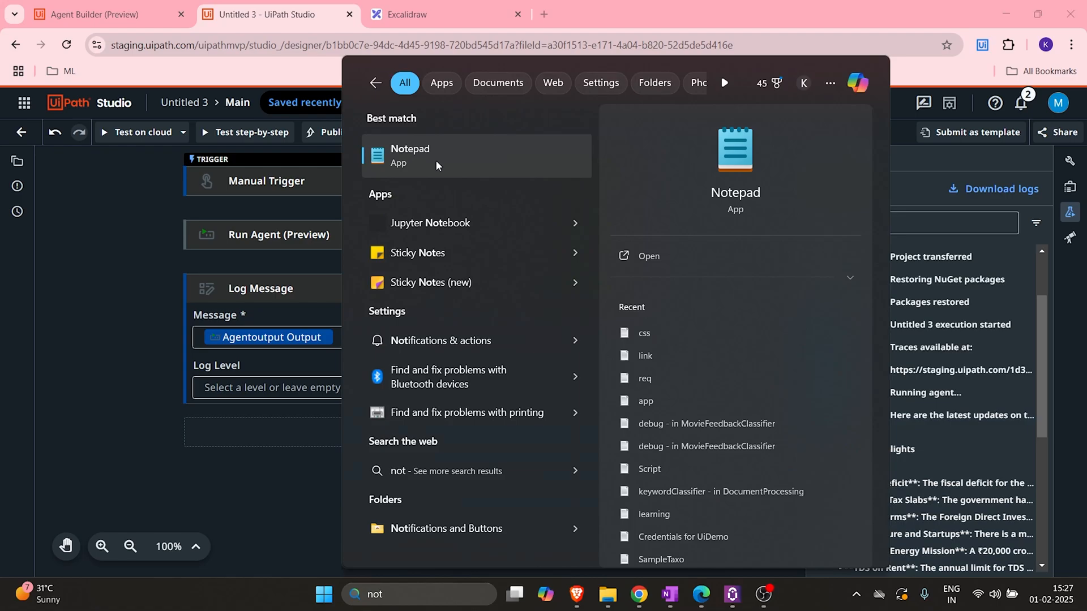
left_click(436, 160)
key("Return")
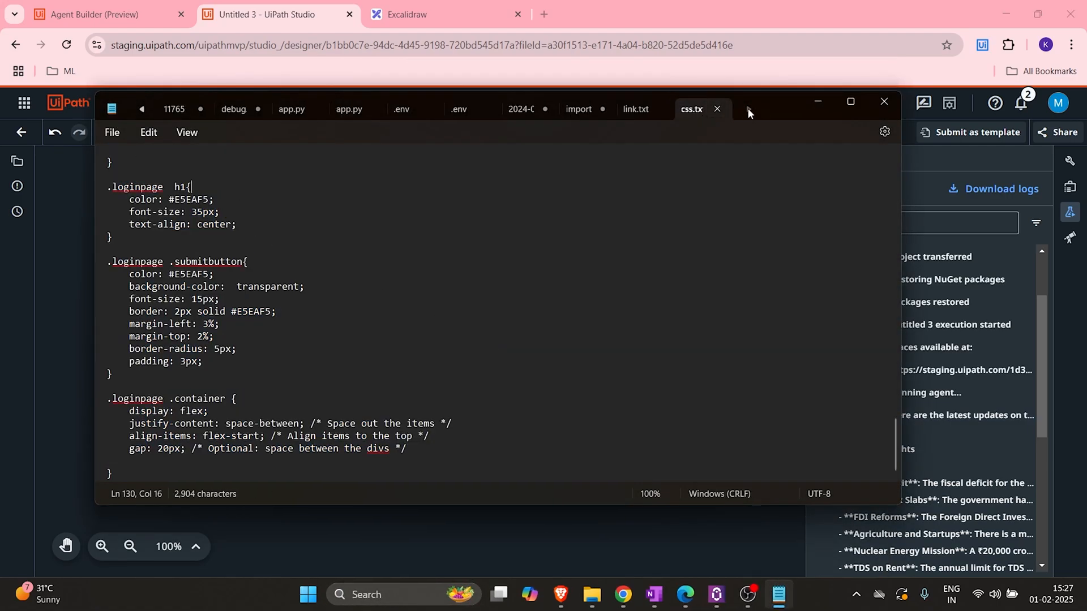
left_click(766, 110)
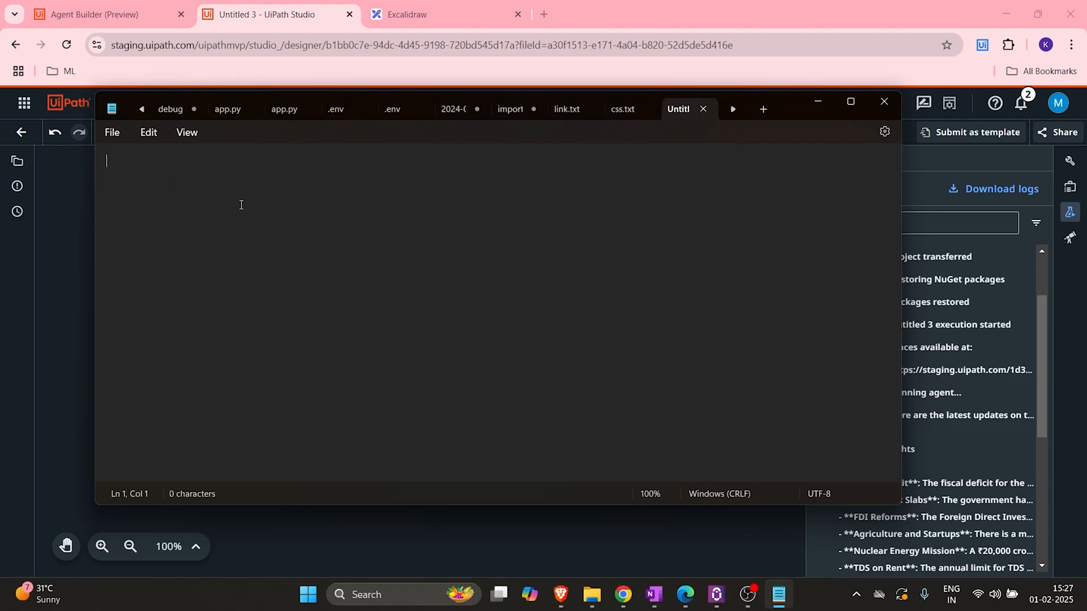
key("ctrl+v")
Read the pasted news summary from the key highlights to the listed sources, and minimize Notepad
scroll(307, 222, "up", 3)
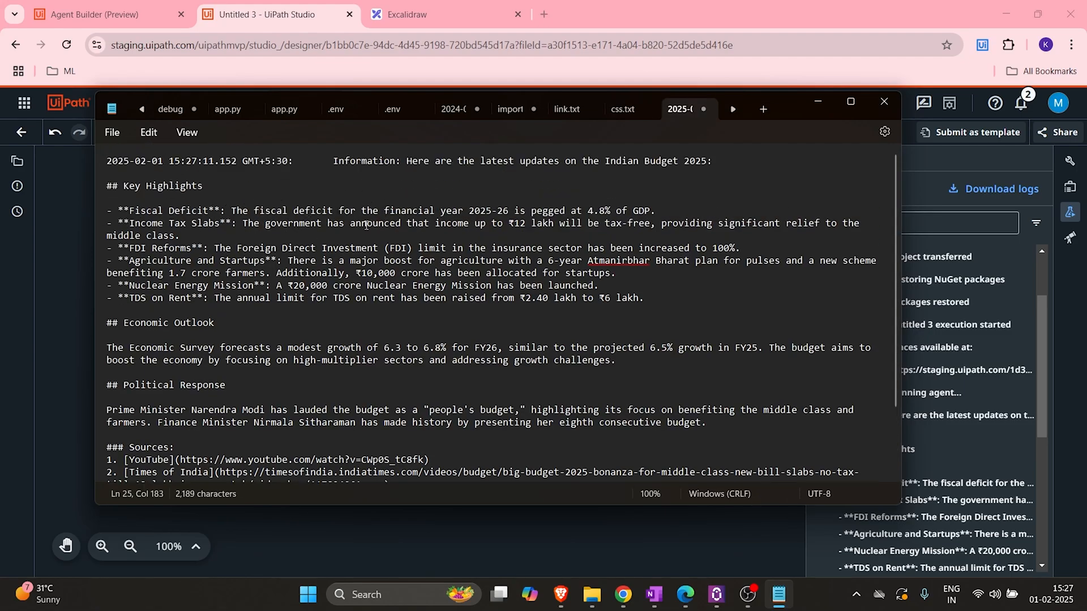
left_click(131, 210)
left_click_drag(106, 210, 435, 224)
left_click(489, 237)
scroll(407, 269, "down", 2)
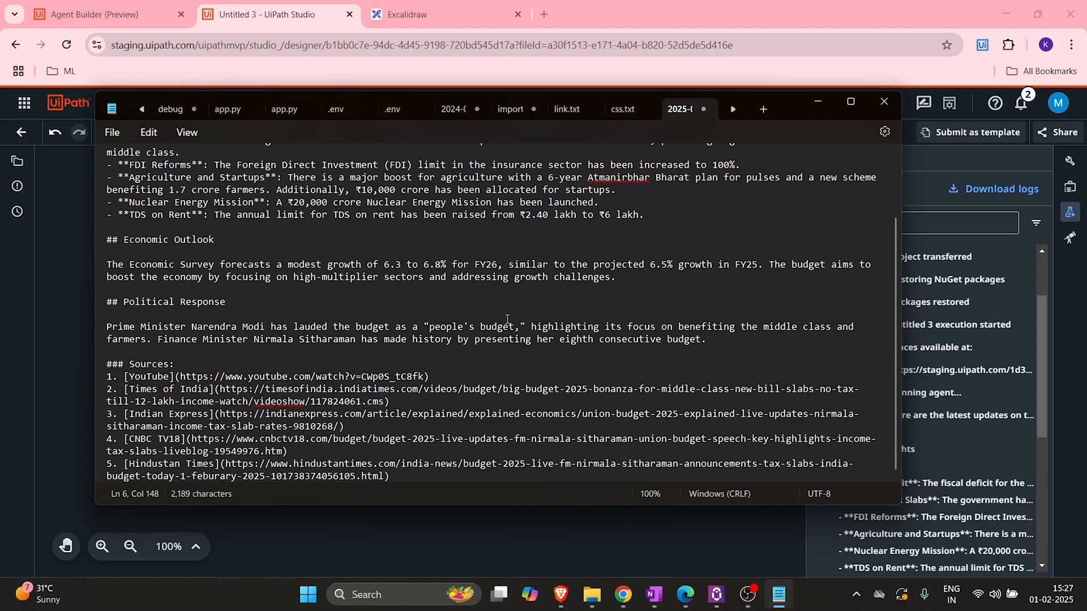
left_click_drag(126, 374, 215, 371)
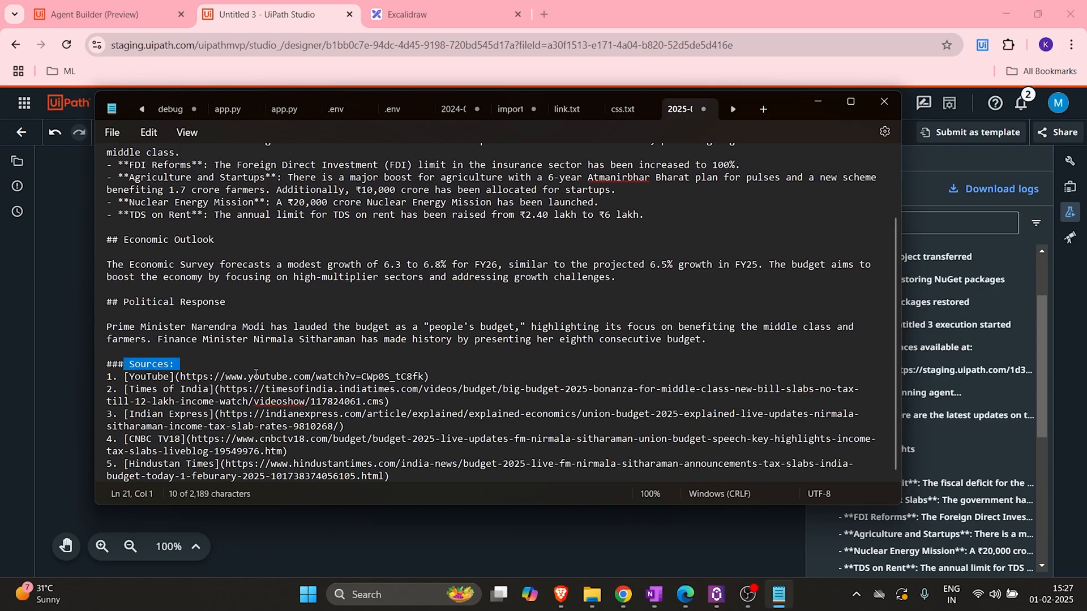
scroll(256, 375, "up", 2)
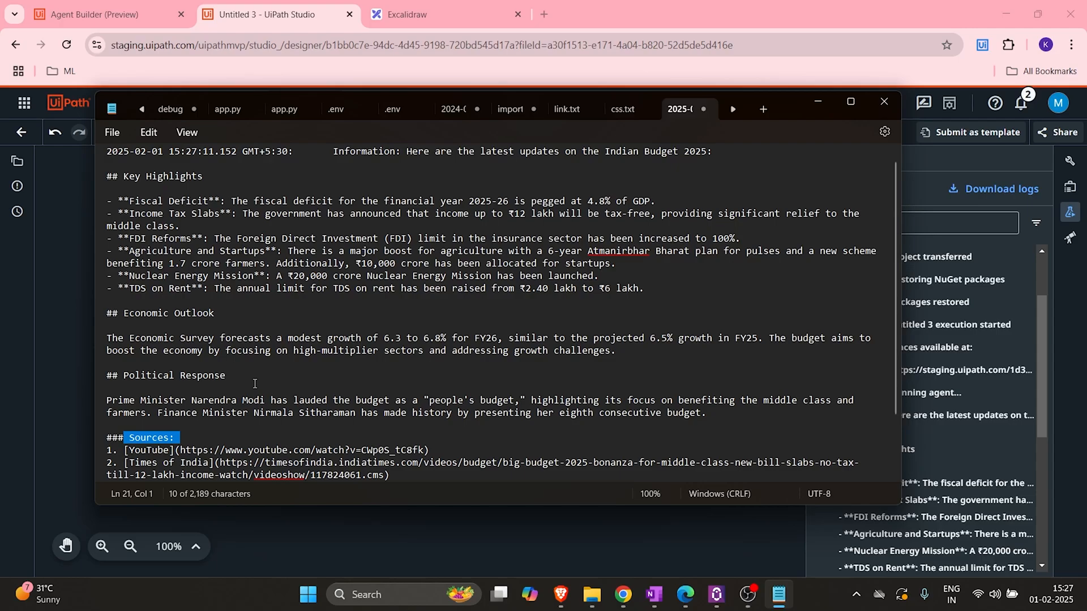
scroll(247, 356, "up", 1)
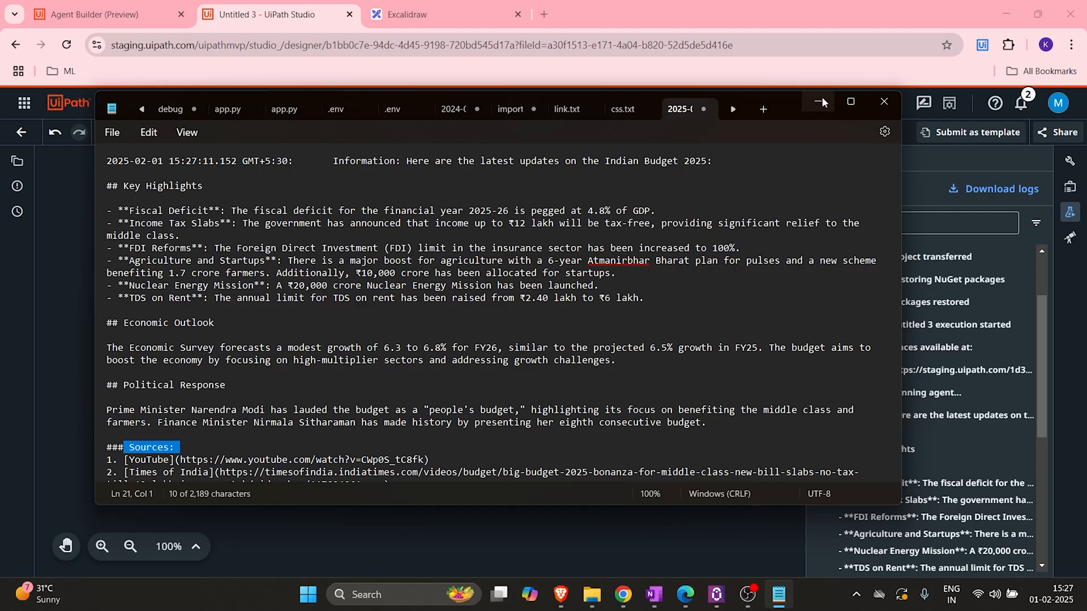
left_click(818, 102)
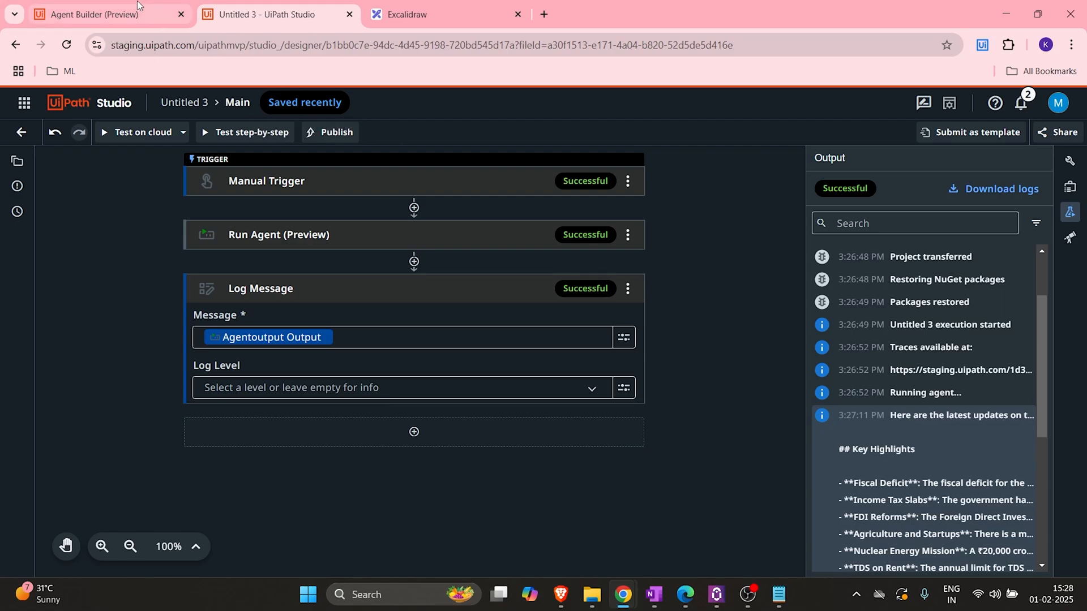
Return from the Flash Feed Agent design to the Agent Builder home page and review its agent templates and project list
left_click(129, 17)
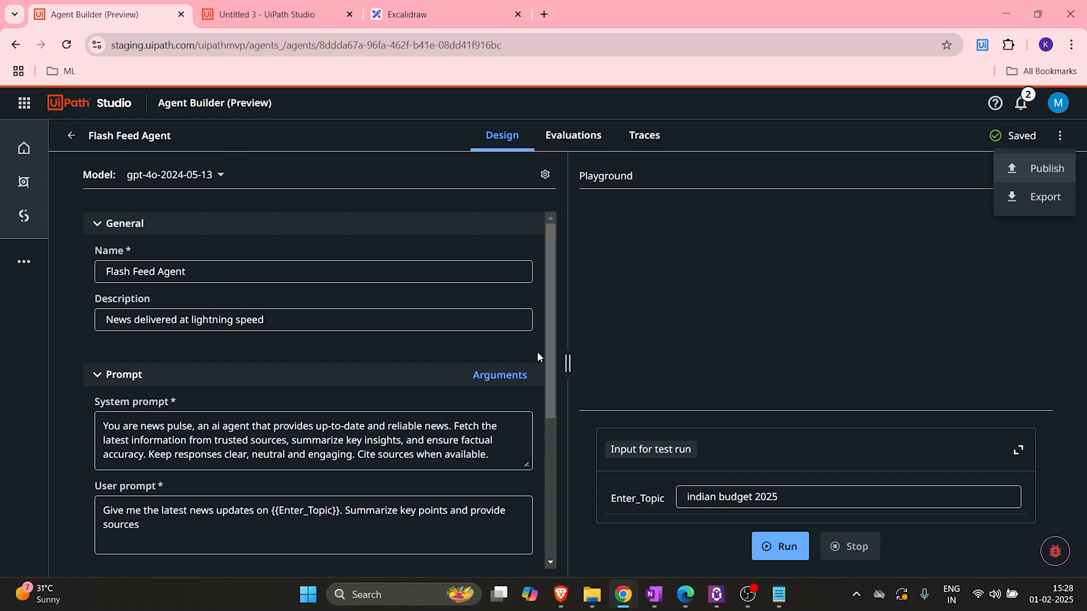
left_click(617, 452)
left_click(725, 497)
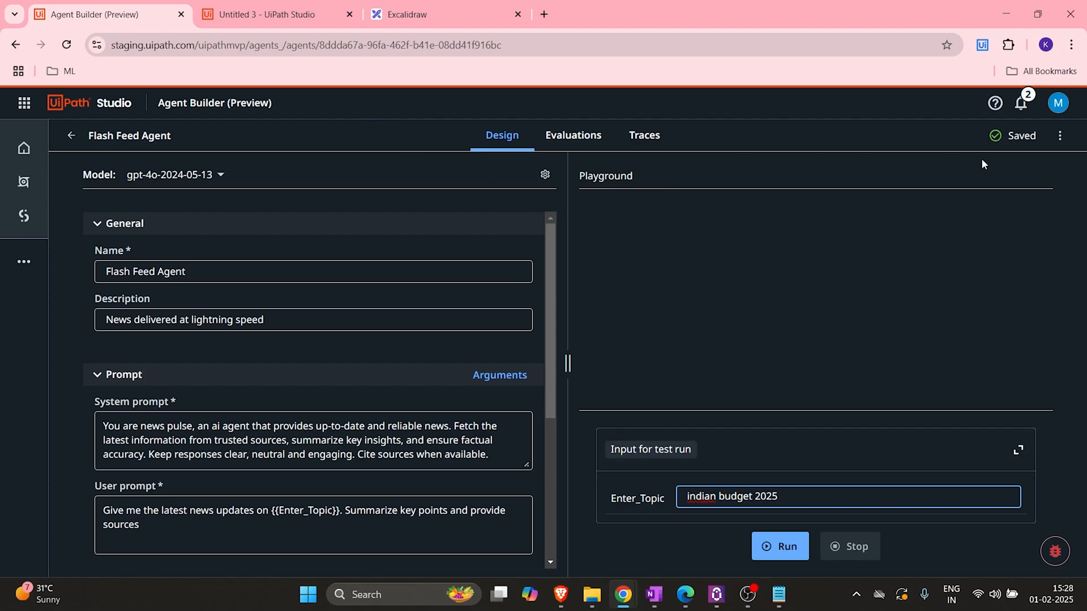
left_click(71, 136)
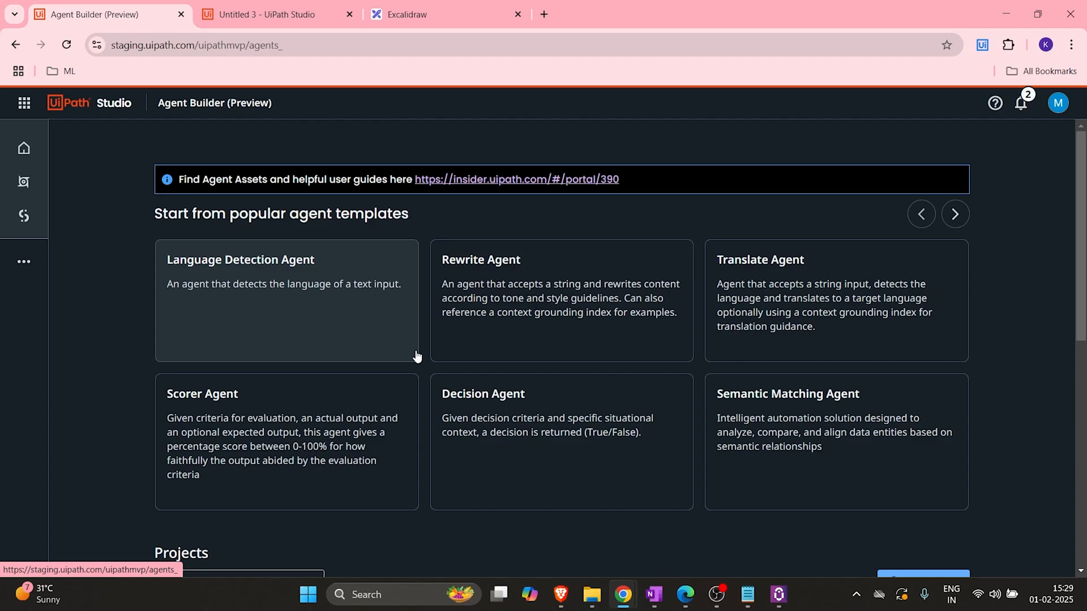
scroll(425, 371, "down", 5)
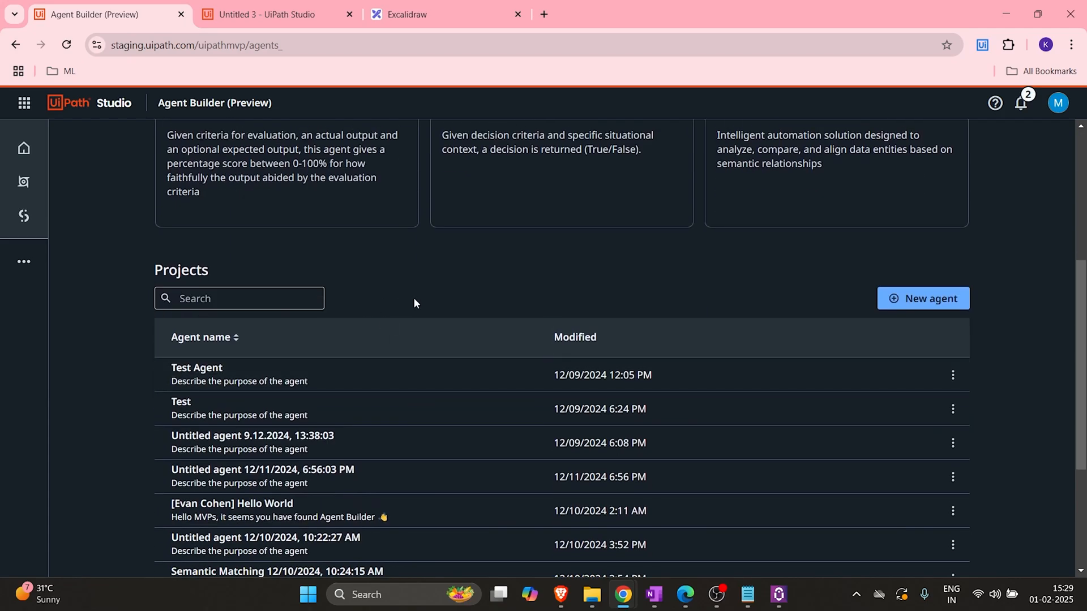
scroll(415, 303, "up", 5)
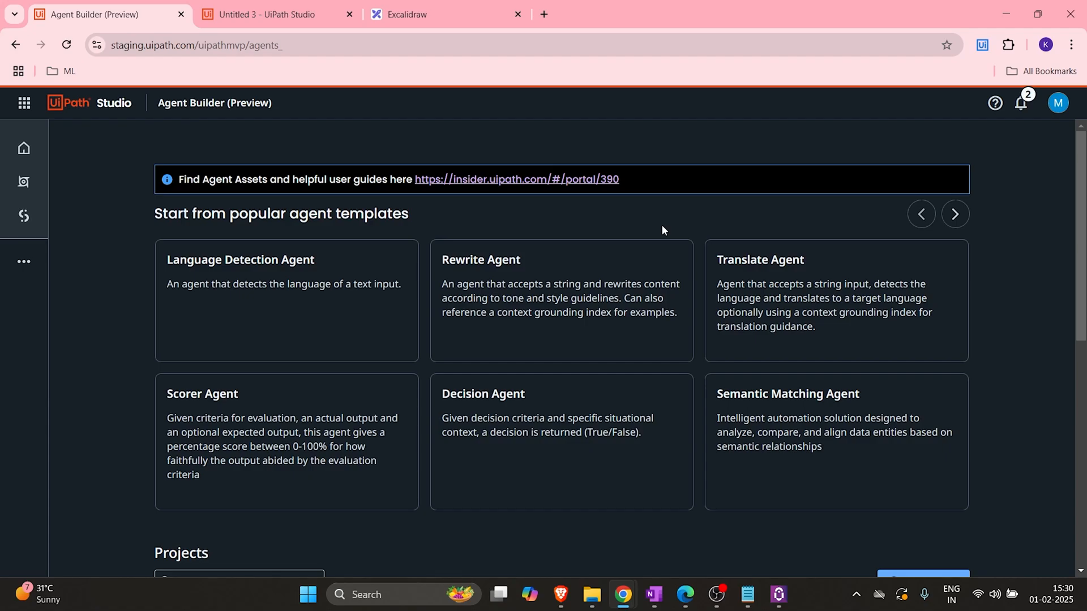
Switch back to the Untitled 3 workflow, examine the Run Agent activity's agent and output settings, and collapse the activity
left_click(294, 18)
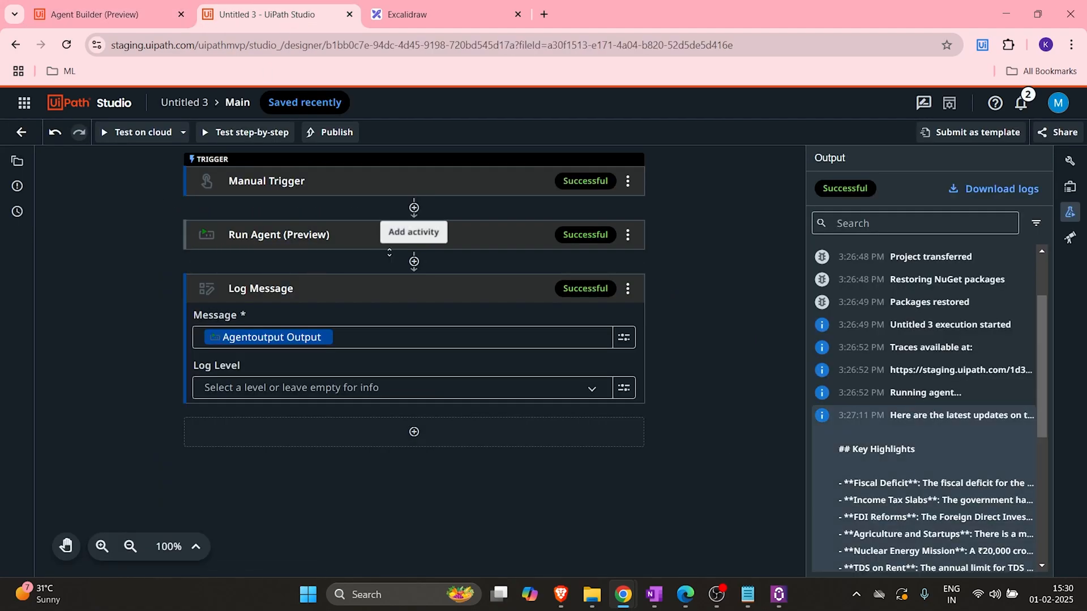
left_click(359, 232)
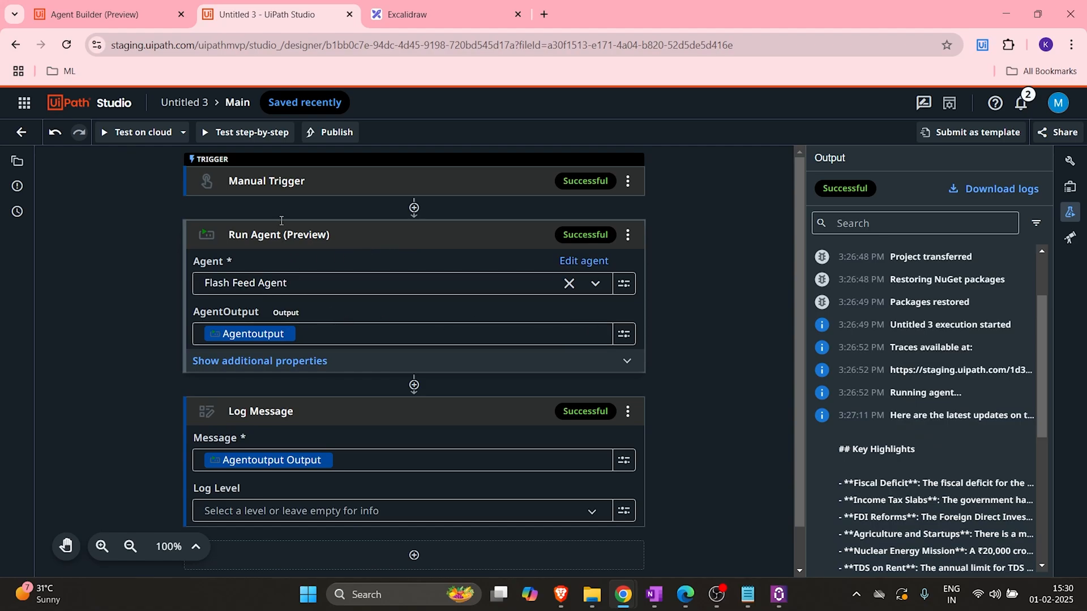
left_click(340, 236)
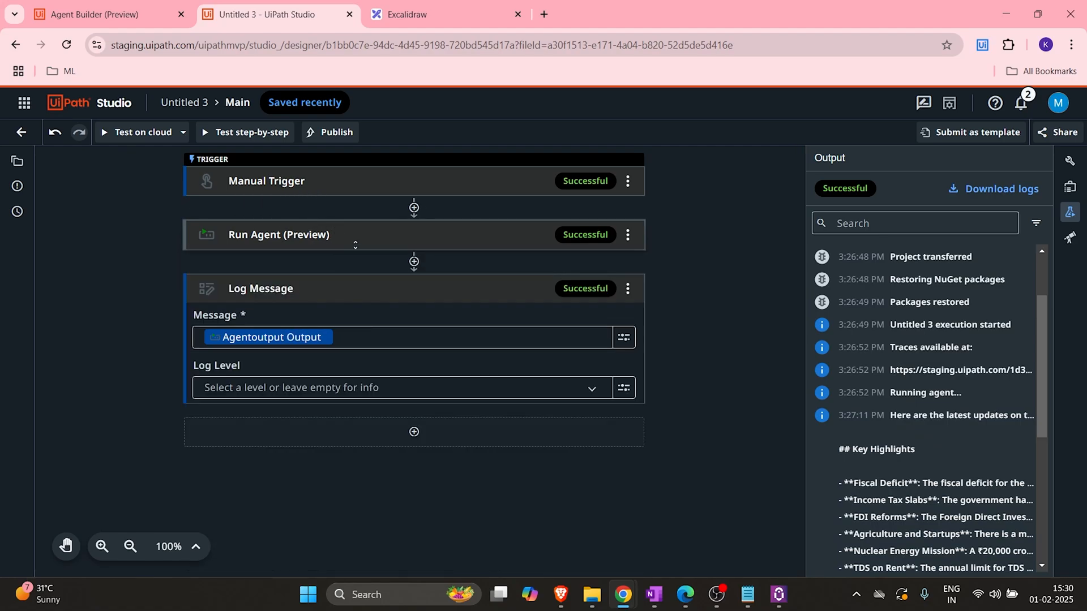
left_click(376, 235)
scroll(323, 355, "down", 1)
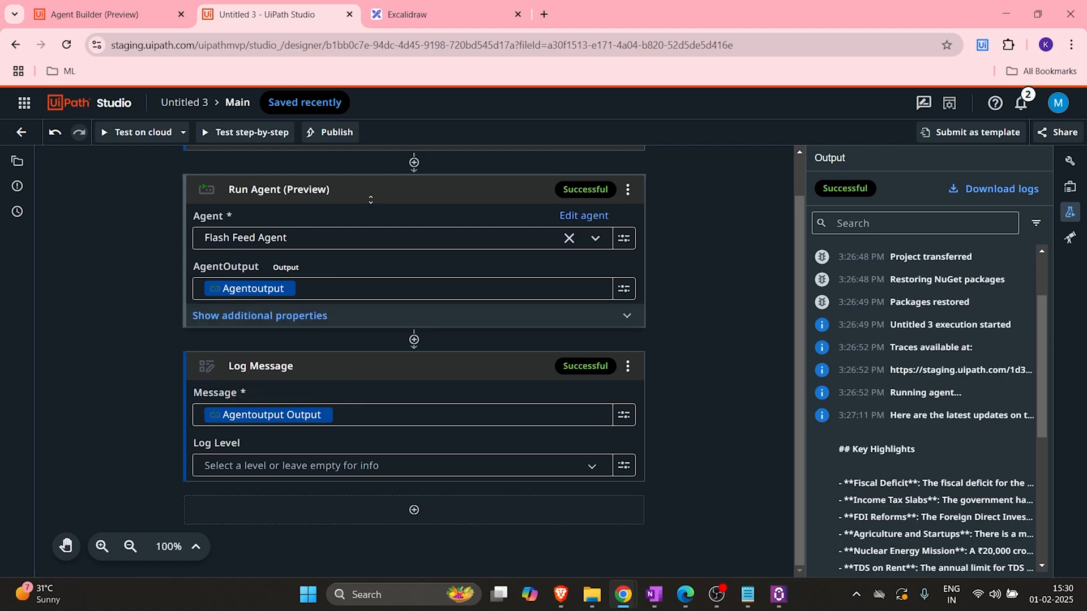
left_click(368, 196)
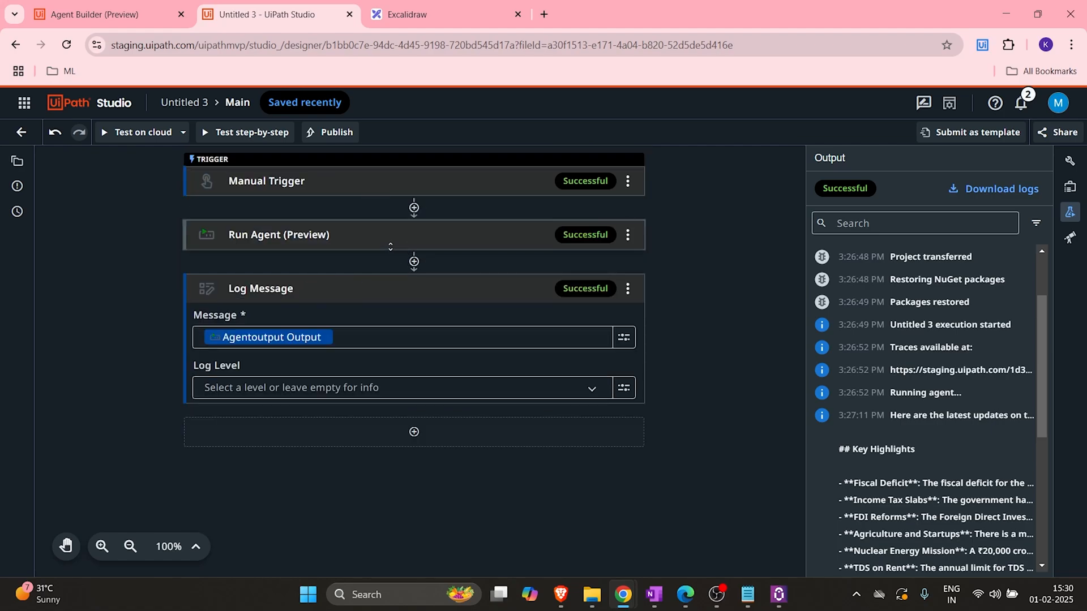